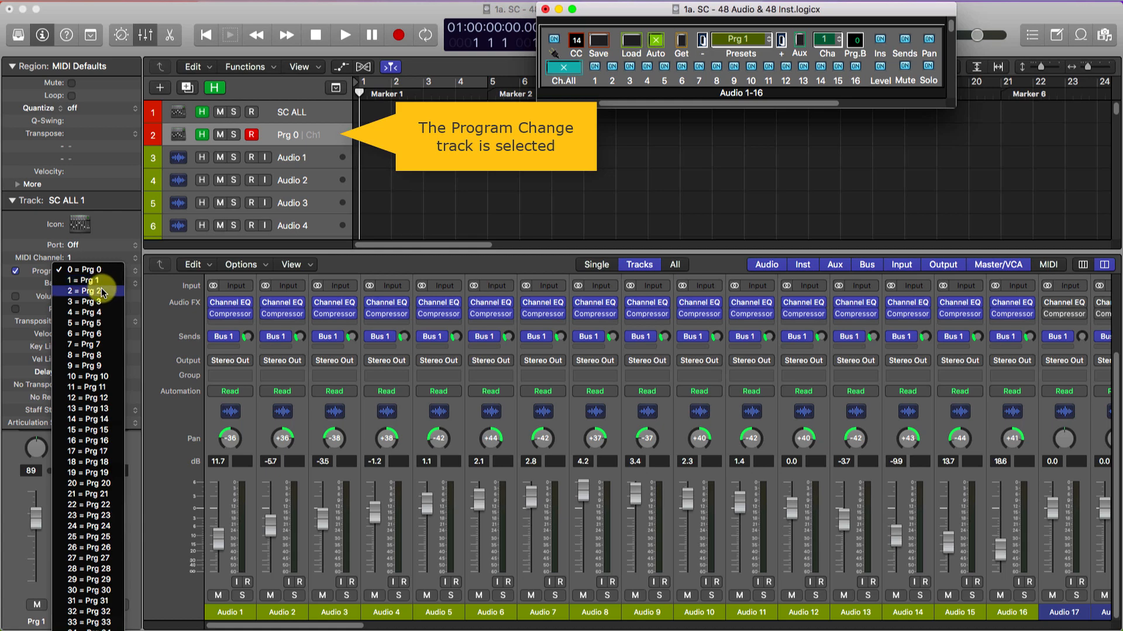
# Set the Program Change track's program to Prg 2 and back to Prg 1 to recall those mixer snapshots
pyautogui.click(102, 291)
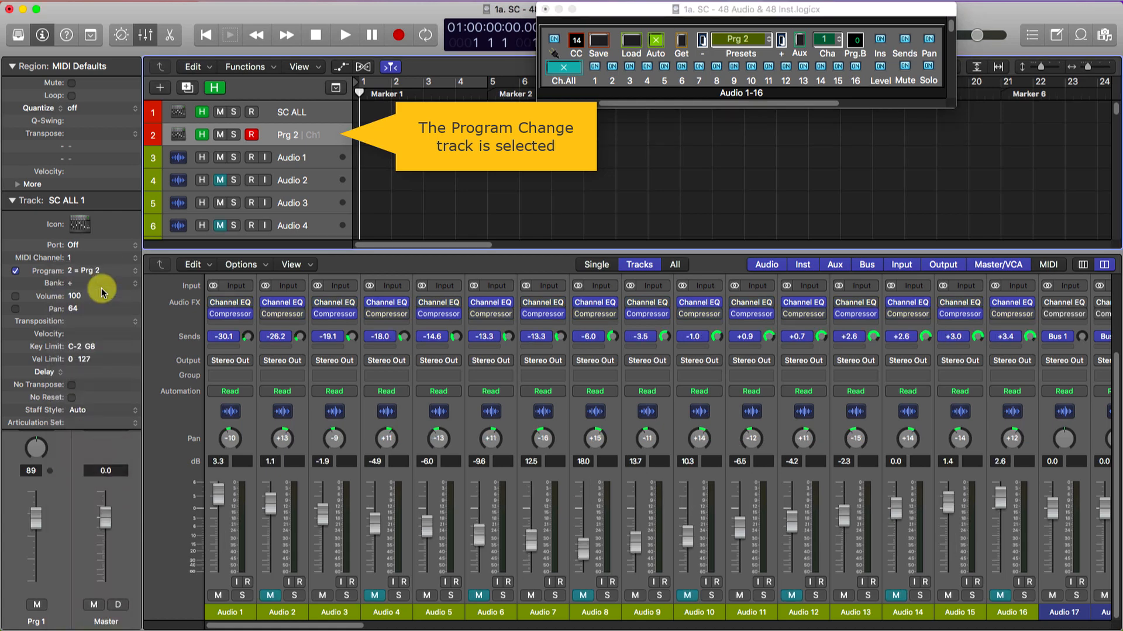
pyautogui.click(104, 271)
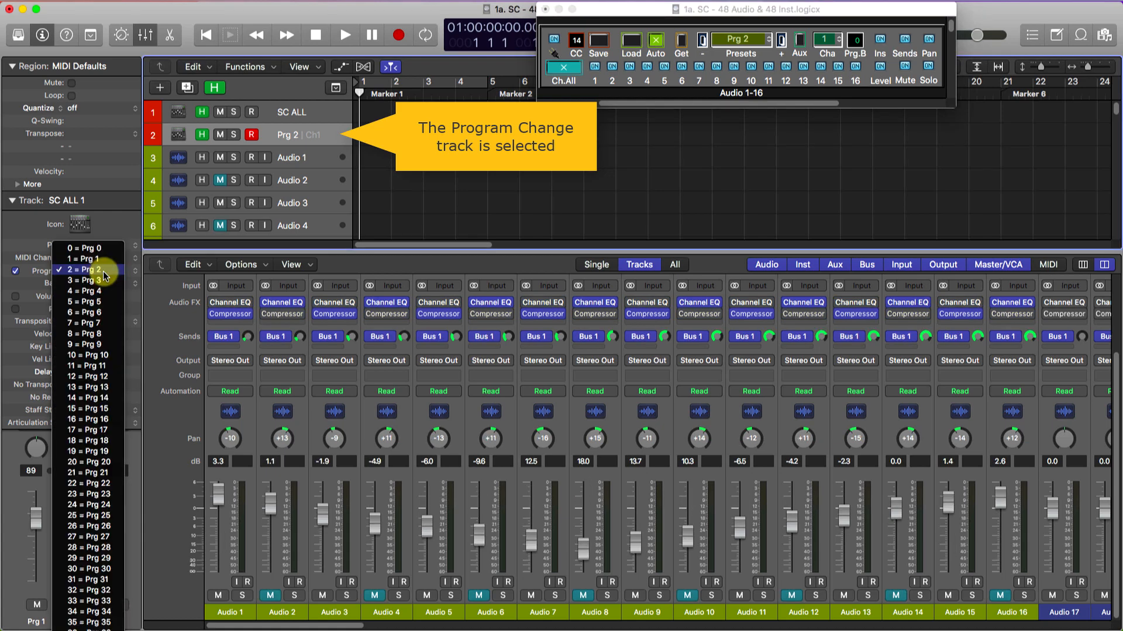
pyautogui.click(104, 259)
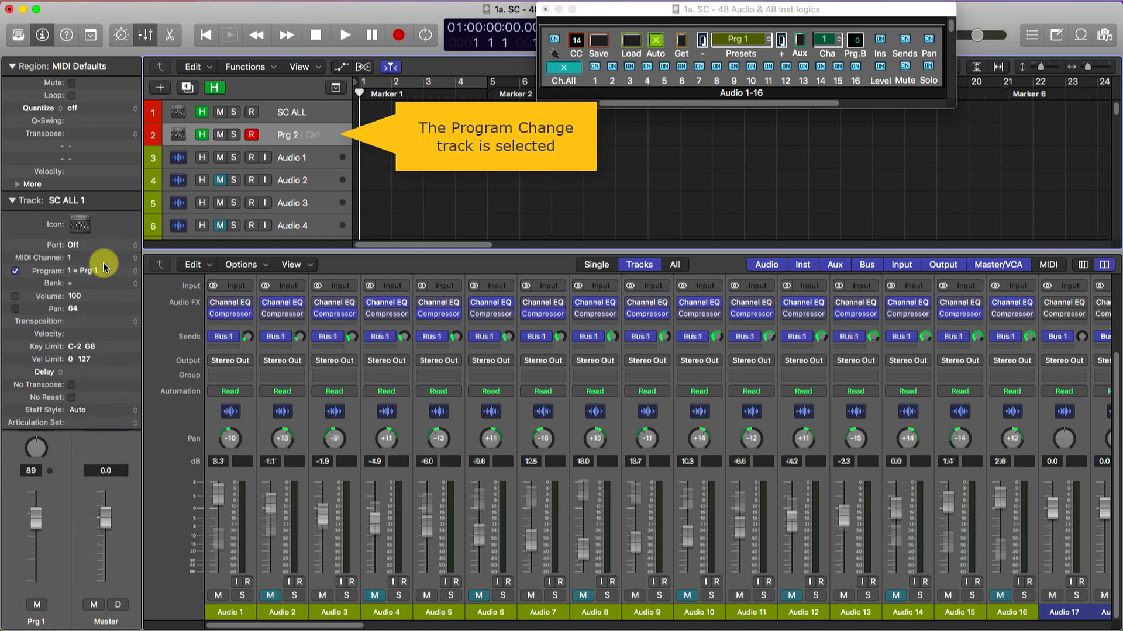
pyautogui.click(104, 268)
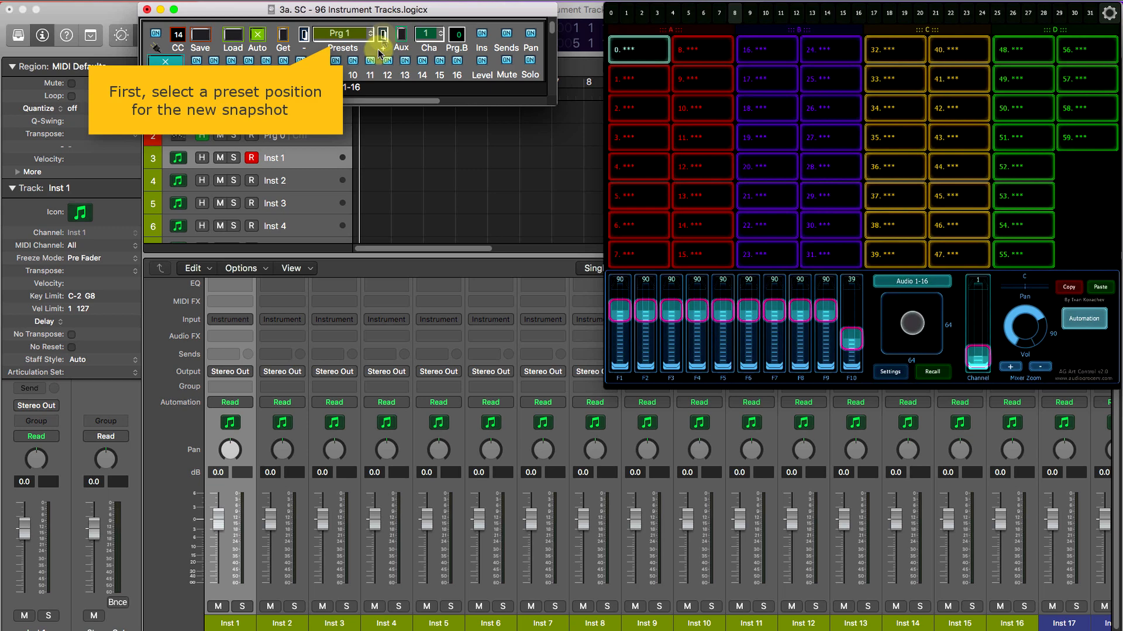
# Set channels Inst 1 to Inst 16 together to a volume of about -11.8 dB and a pan of -36
pyautogui.keyDown('shift'); pyautogui.click(1004, 595); pyautogui.keyUp('shift')
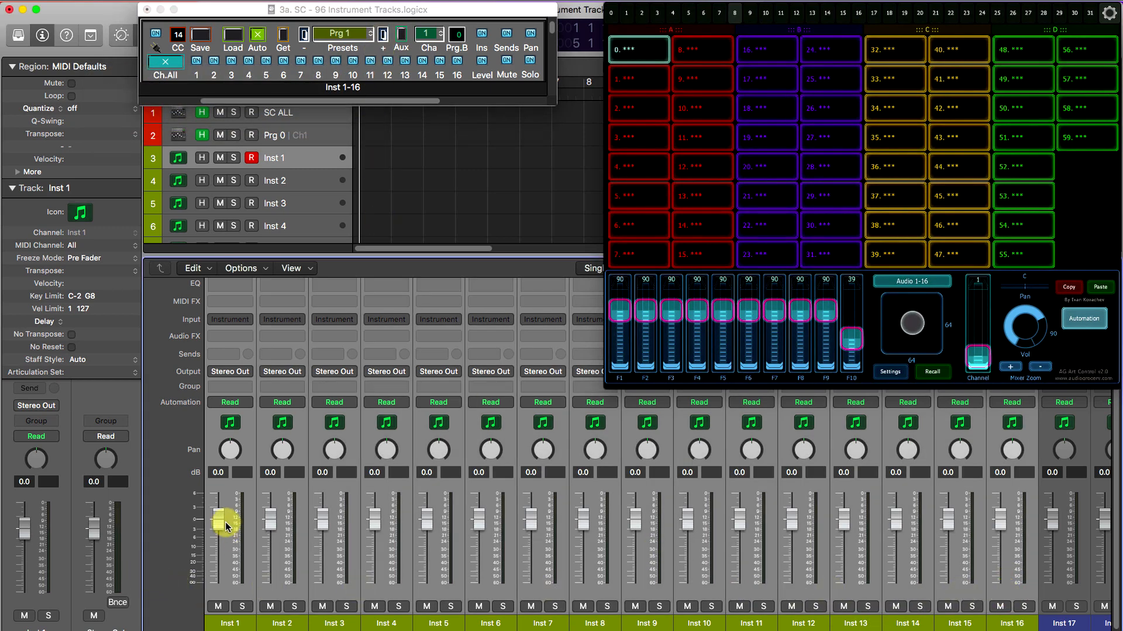
pyautogui.moveTo(220, 526); pyautogui.dragTo(221, 579)
pyautogui.moveTo(225, 446); pyautogui.dragTo(216, 494)
# Insert the stereo ES1 synthesizer on the selected Inst 1 to 16 channels and toggle its insert bypass to update the Snapshot Console
pyautogui.click(223, 319)
pyautogui.moveTo(292, 348)
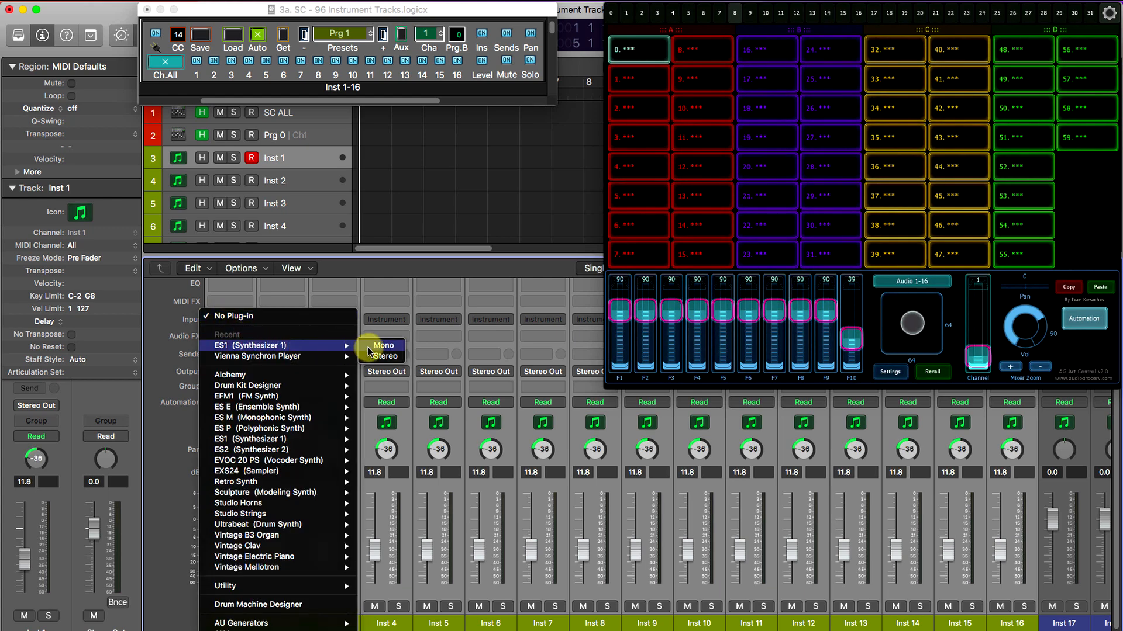
pyautogui.click(380, 357)
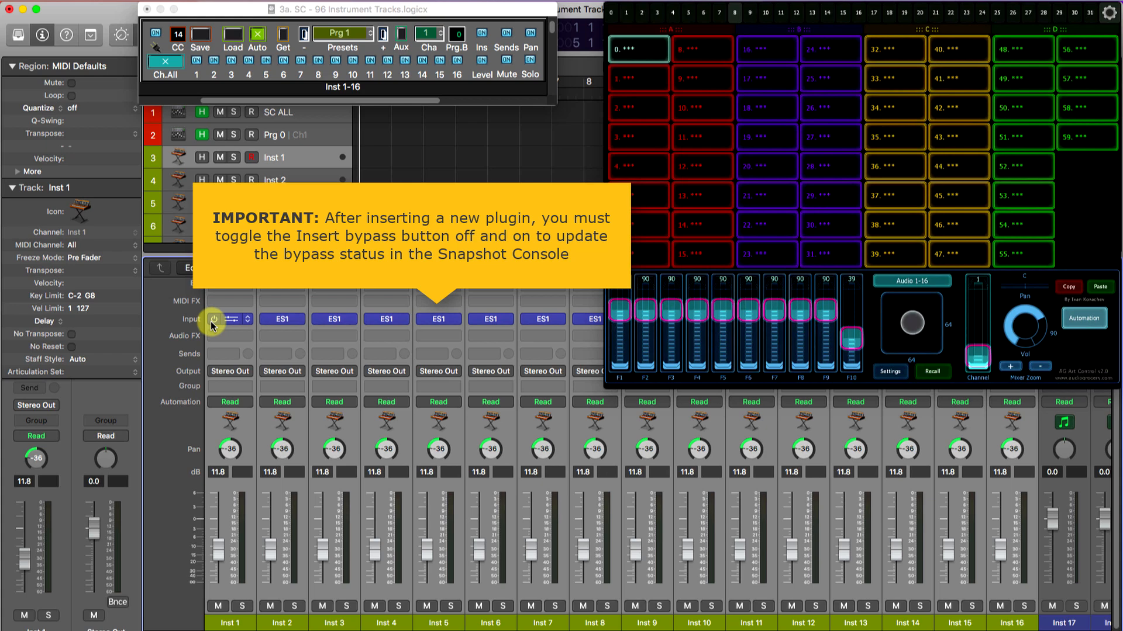
pyautogui.click(214, 319)
# Add a Bus 1 send to the selected Inst 1 to 16 channels and raise its level to about -7.7 dB
pyautogui.click(244, 354)
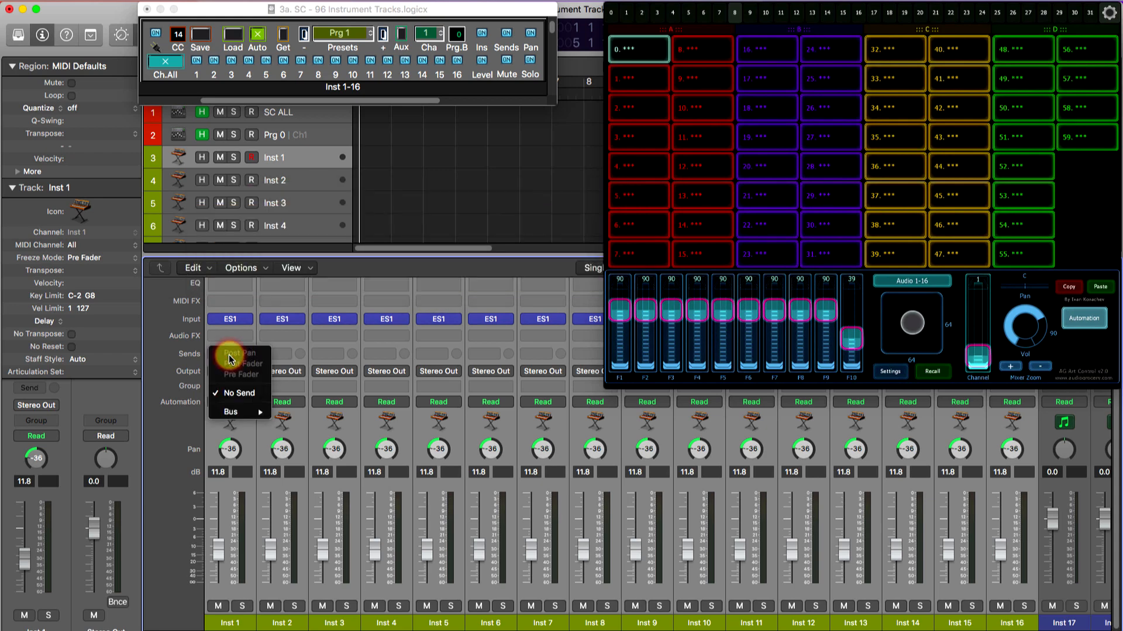
pyautogui.moveTo(243, 412)
pyautogui.click(305, 261)
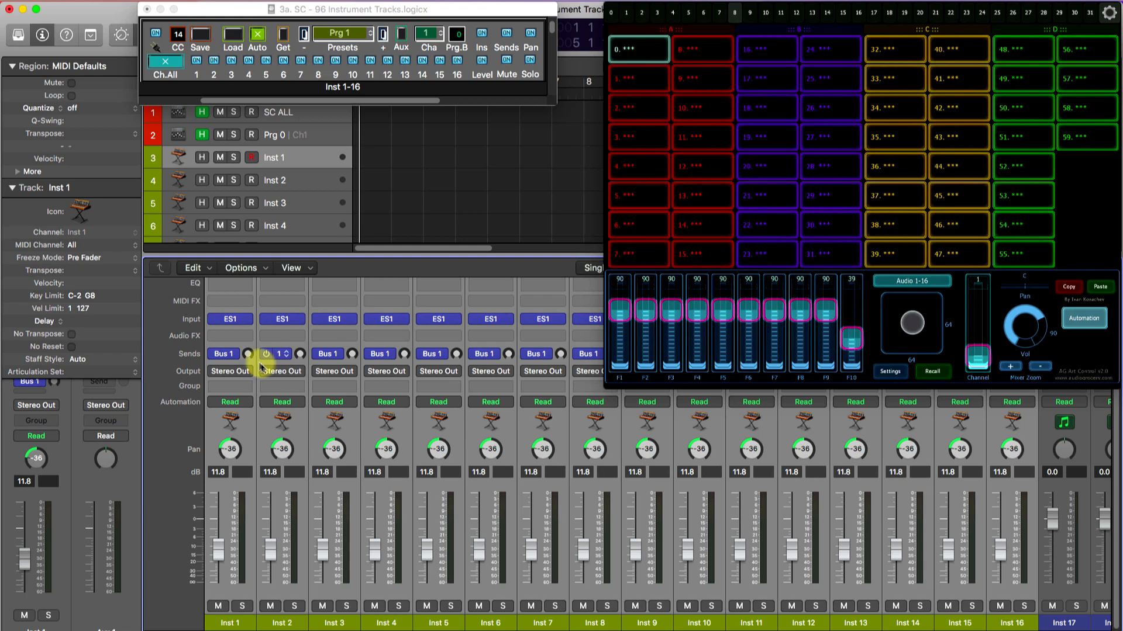
pyautogui.moveTo(248, 347); pyautogui.dragTo(253, 275)
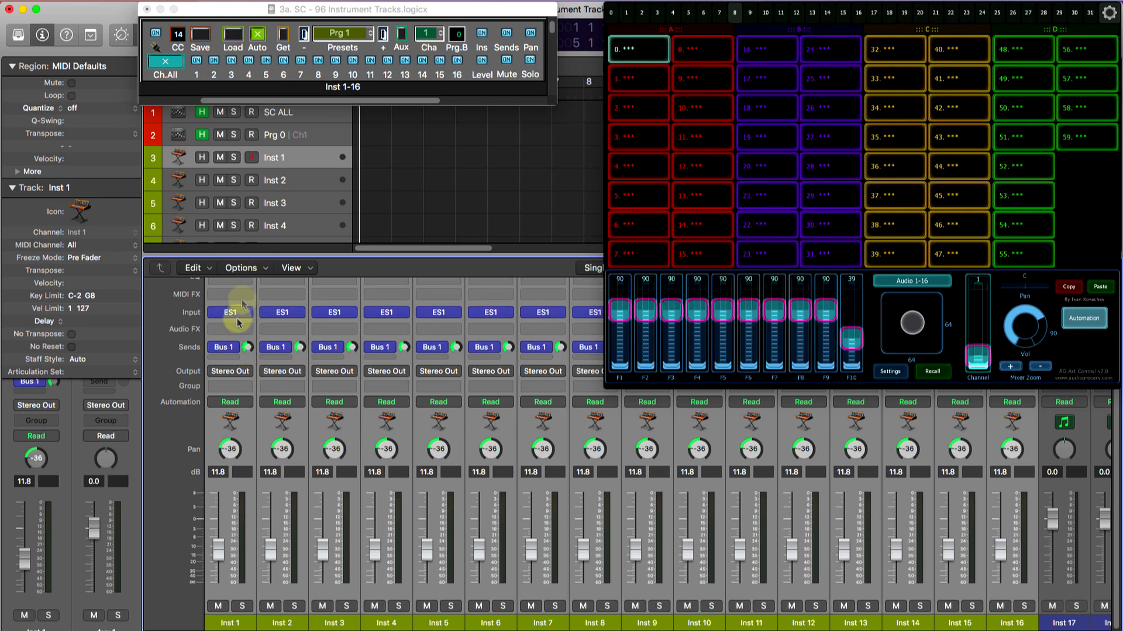
# Save the mixer snapshot to preset Prg 1 and check it by loading Prg 0 and Prg 1 in turn
pyautogui.click(202, 39)
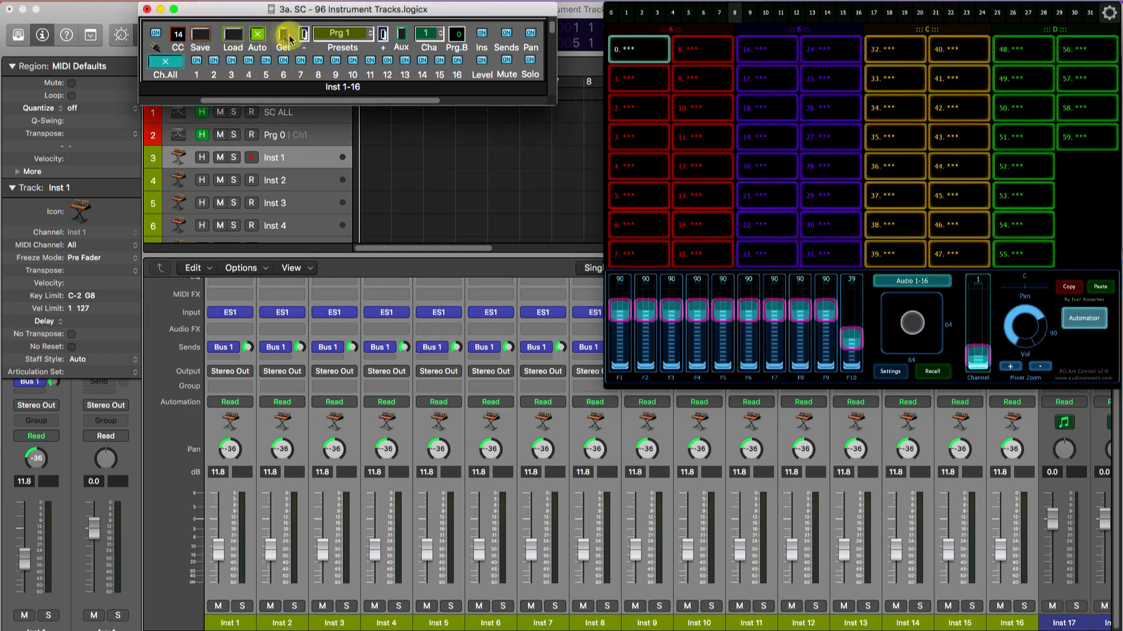
pyautogui.click(303, 35)
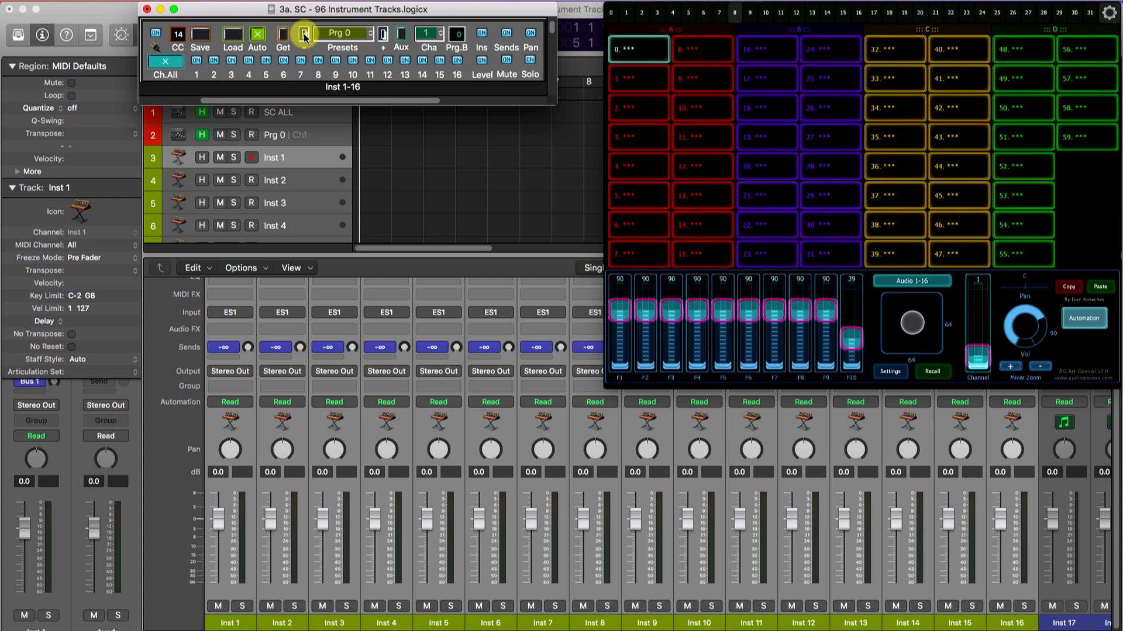
pyautogui.click(384, 35)
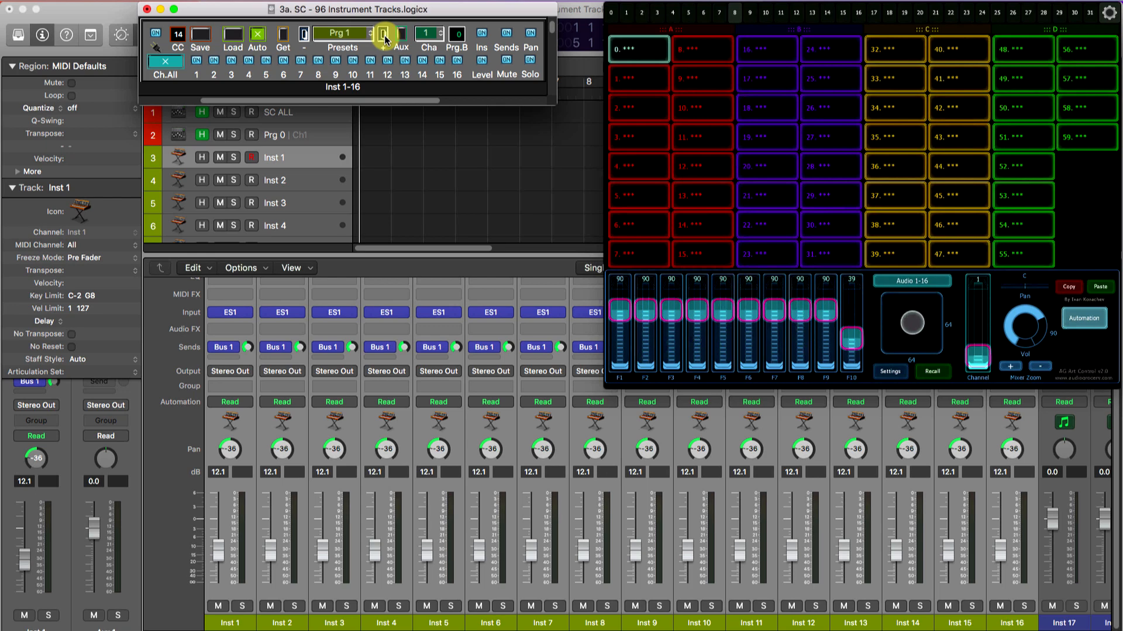
# Save the current mixer state to preset Prg 10 with Auto loading switched off, and re-enable Auto loading
pyautogui.click(258, 35)
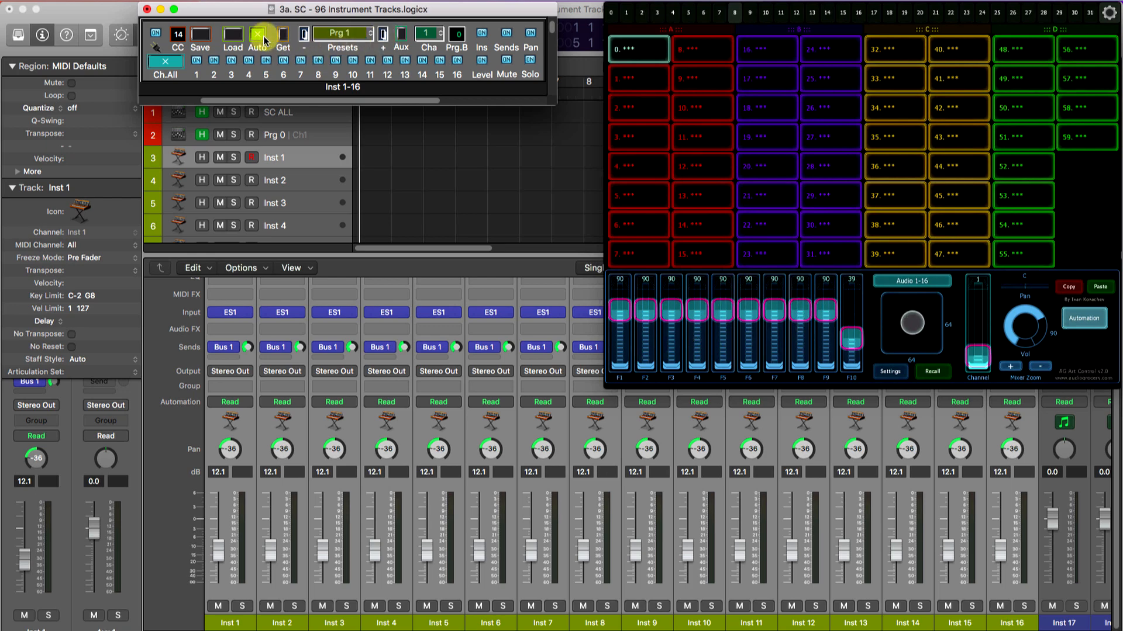
pyautogui.click(338, 34)
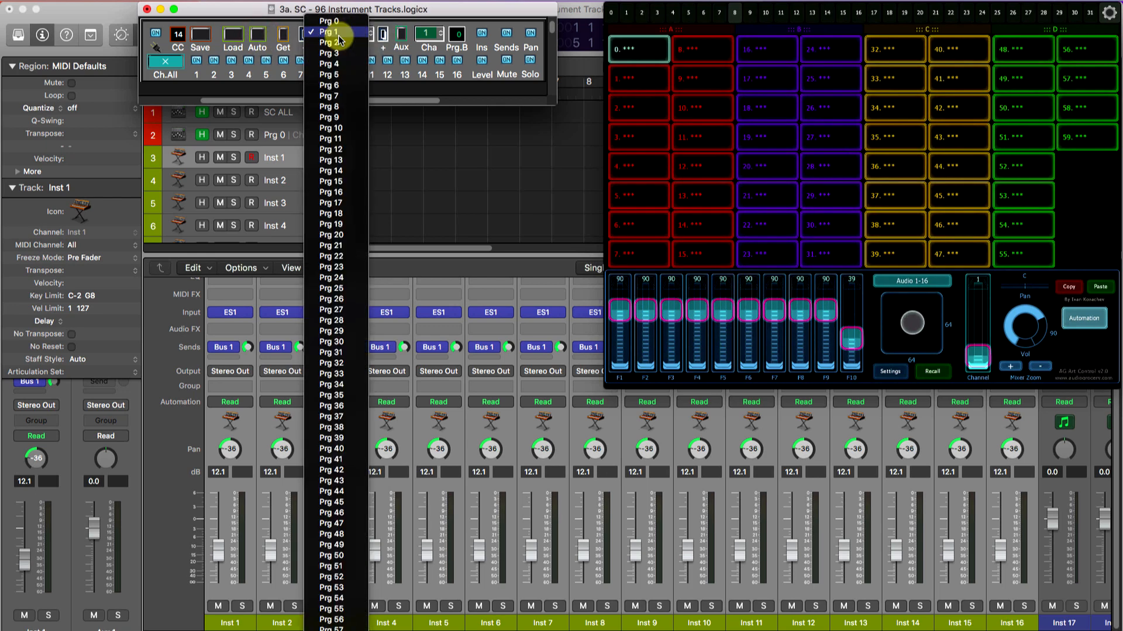
pyautogui.click(331, 128)
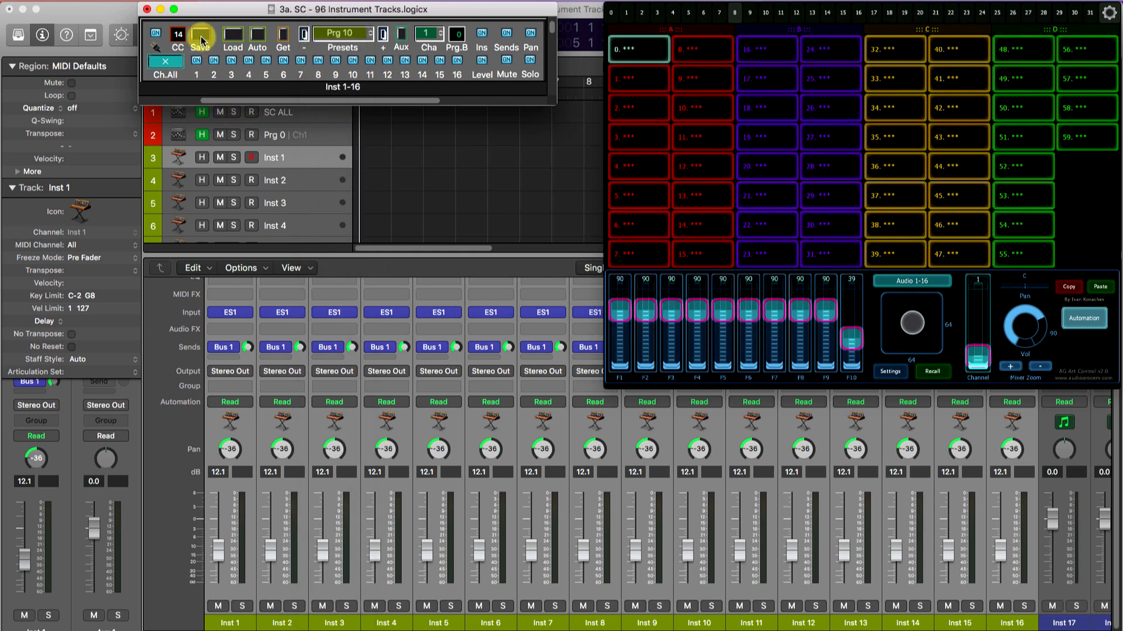
pyautogui.click(257, 35)
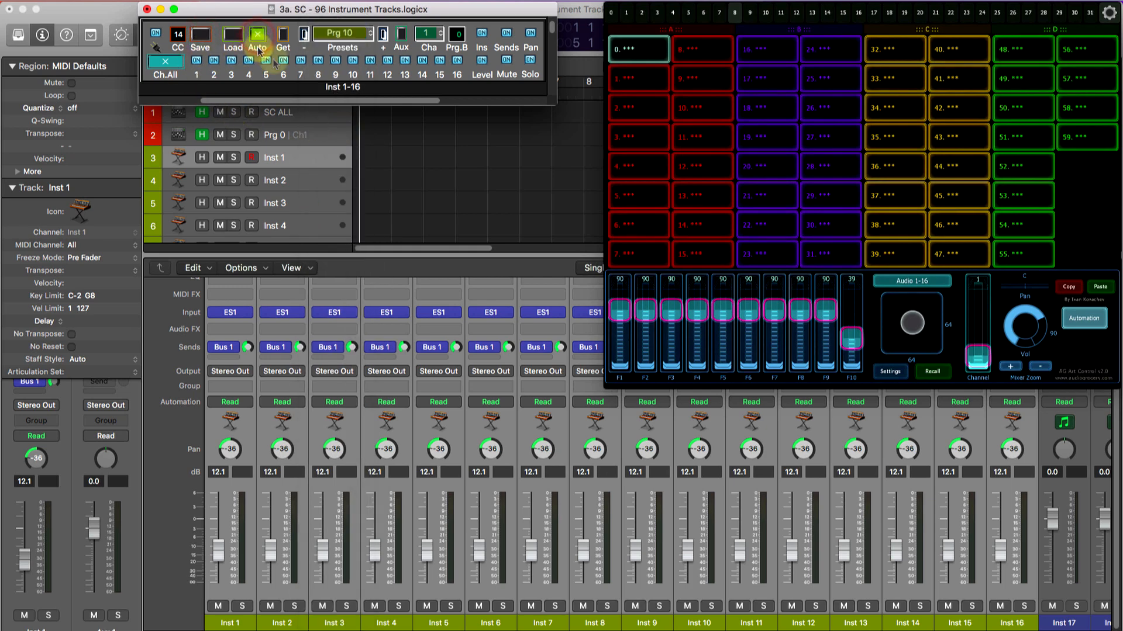
# Load preset Prg 0 and Prg 10 in turn to compare the stored mixer snapshots
pyautogui.click(344, 36)
pyautogui.moveTo(340, 1)
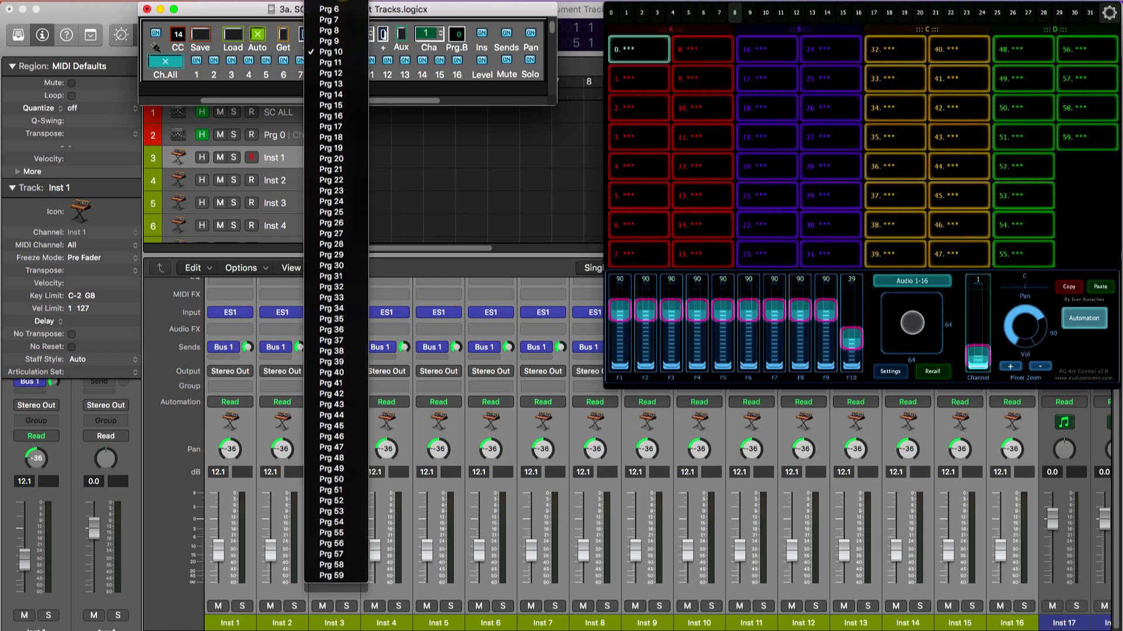
pyautogui.click(338, 2)
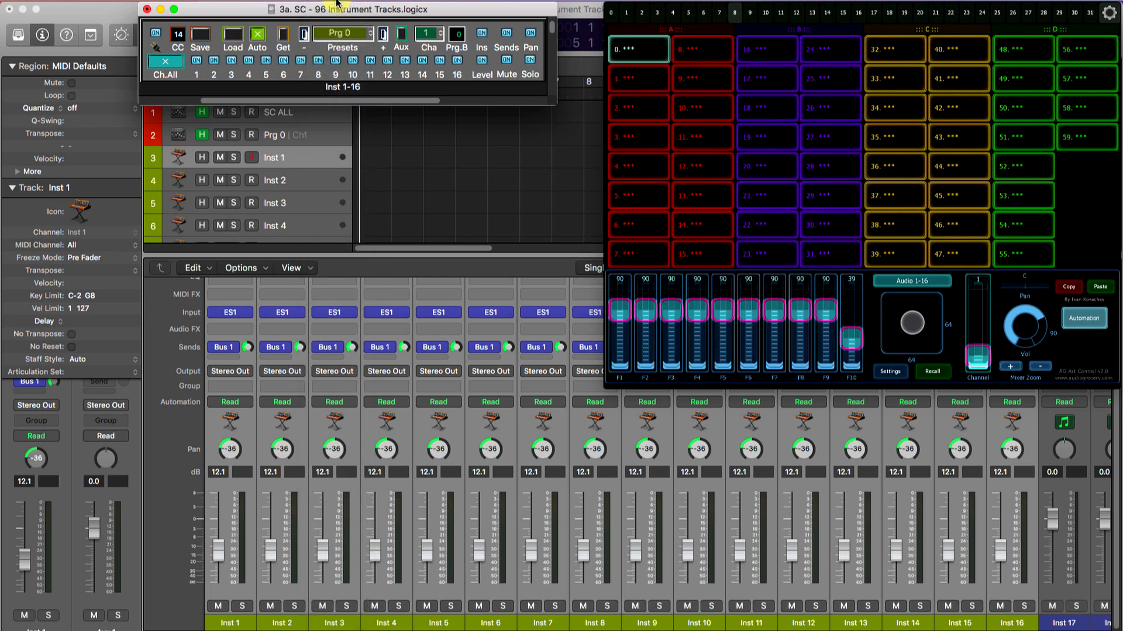
pyautogui.click(339, 34)
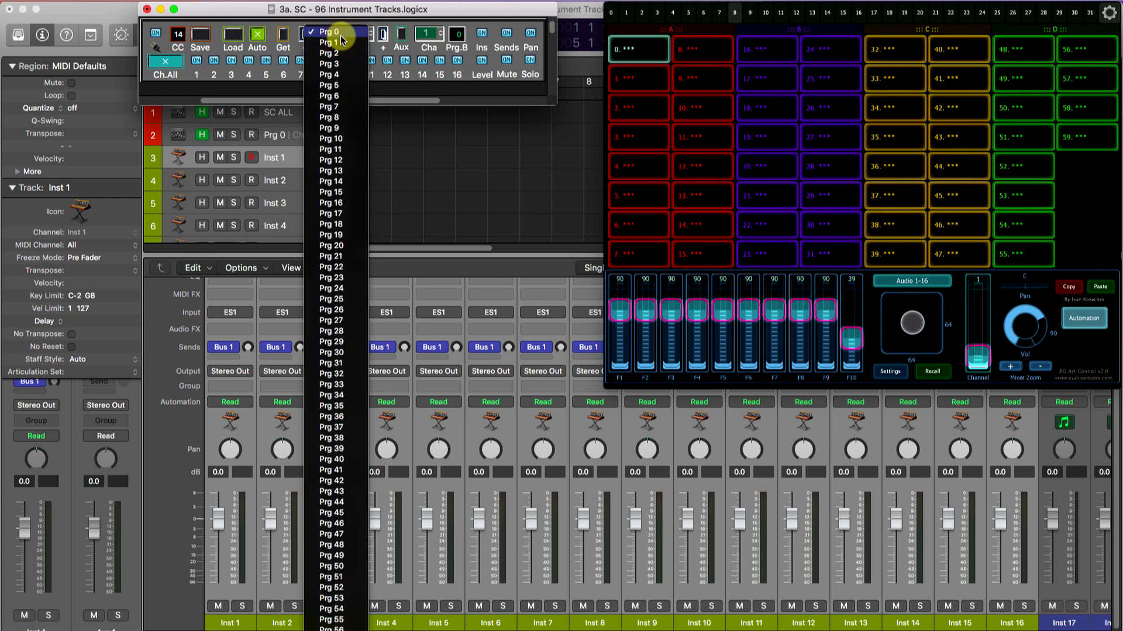
pyautogui.click(338, 139)
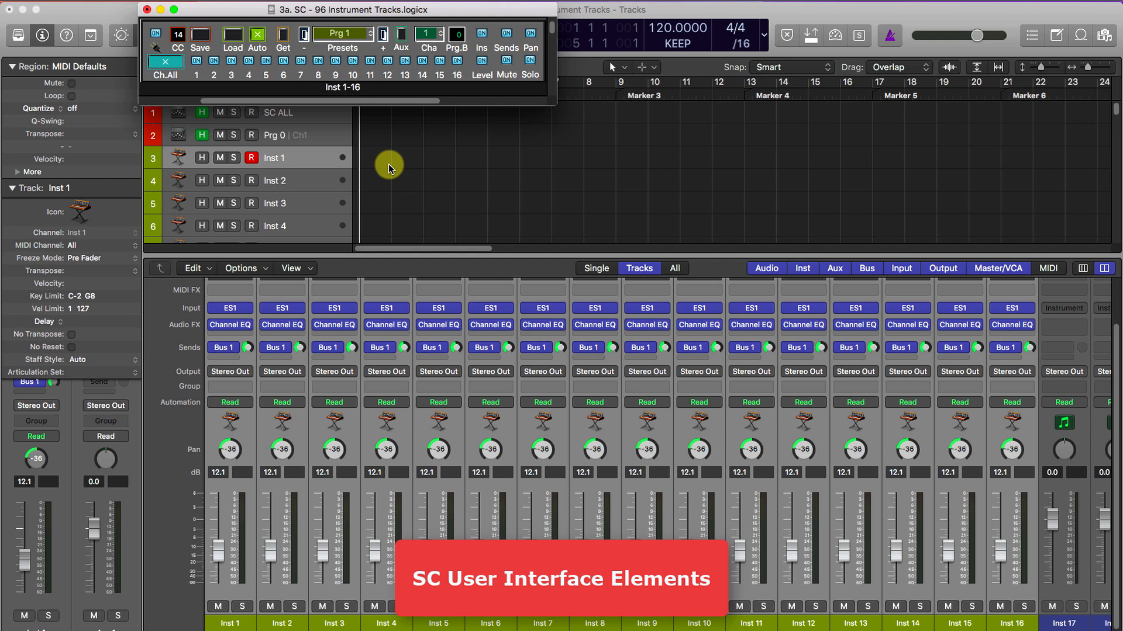
# Disable snapshot loading for mixer channels 2, 4, 6, 8, 10, 12, 14 and 16 in the Snapshot Console
pyautogui.click(214, 61)
pyautogui.click(249, 60)
pyautogui.click(283, 61)
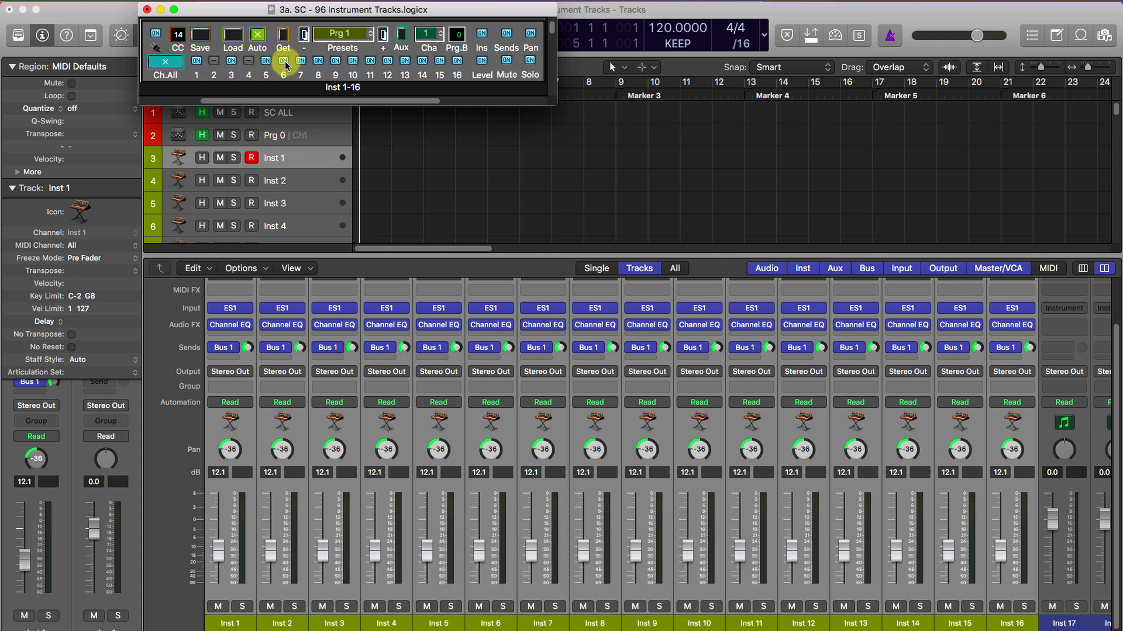
pyautogui.click(318, 60)
pyautogui.click(353, 61)
pyautogui.click(387, 61)
pyautogui.click(423, 61)
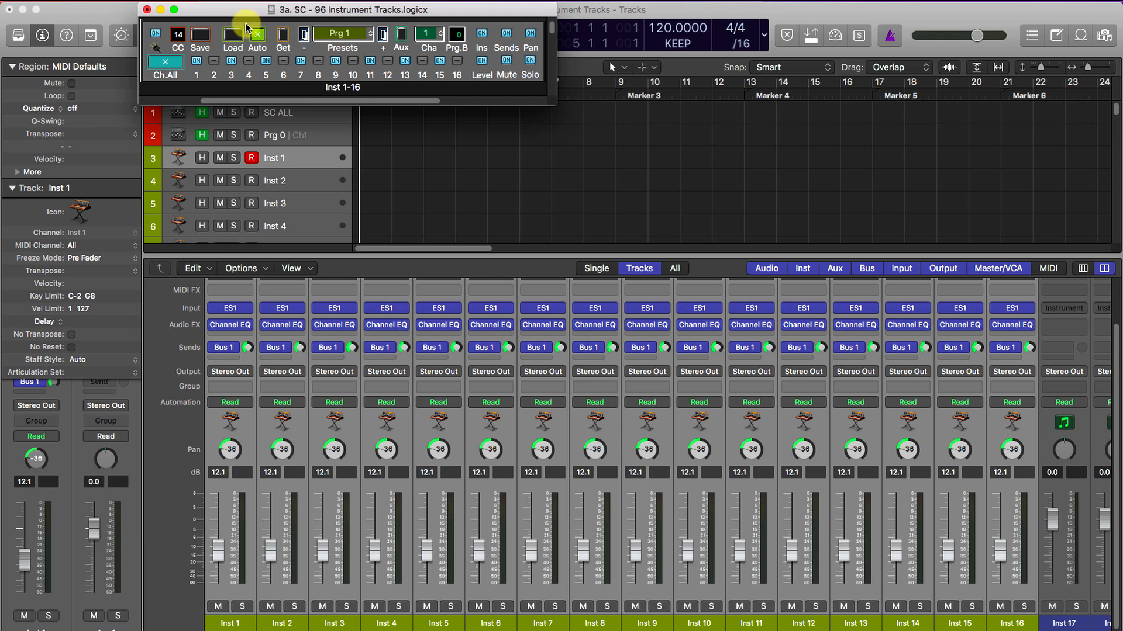
# Alternate between presets Prg 0 and Prg 1 to check which mixer channels respond with the even-numbered channels disabled
pyautogui.click(304, 35)
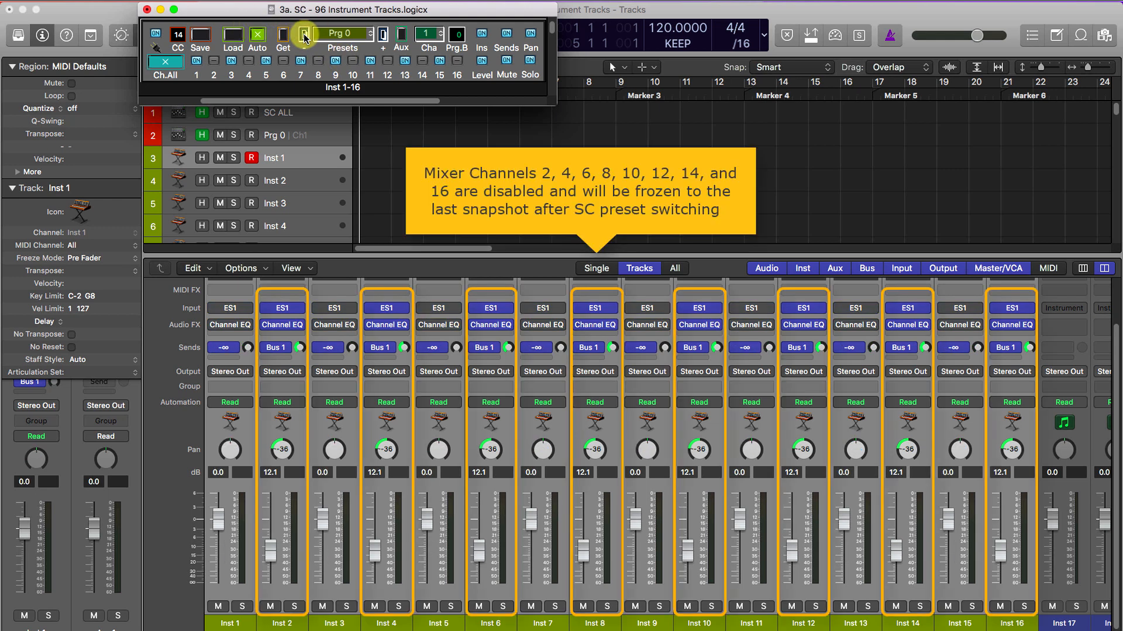
pyautogui.click(383, 35)
pyautogui.click(303, 36)
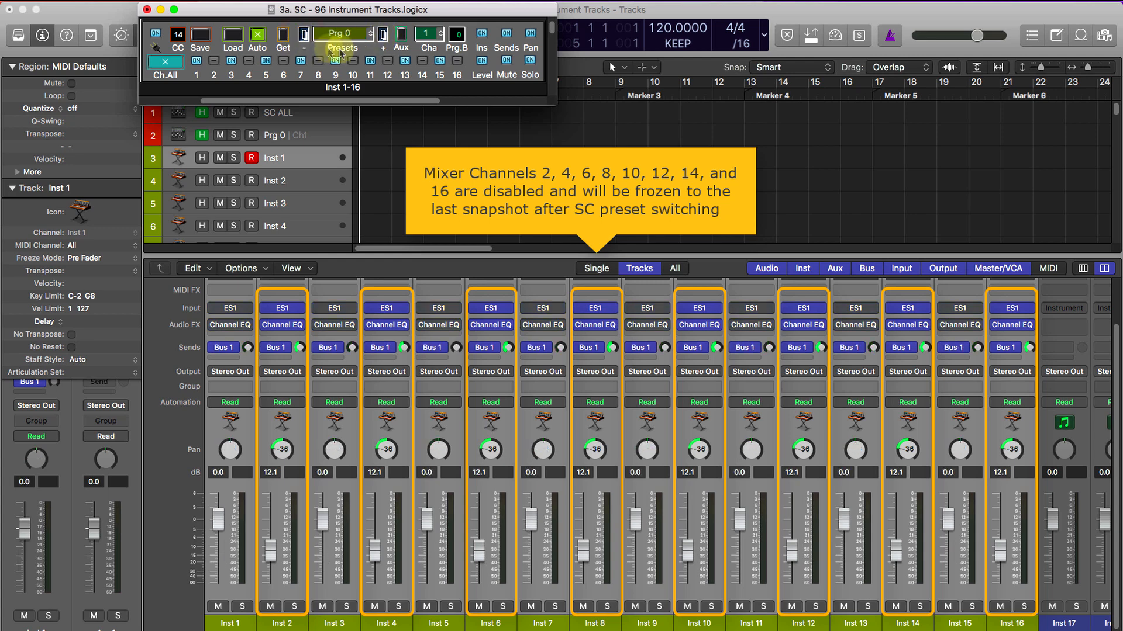
pyautogui.click(382, 35)
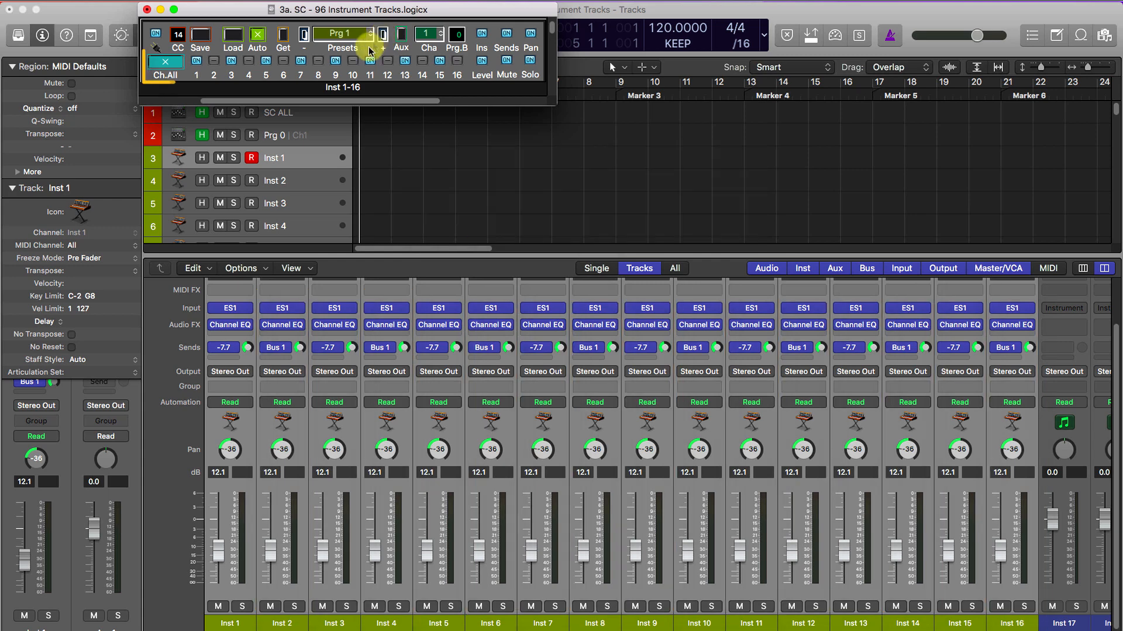
# Re-enable all console channels at once with the Ch.All switch and test them by loading Prg 0 and Prg 1
pyautogui.click(157, 66)
pyautogui.click(157, 66)
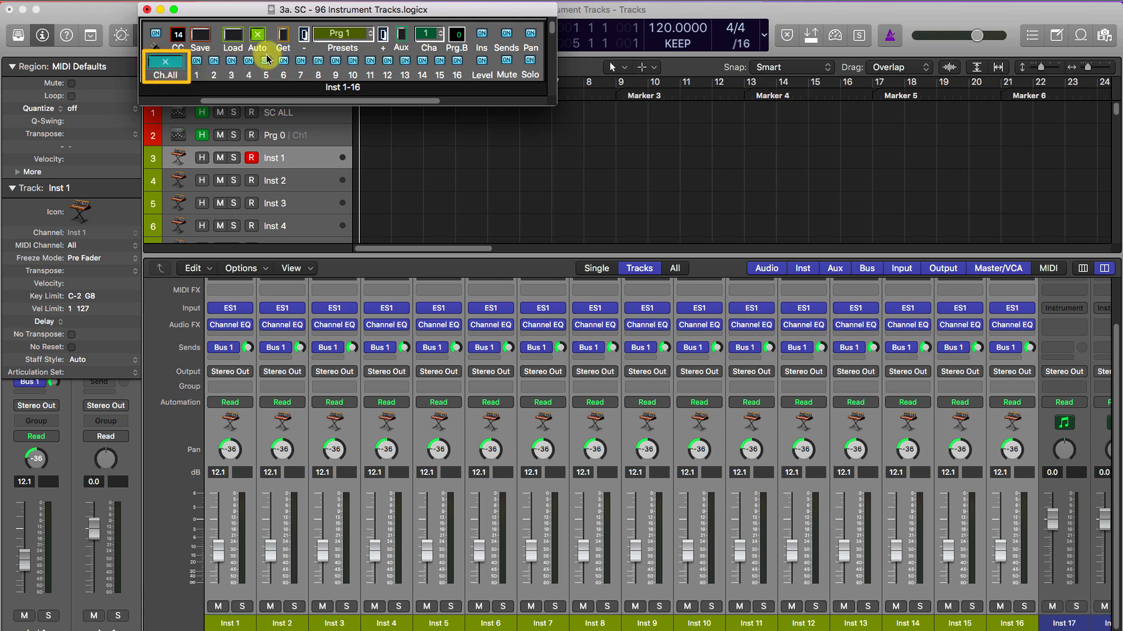
pyautogui.click(304, 34)
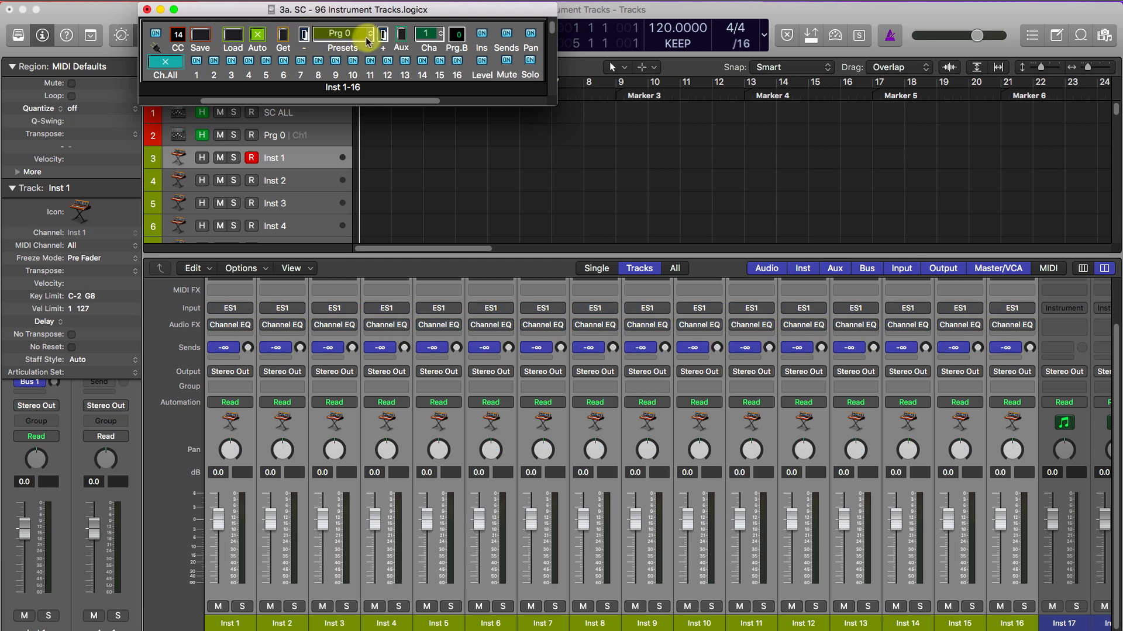
pyautogui.click(383, 34)
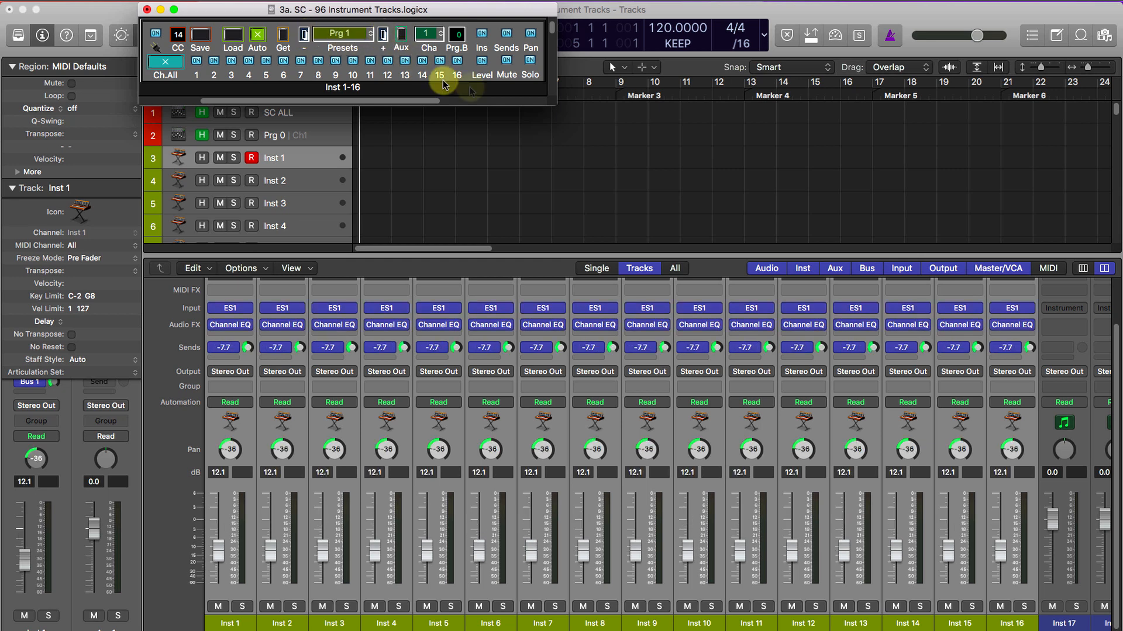
# Disable Level loading in the Snapshot Console and alternate between Prg 0 and Prg 1 to test the volume faders
pyautogui.click(480, 62)
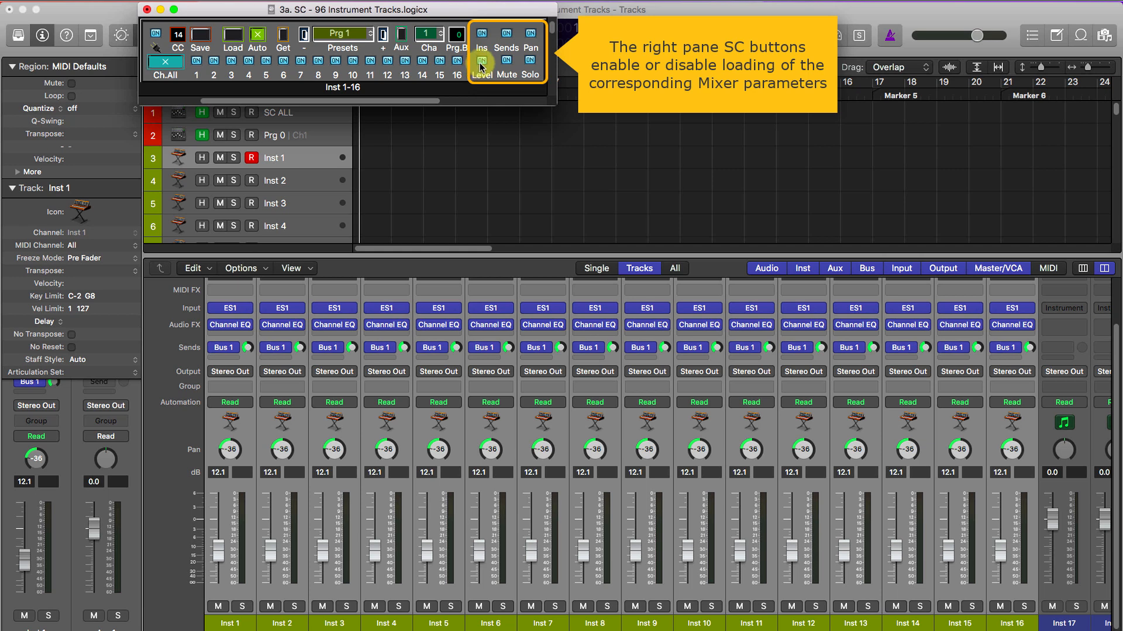
pyautogui.click(303, 37)
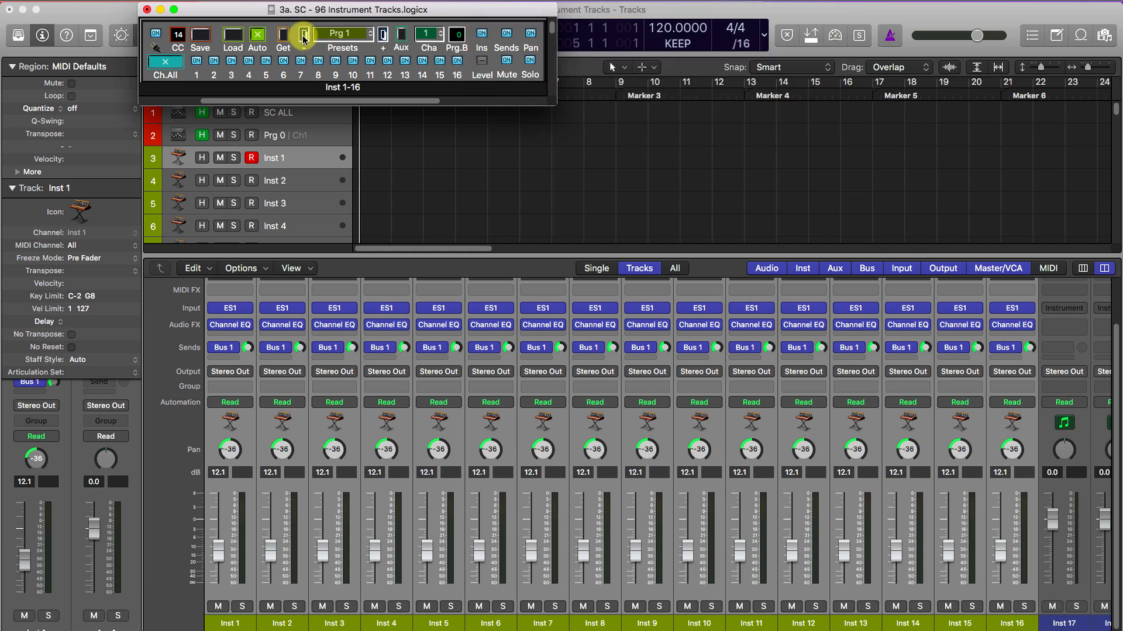
pyautogui.click(383, 36)
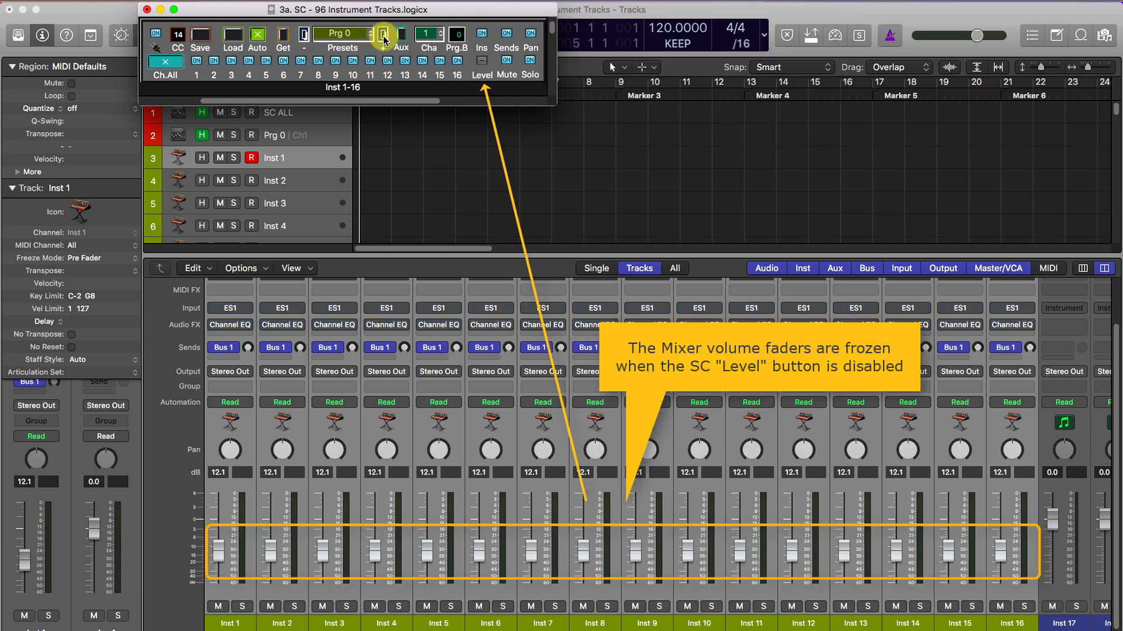
pyautogui.click(383, 38)
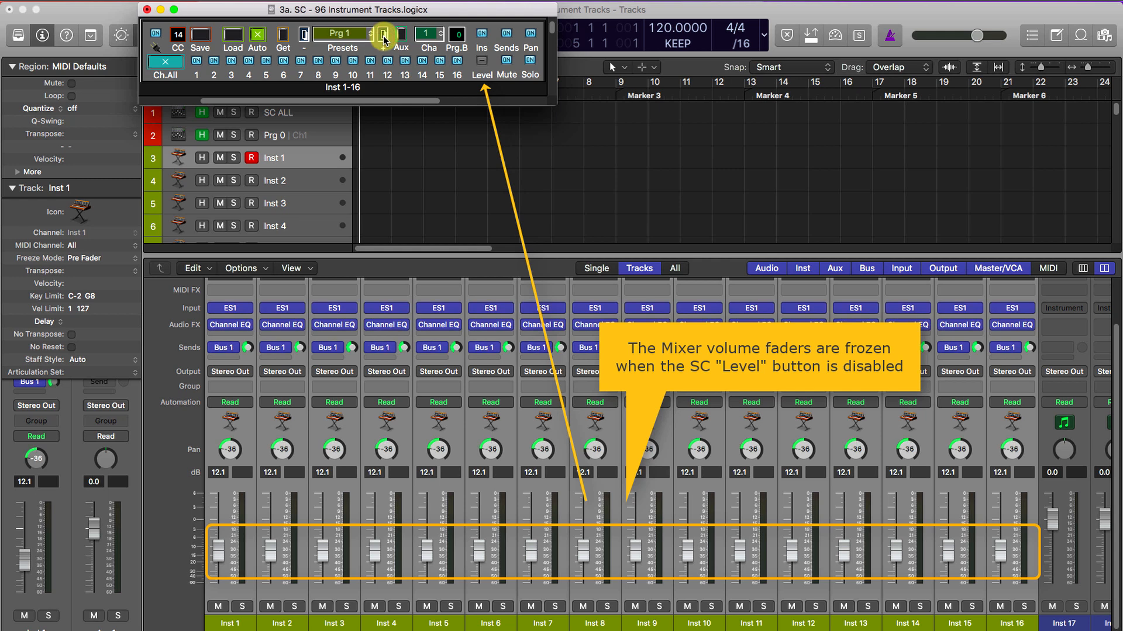
pyautogui.click(305, 37)
# Disable Ins loading in the Snapshot Console and load preset Prg 1 to test the channel inserts
pyautogui.click(481, 32)
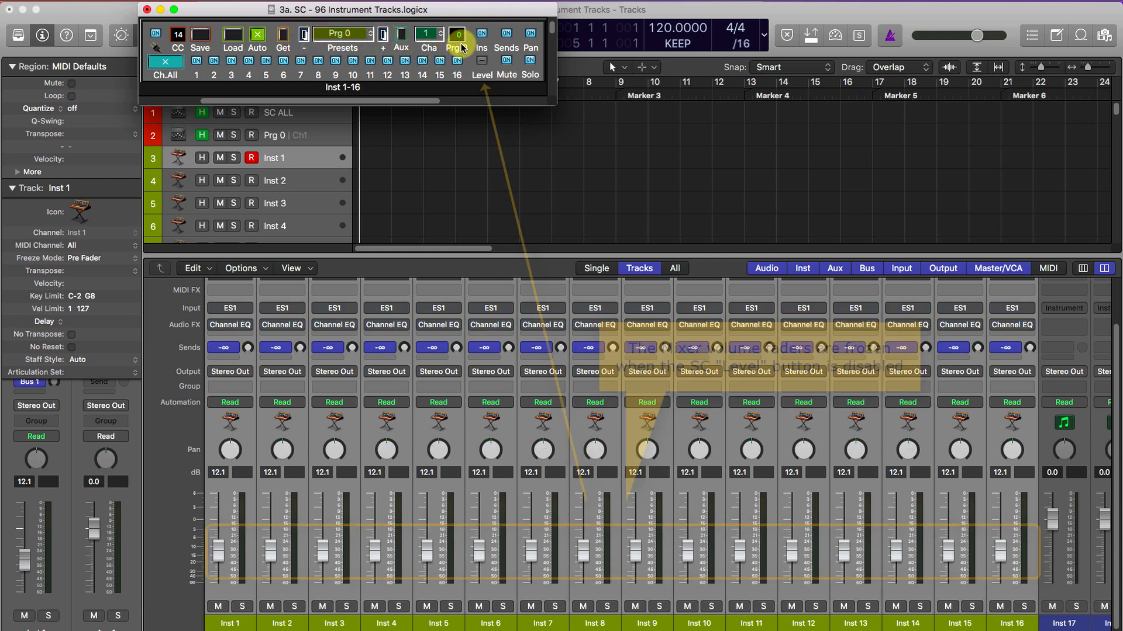
pyautogui.click(383, 36)
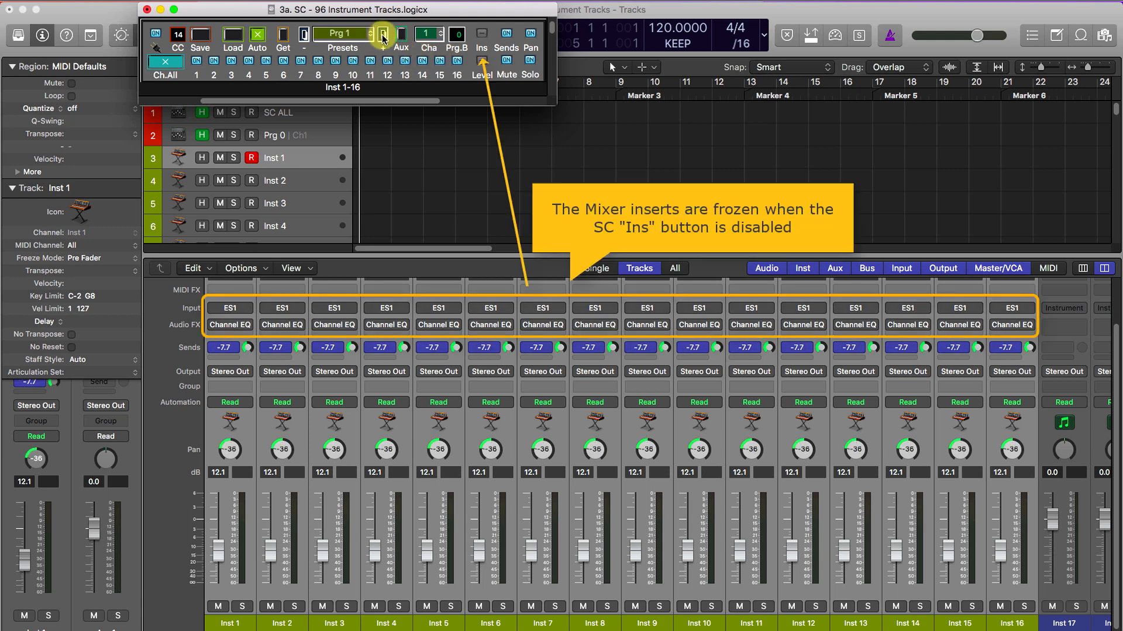
# Switch back to Prg 0 and again to Prg 1 to check the channel inserts with Ins loading disabled
pyautogui.click(304, 36)
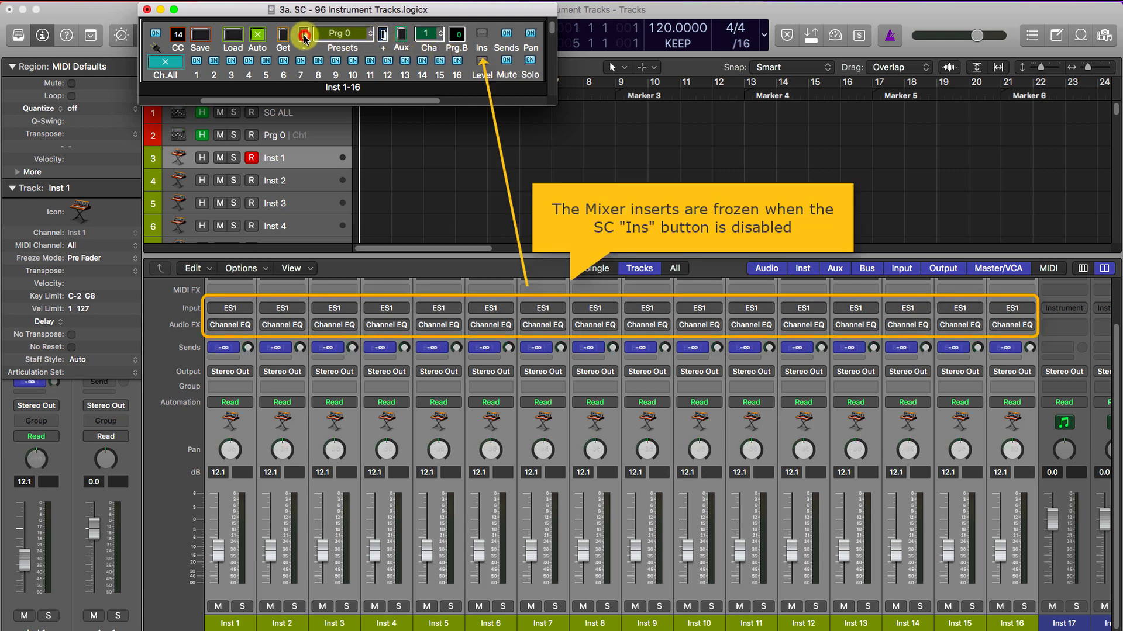
pyautogui.click(383, 36)
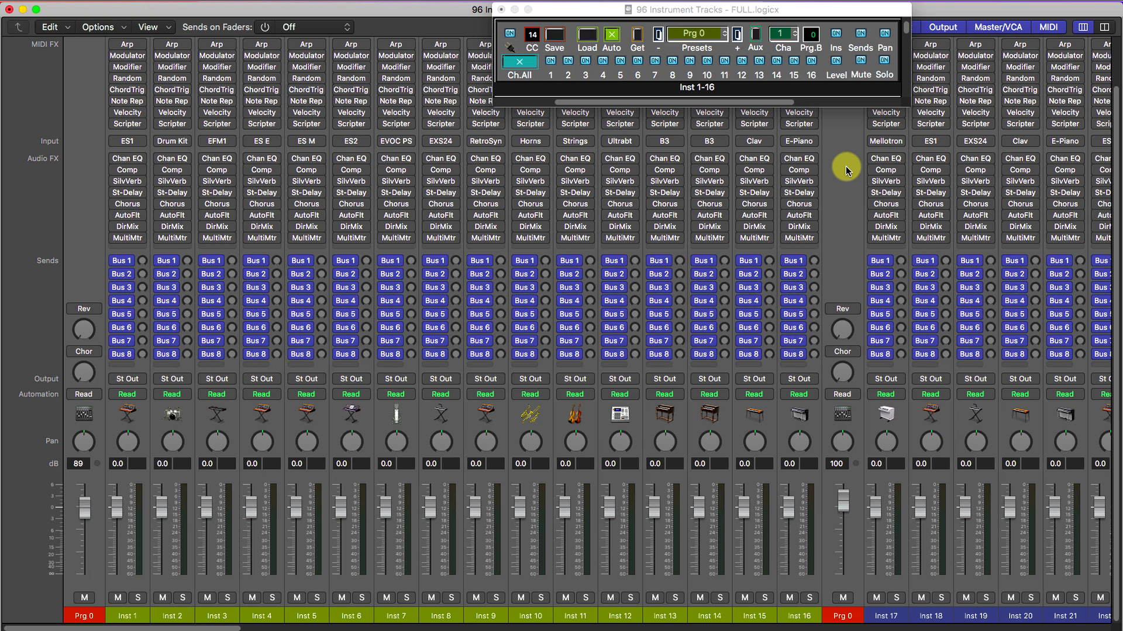
# In the 96 Instrument Tracks - FULL project, load presets Prg 1, Prg 2, Prg 1 and Prg 0 in turn to compare the mixer snapshots
pyautogui.click(710, 36)
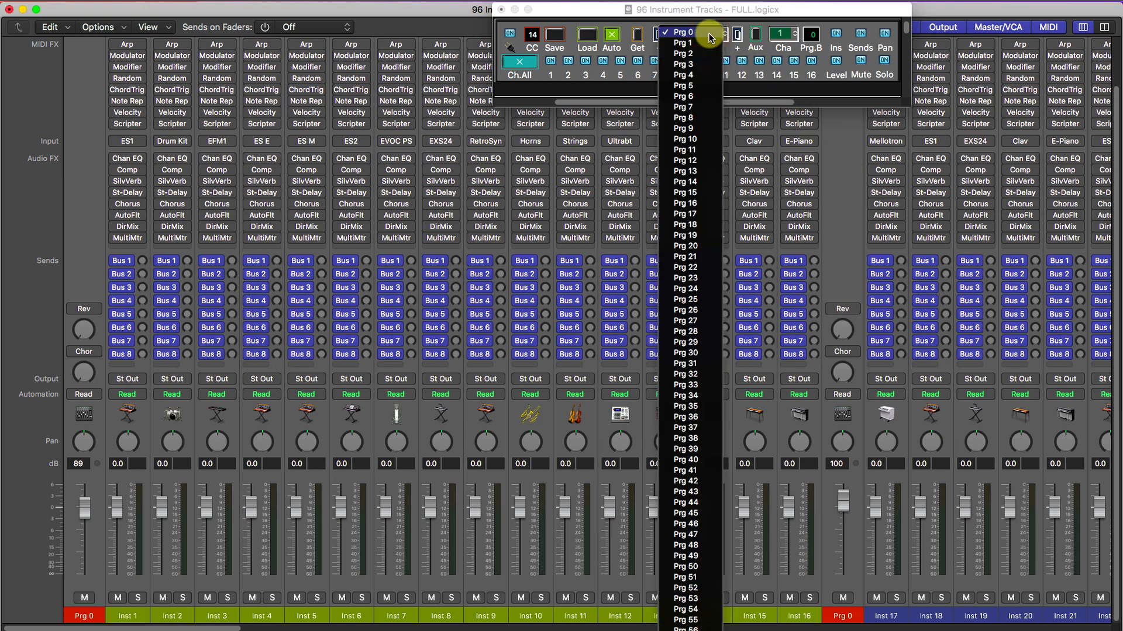
pyautogui.click(706, 43)
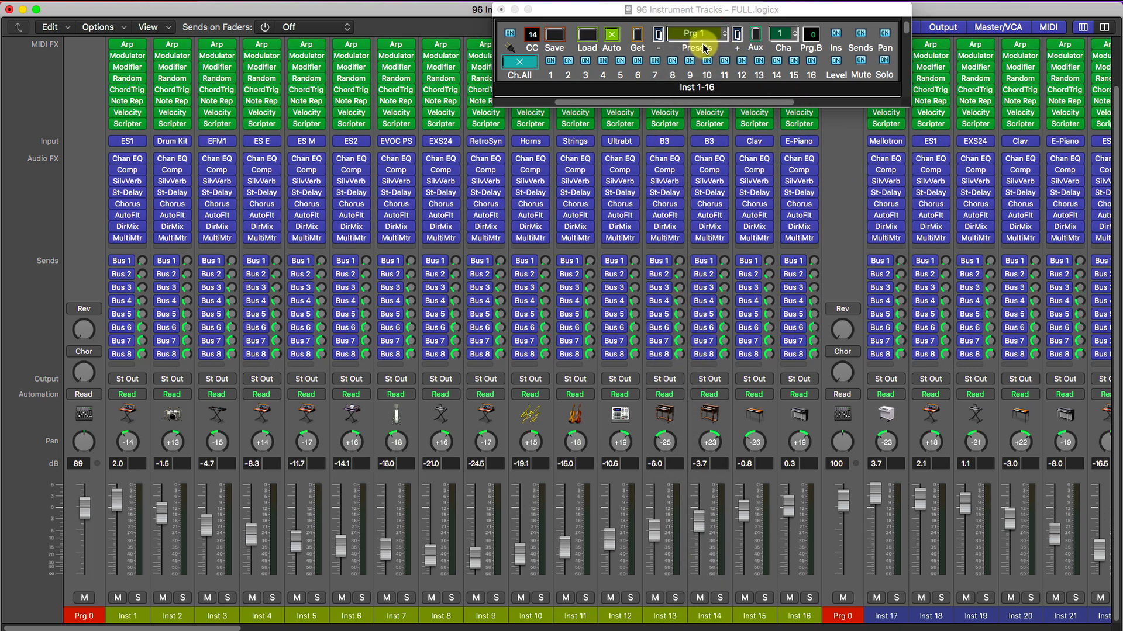
pyautogui.click(737, 37)
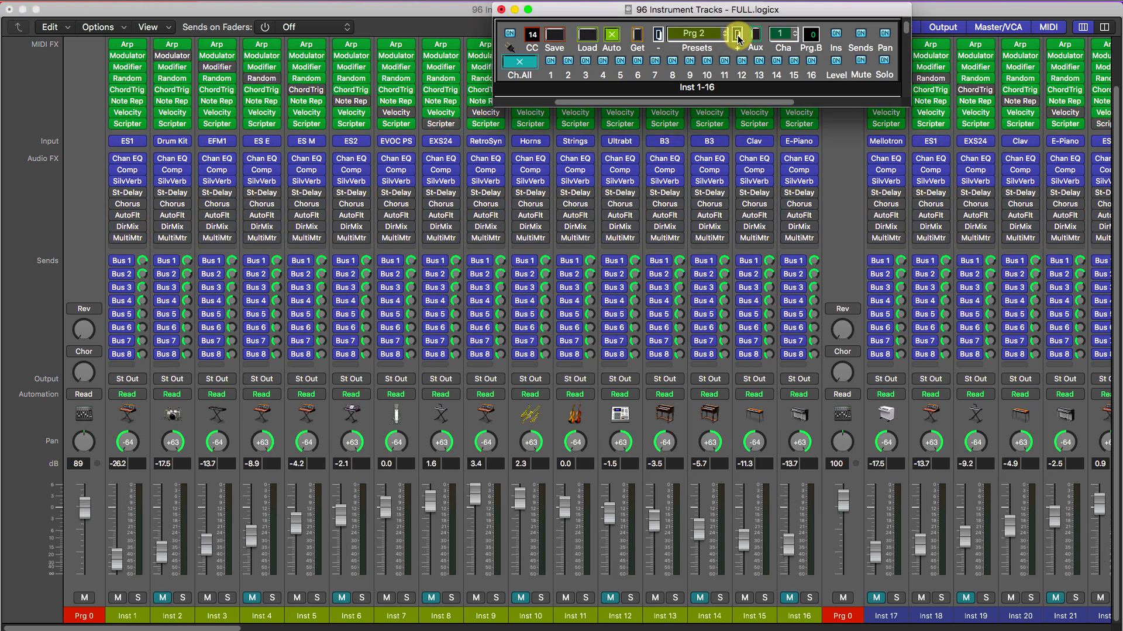
pyautogui.click(659, 36)
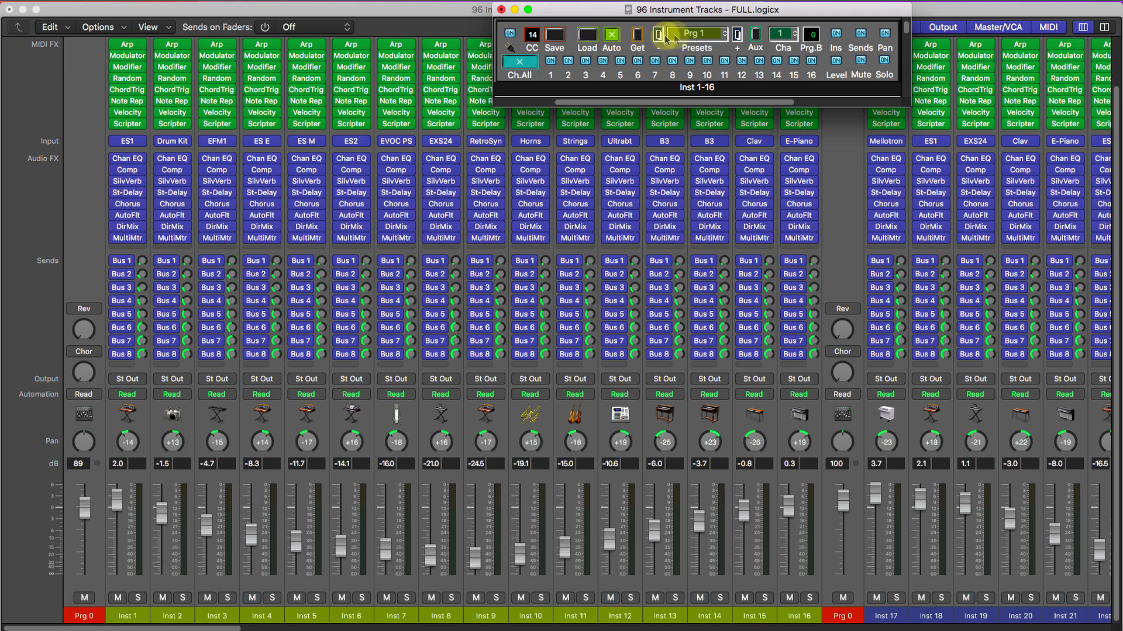
pyautogui.click(691, 38)
pyautogui.click(693, 22)
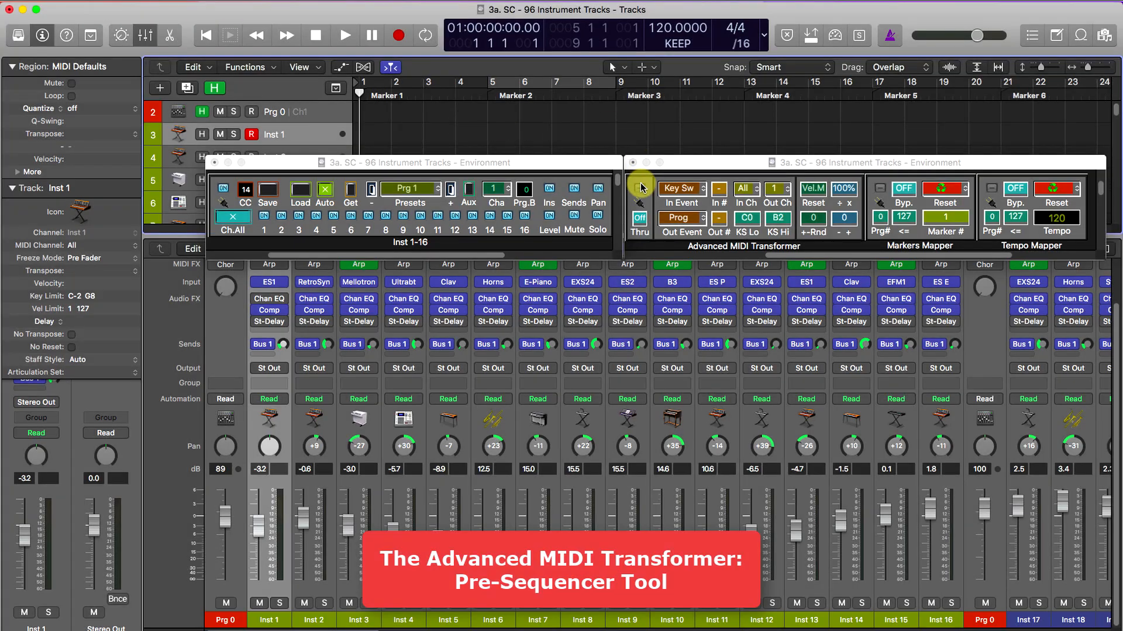
# Switch on the Advanced MIDI Transformer, keep Key Sw as its In Event and open the Out Event choices
pyautogui.click(640, 188)
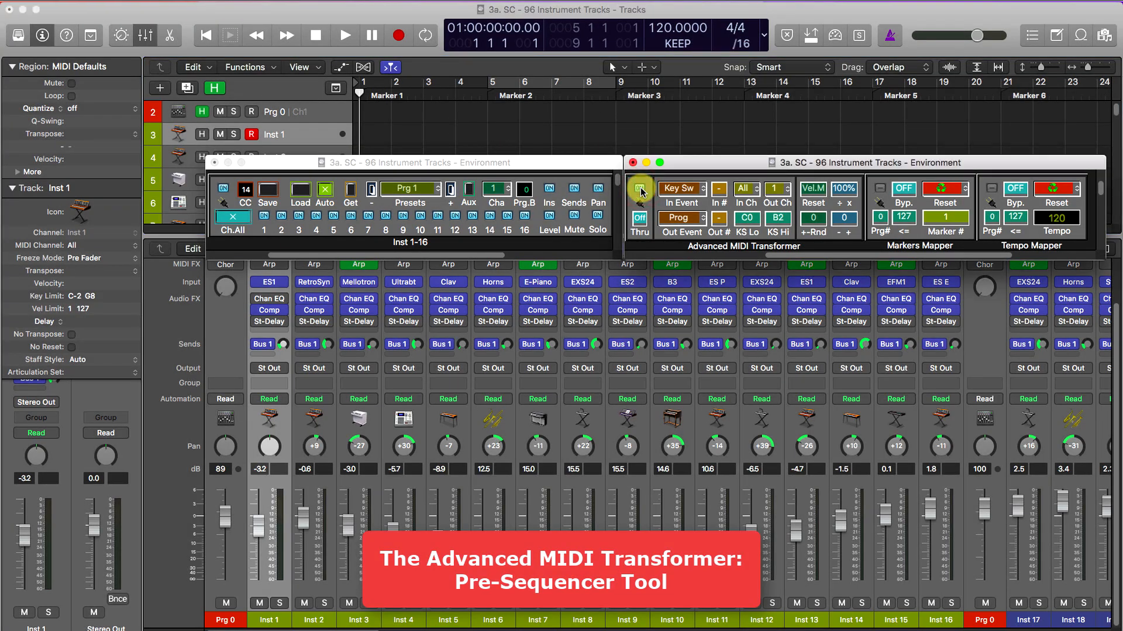
pyautogui.click(675, 189)
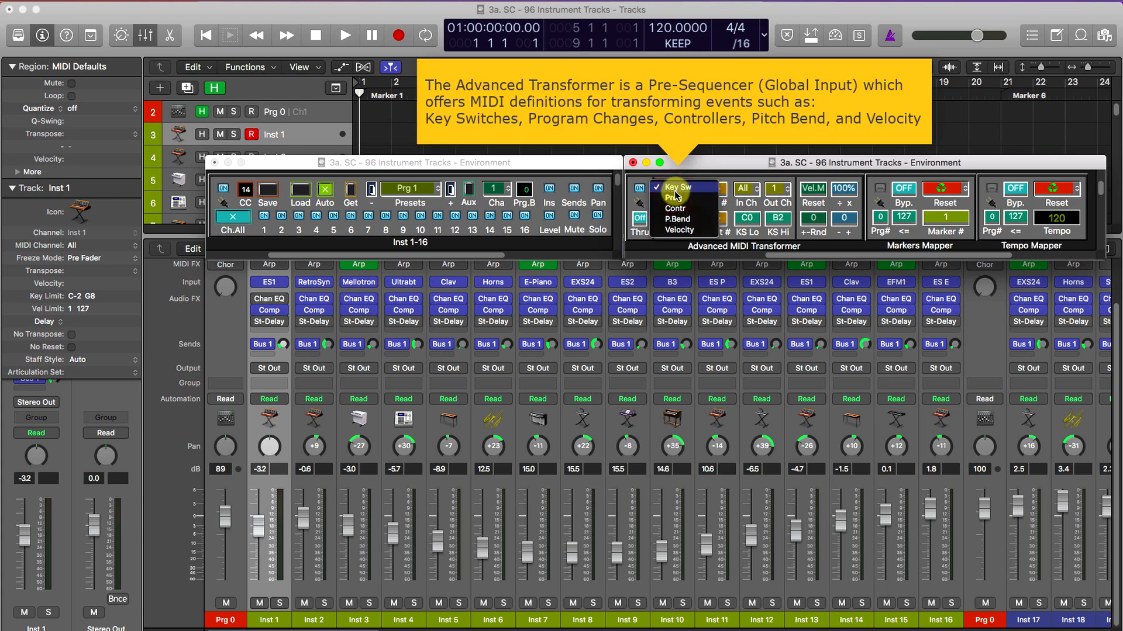
pyautogui.click(675, 188)
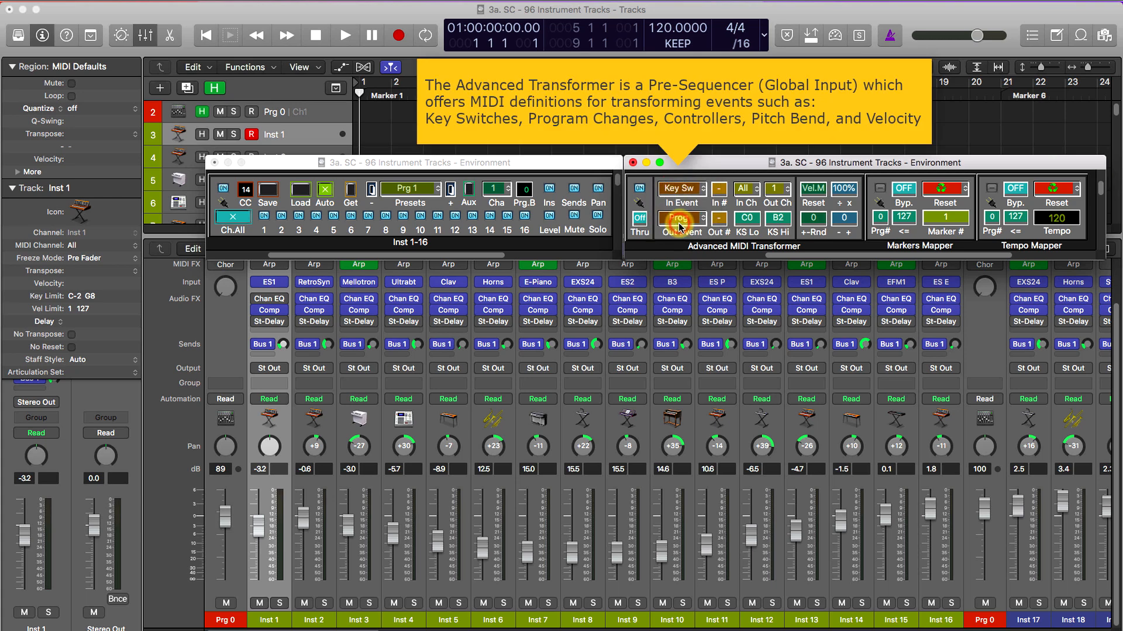
pyautogui.click(677, 217)
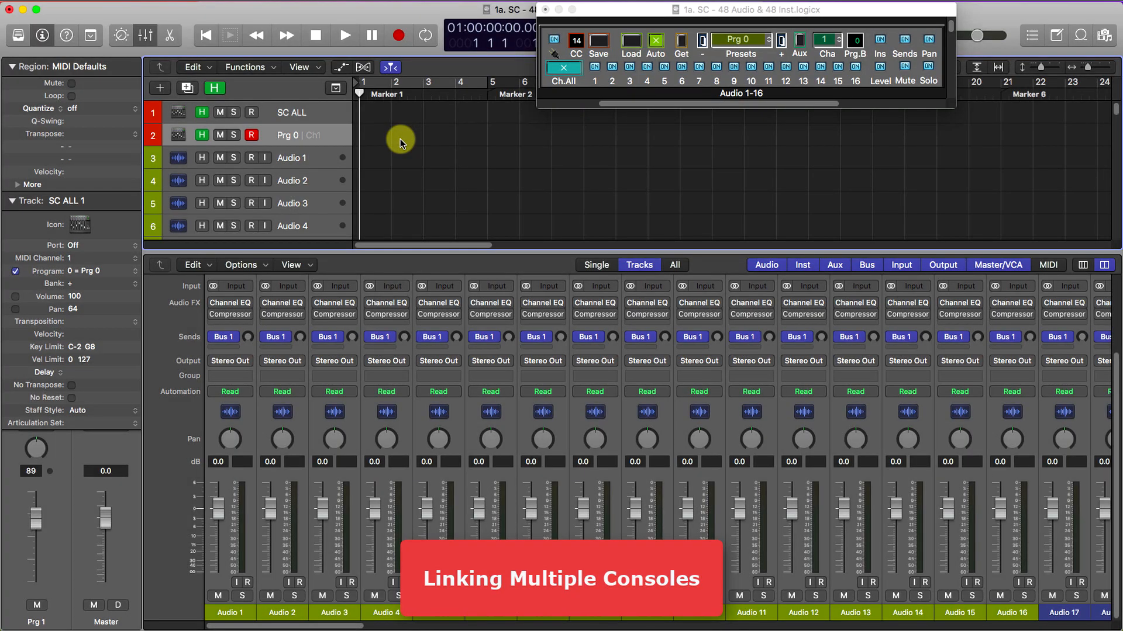
# Switch to the SC Audio 17-32 screenset, select the Channel 2 program track and bring mixer channels Audio 17 onward into view
pyautogui.click(400, 3)
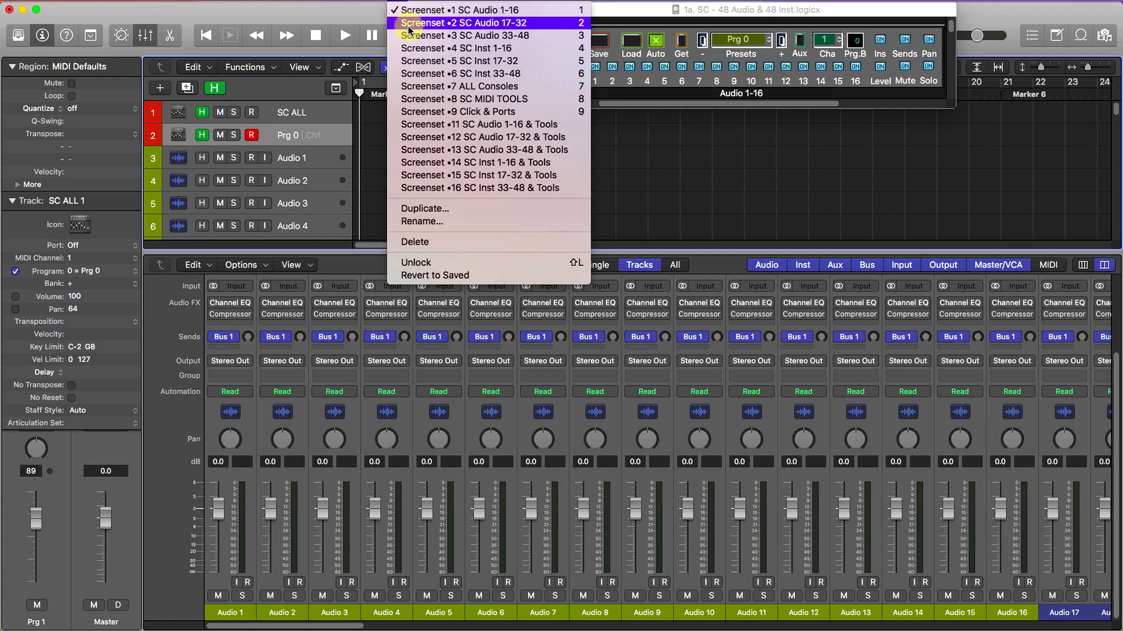
pyautogui.click(409, 26)
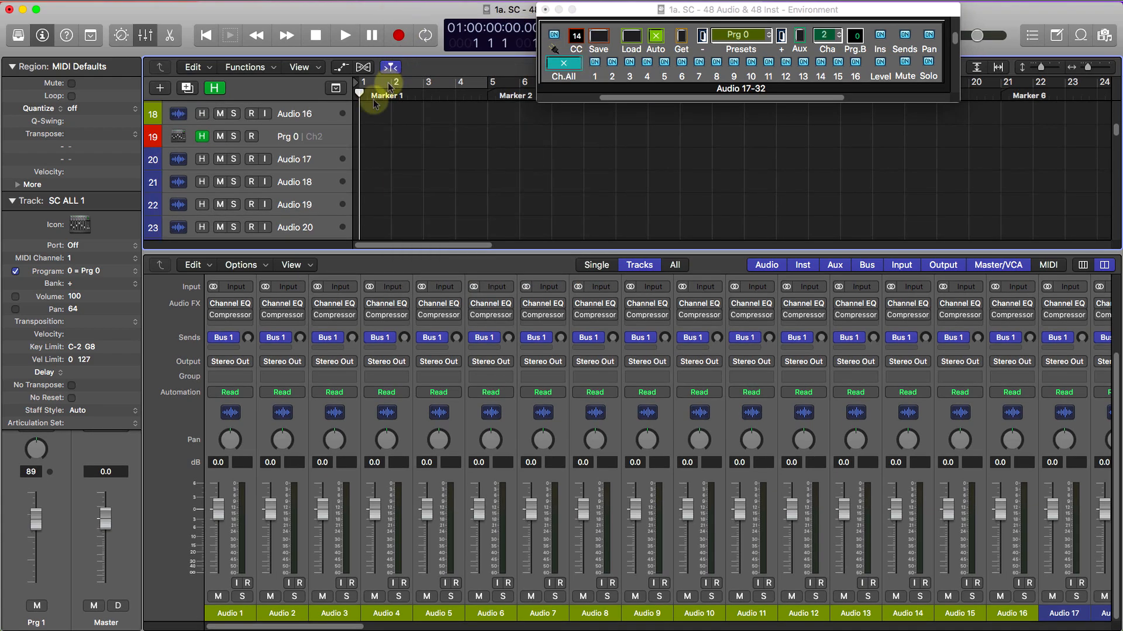
pyautogui.click(339, 142)
pyautogui.moveTo(328, 625); pyautogui.dragTo(443, 623)
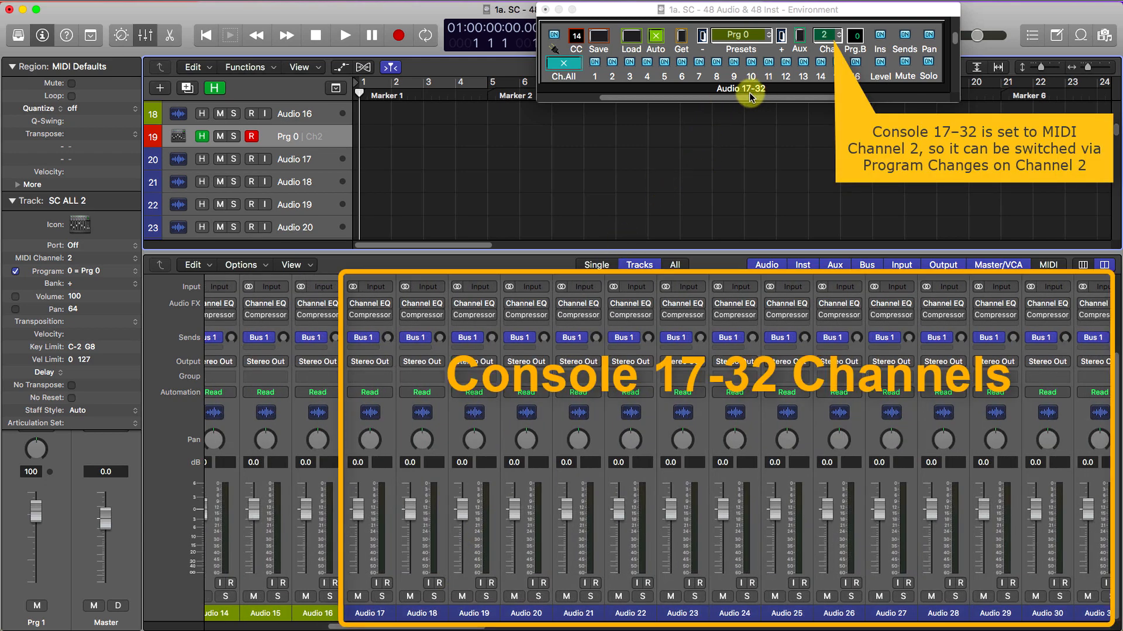
# Load Prg 1 and Prg 2 from the Audio 17-32 console, and set the Channel 2 track's program to 1 = Prg 1
pyautogui.click(782, 38)
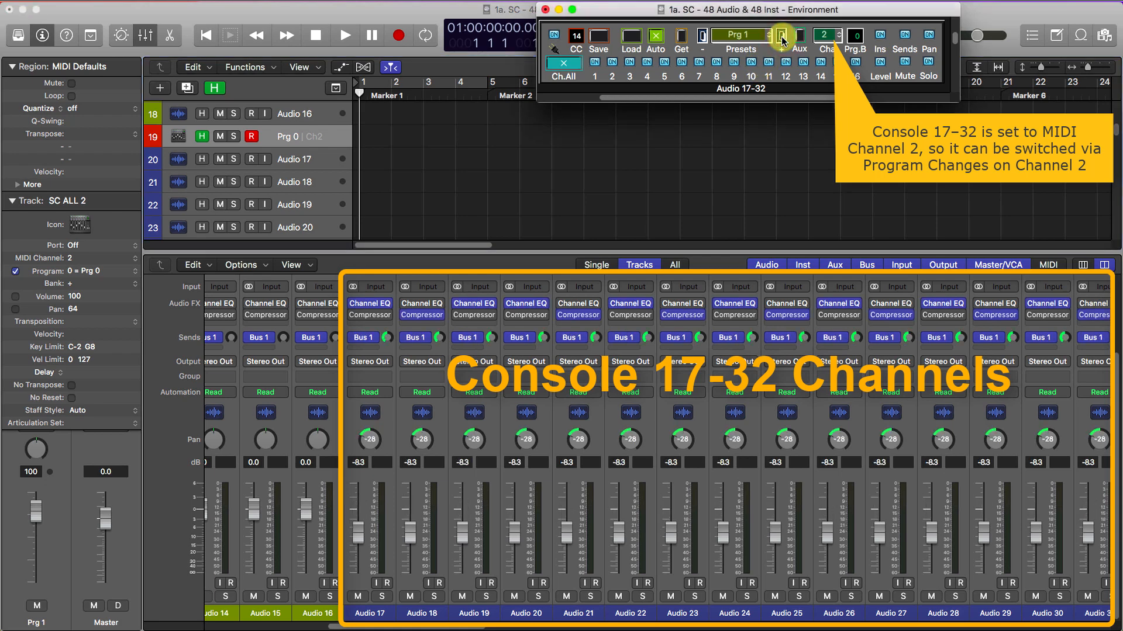
pyautogui.click(782, 38)
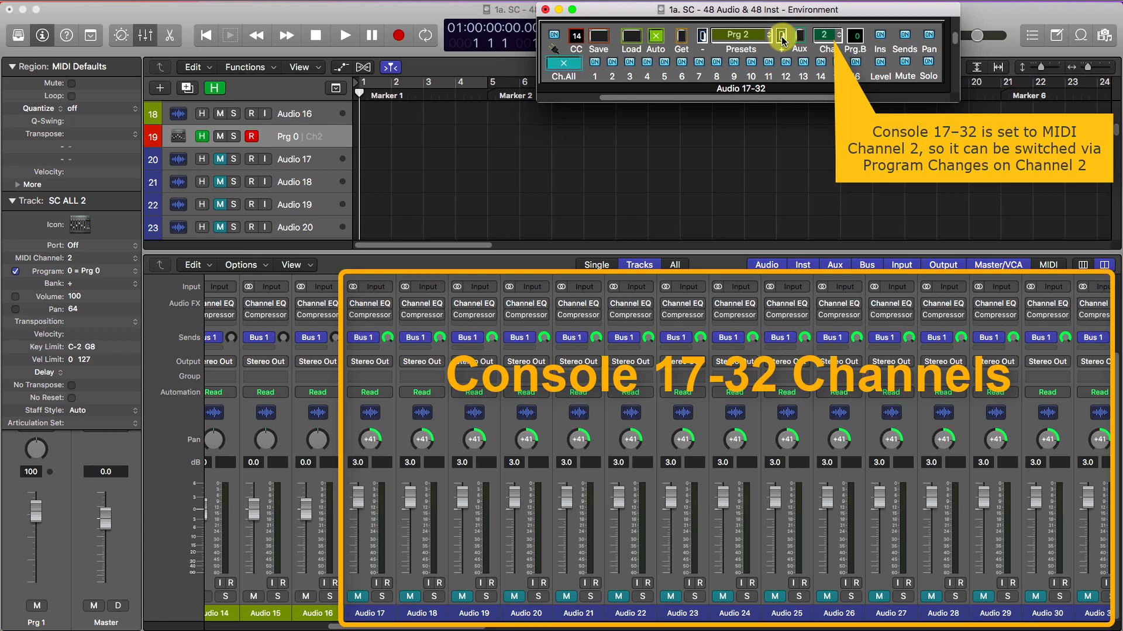
pyautogui.click(101, 272)
pyautogui.click(101, 280)
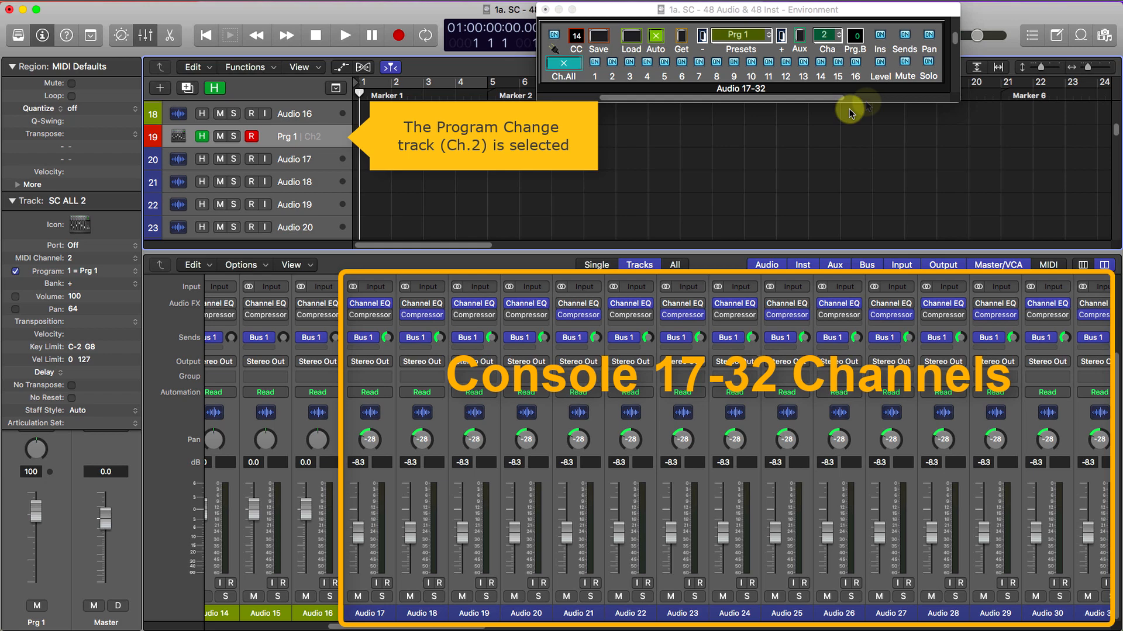
# Enlarge the console window to show both audio consoles and set the Audio 17-32 console's MIDI channel to 1
pyautogui.moveTo(955, 97); pyautogui.dragTo(982, 198)
pyautogui.moveTo(978, 66); pyautogui.dragTo(977, 32)
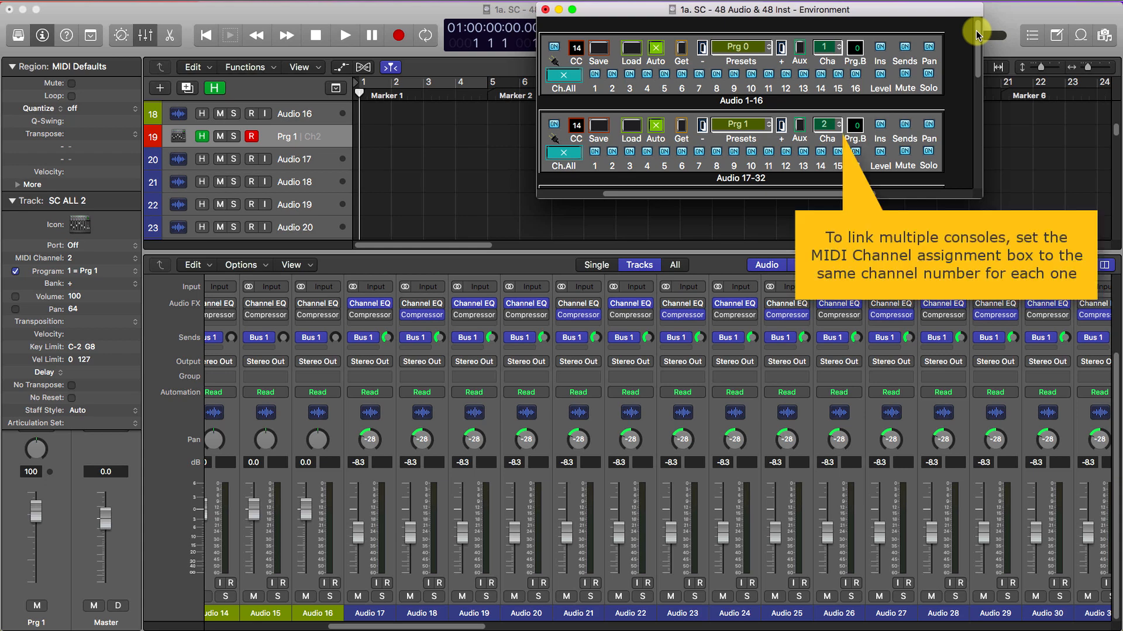
pyautogui.click(824, 124)
pyautogui.click(825, 114)
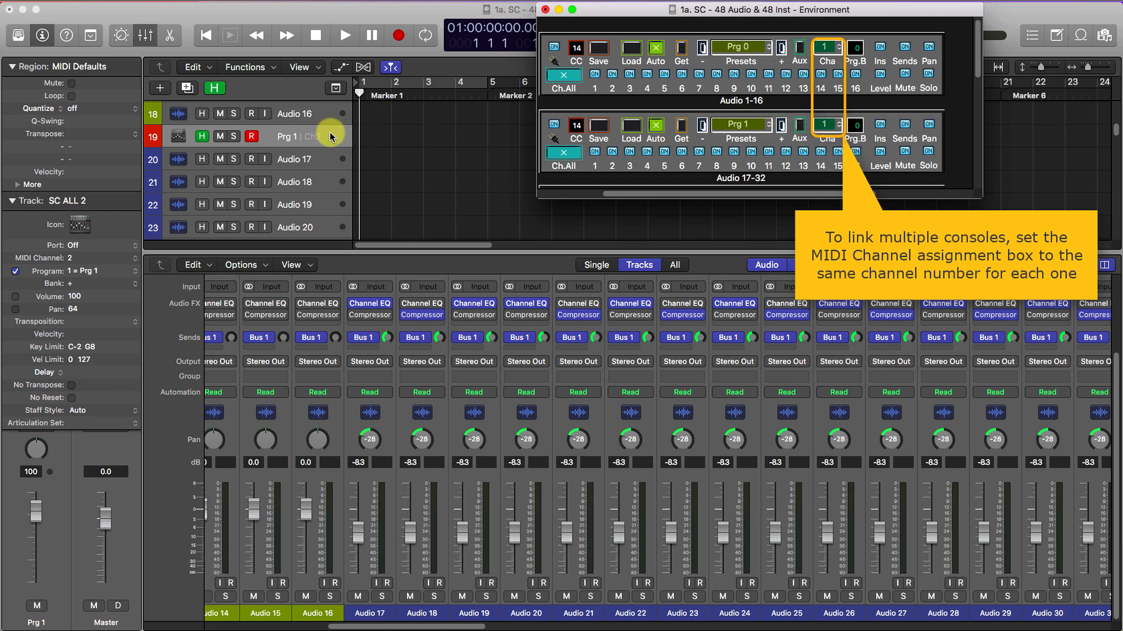
# Select the Channel 1 program track and set its program to 2 = Prg 2 to test both linked consoles
pyautogui.scroll(10, 337, 138)
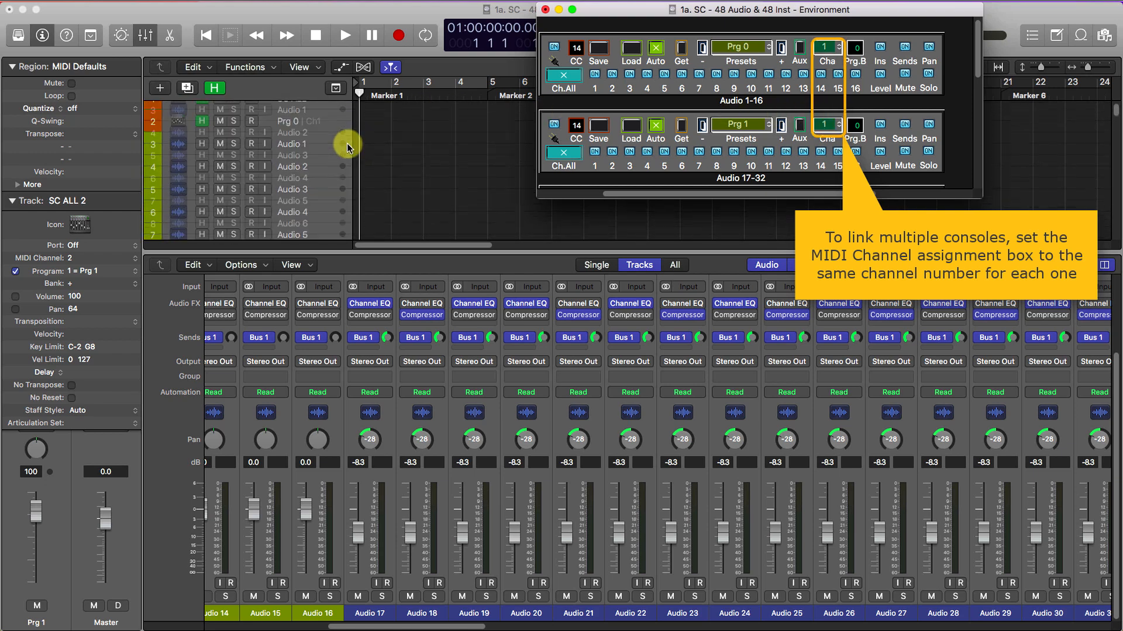
pyautogui.click(347, 142)
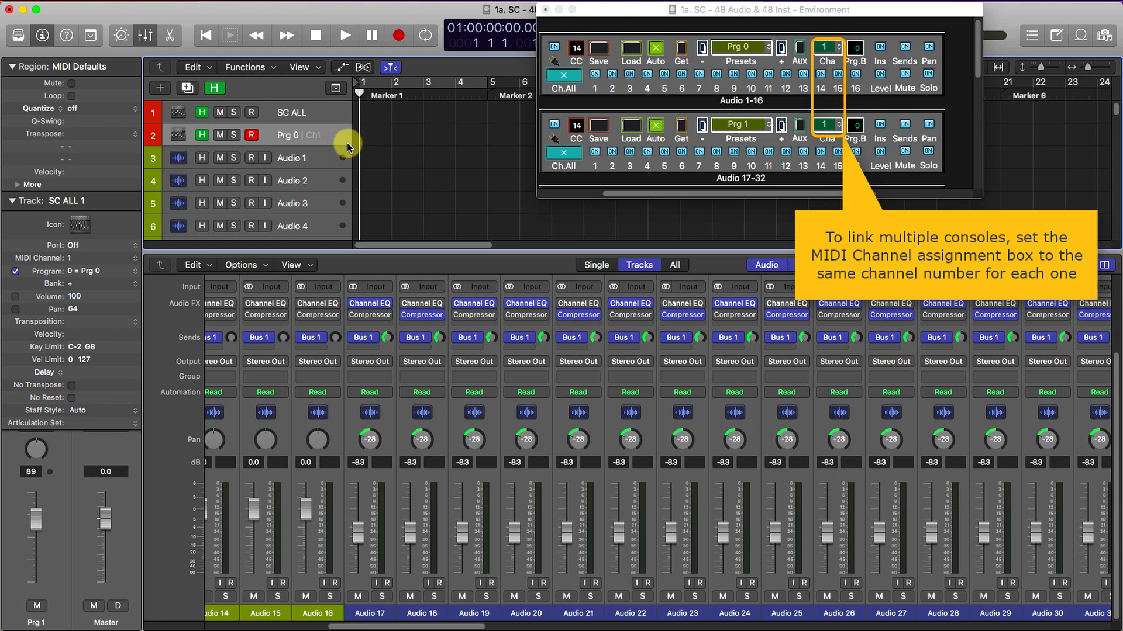
pyautogui.click(104, 272)
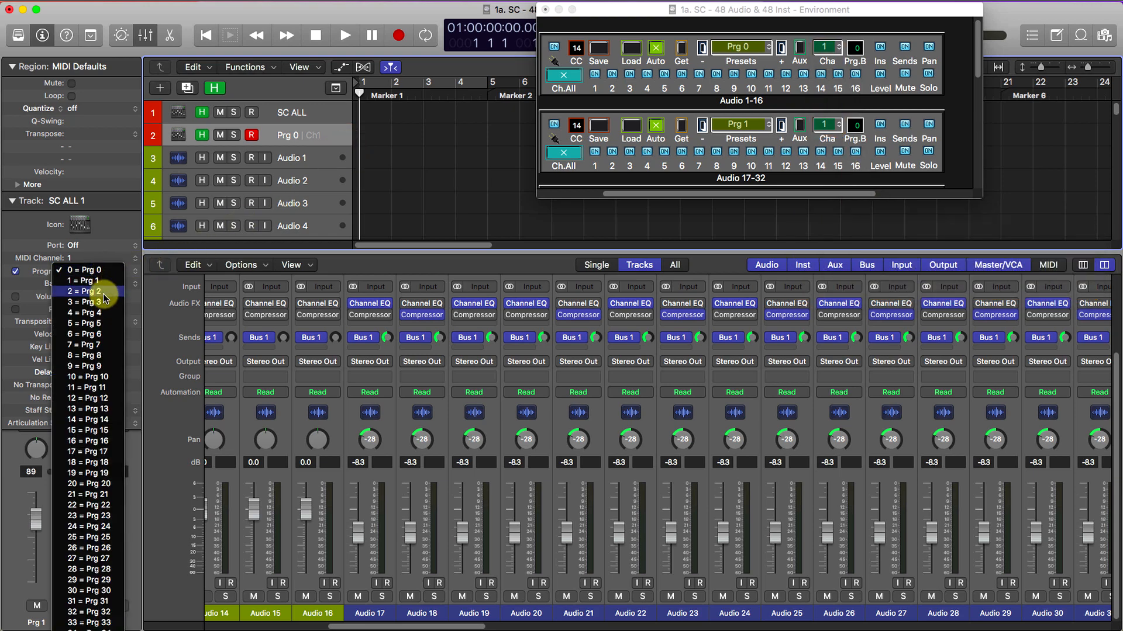
pyautogui.click(103, 293)
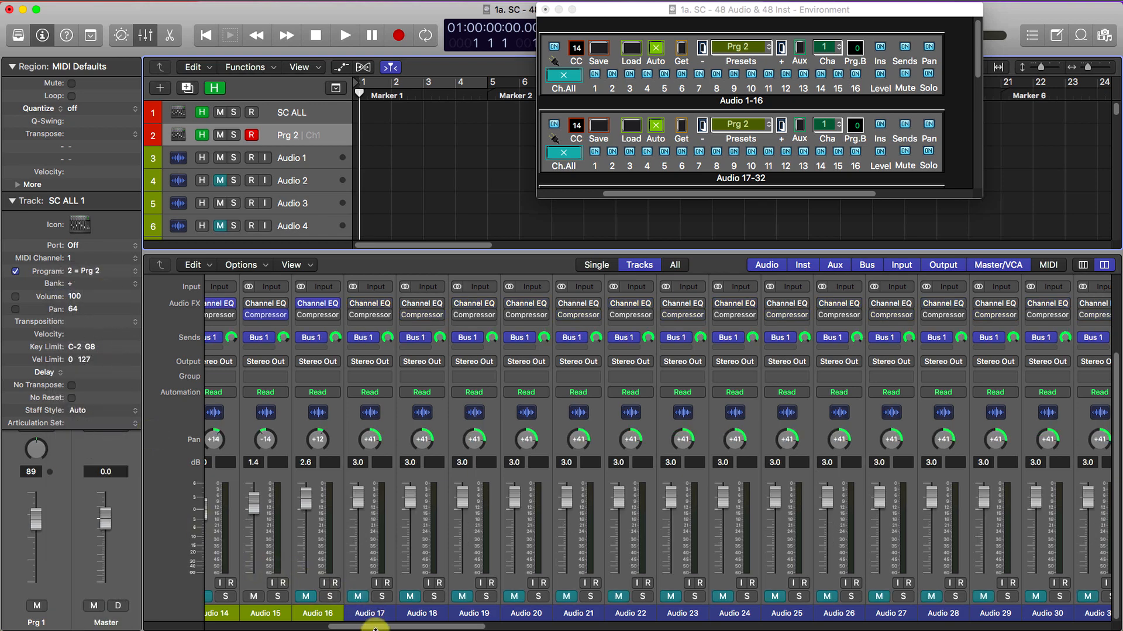
pyautogui.moveTo(375, 629); pyautogui.dragTo(309, 628)
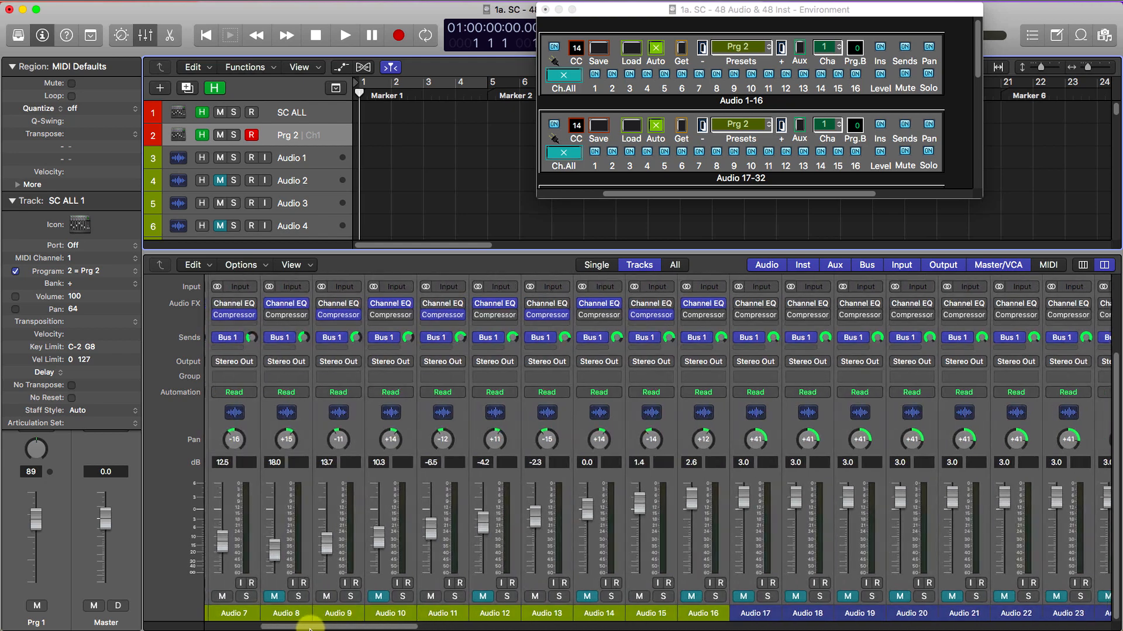
# Set the Channel 1 track's program to 1 = Prg 1, and recall Prg 0 from the Audio 1-16 console
pyautogui.click(96, 271)
pyautogui.click(100, 262)
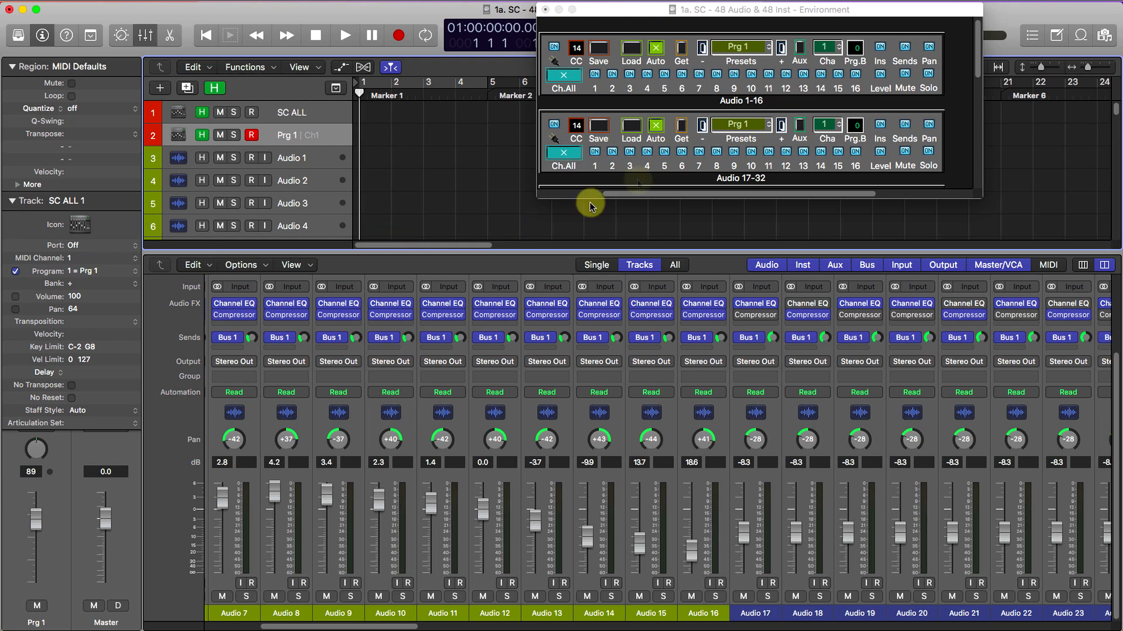
pyautogui.click(756, 51)
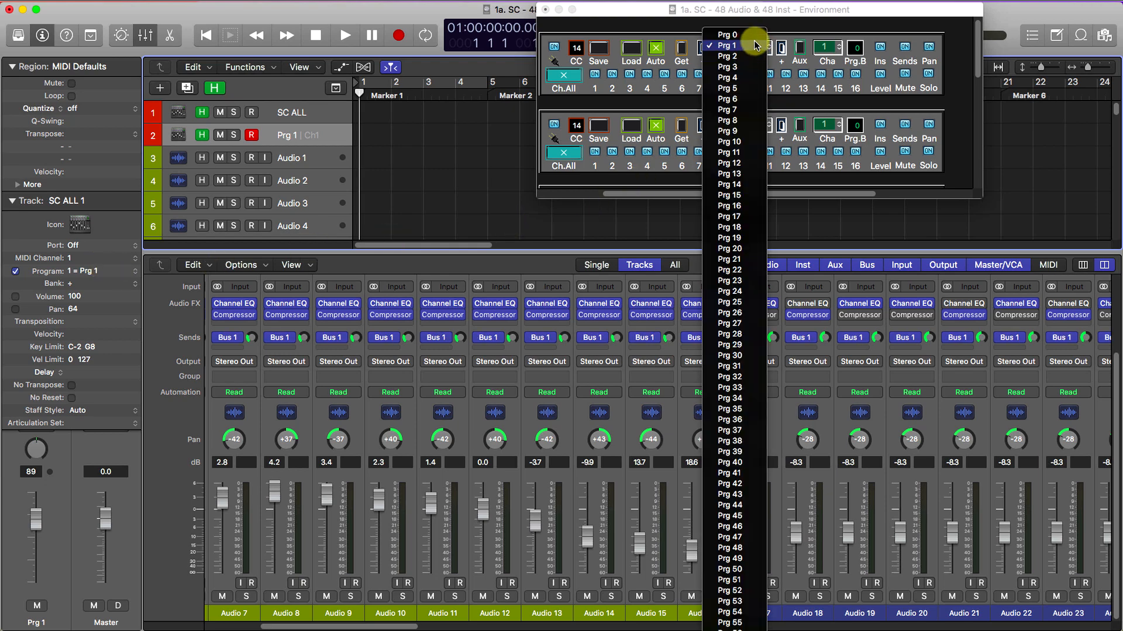
pyautogui.click(743, 32)
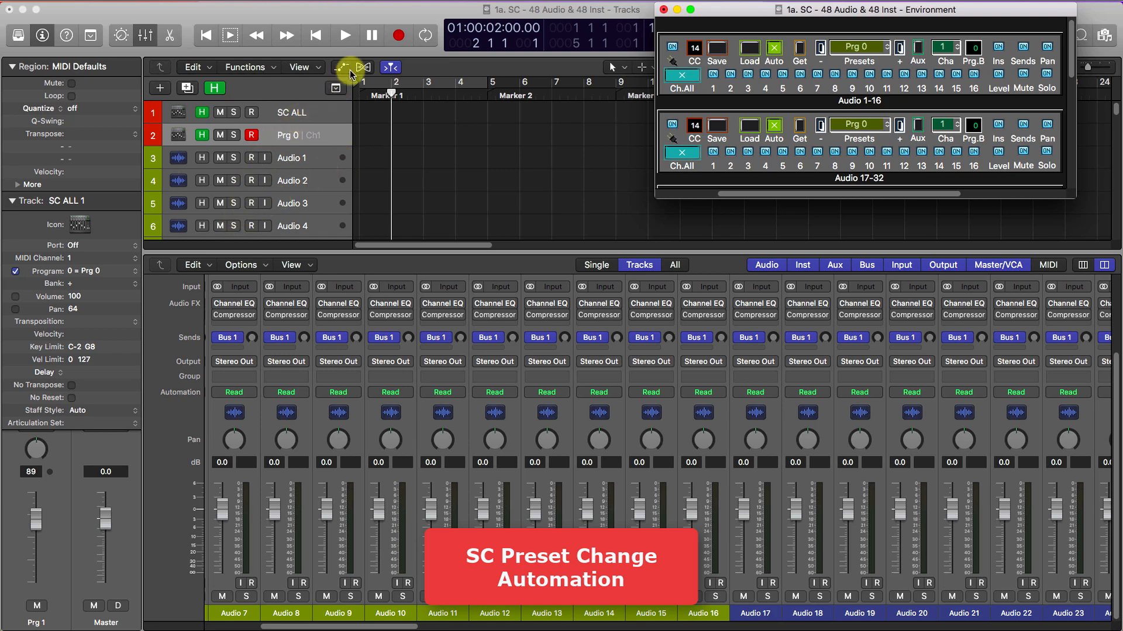
# Record a program change to 1 = Prg 1 on the Channel 1 program track at bar 2 with the transport paused
pyautogui.click(371, 36)
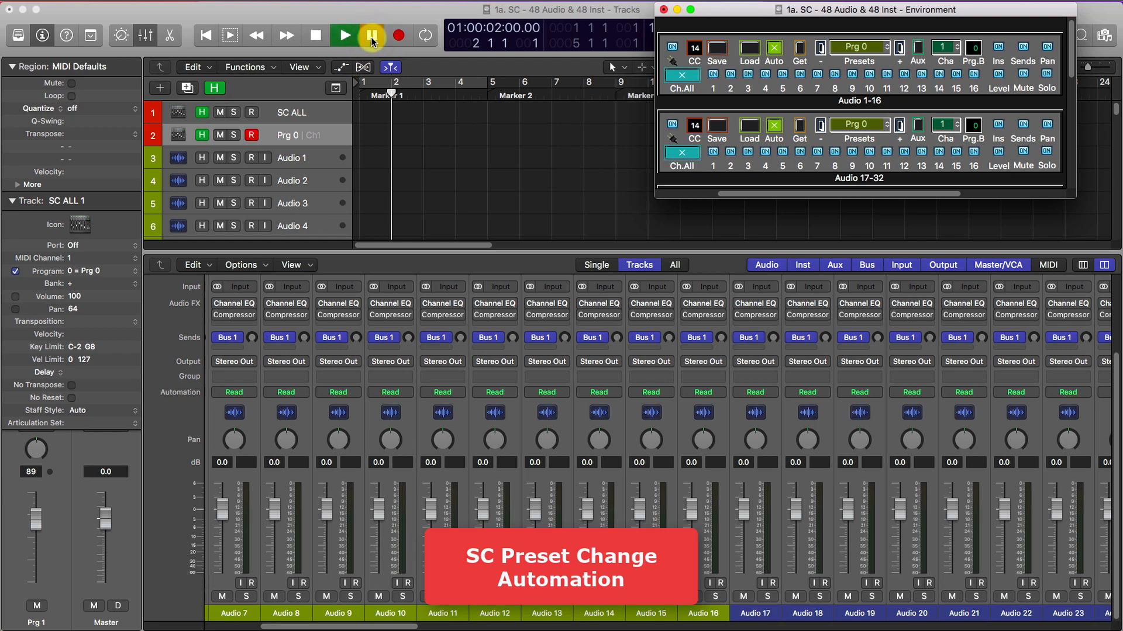
pyautogui.click(399, 36)
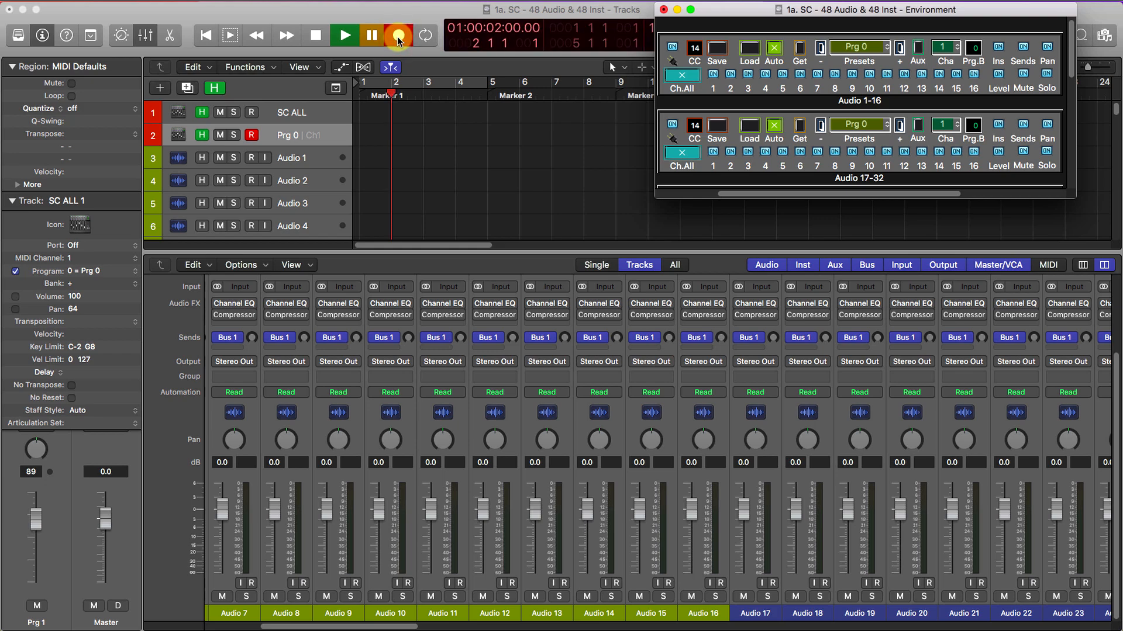
pyautogui.click(96, 271)
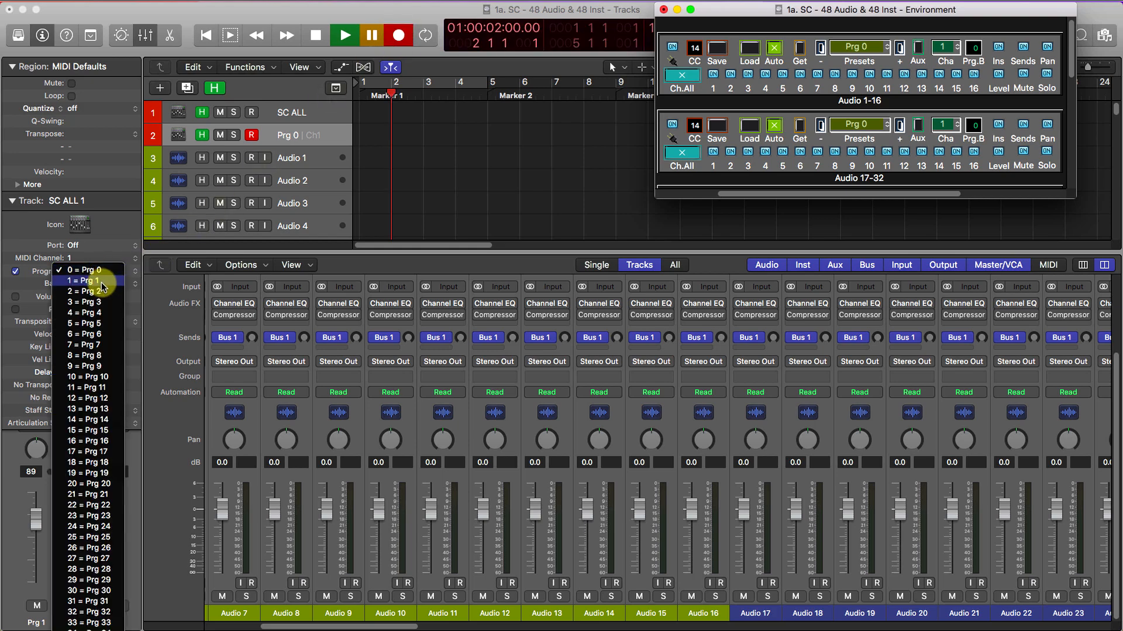
pyautogui.click(99, 282)
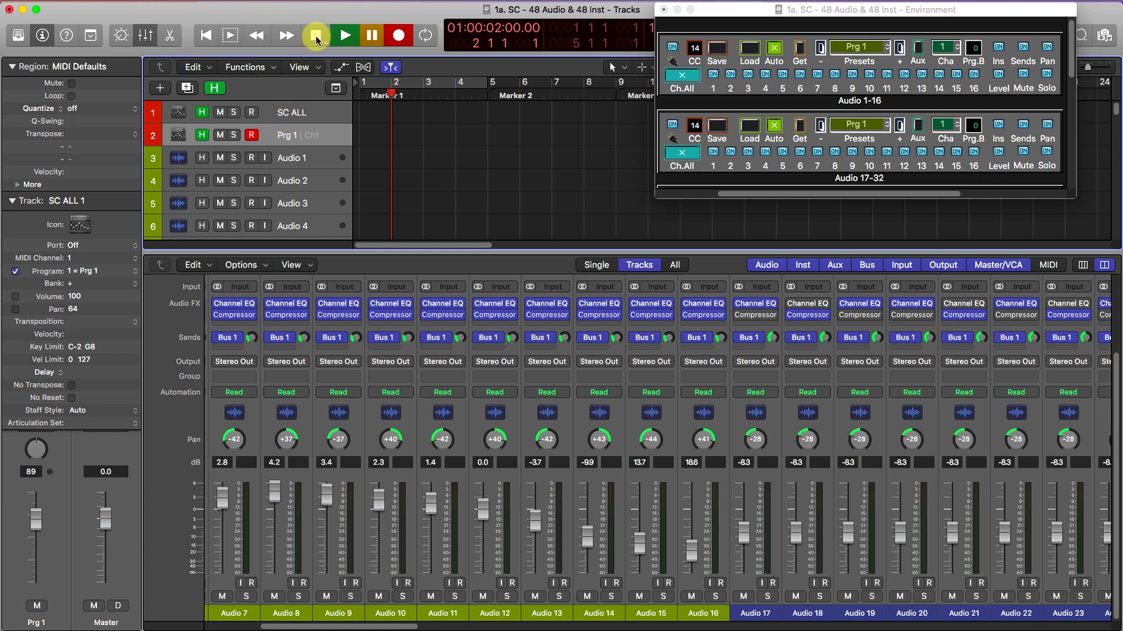
pyautogui.click(316, 36)
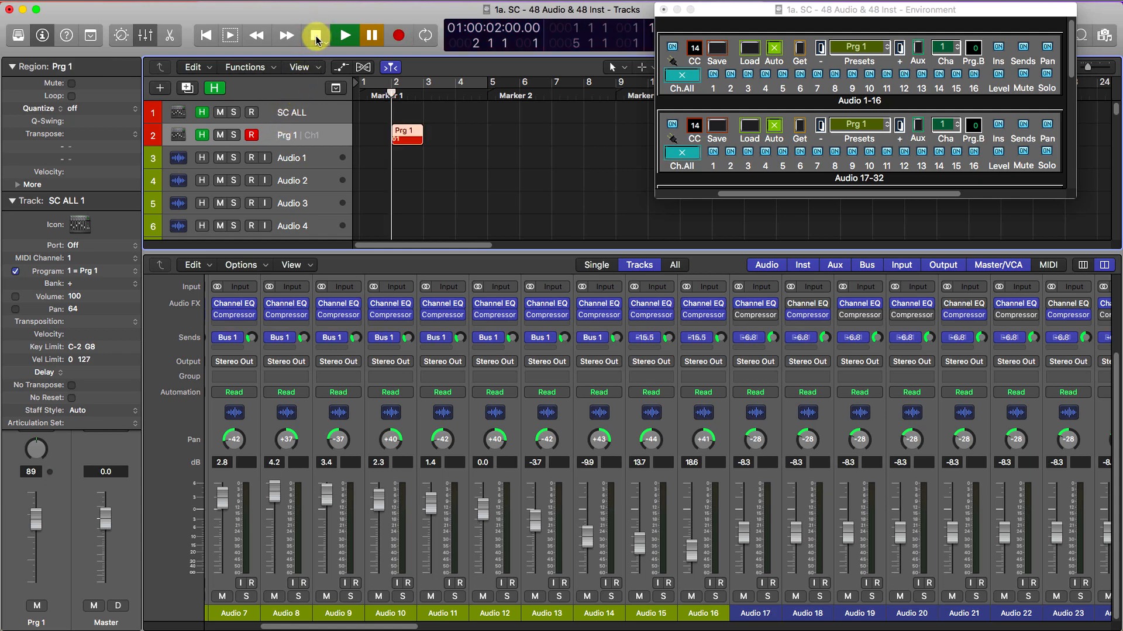
# Record a program change to 2 = Prg 2 on the Channel 1 program track at bar 3 with the transport paused
pyautogui.click(423, 96)
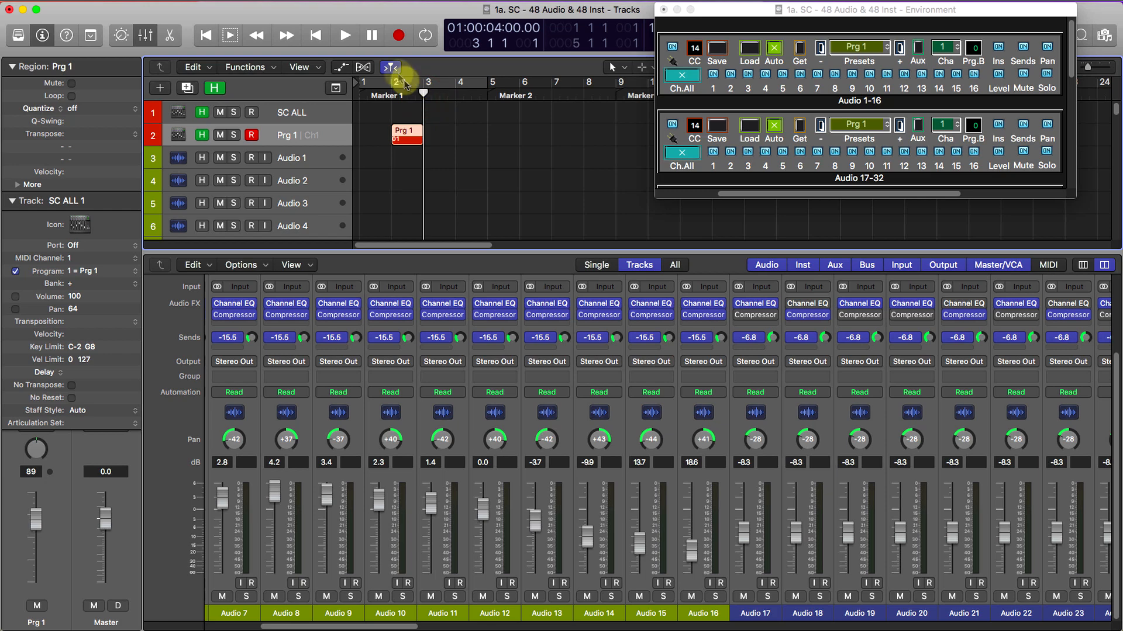
pyautogui.click(371, 35)
pyautogui.click(398, 37)
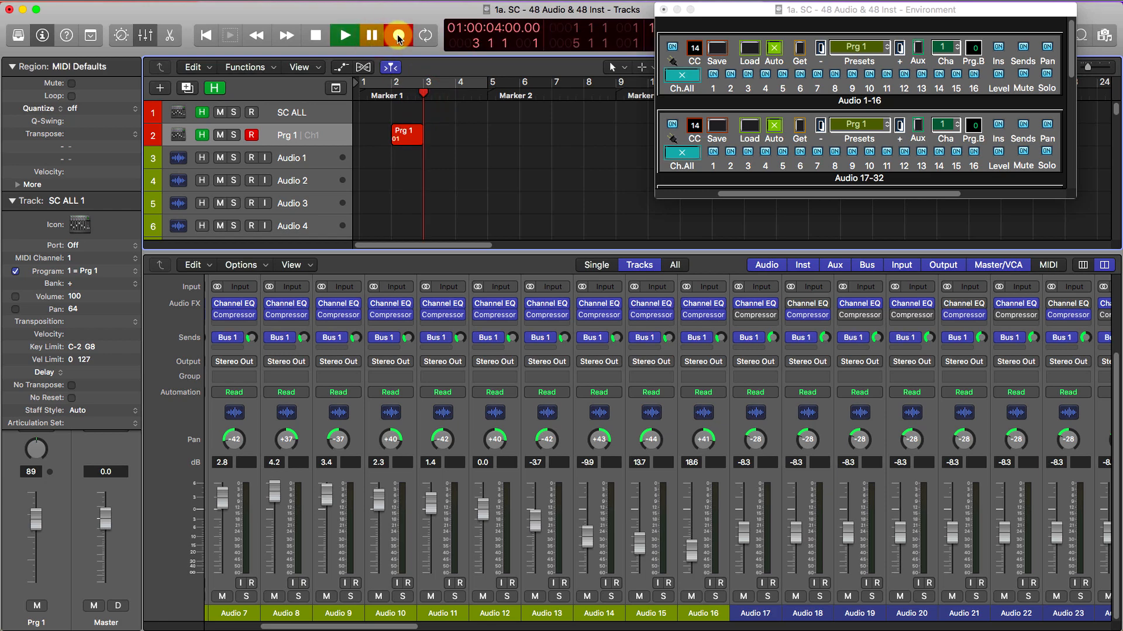
pyautogui.click(92, 272)
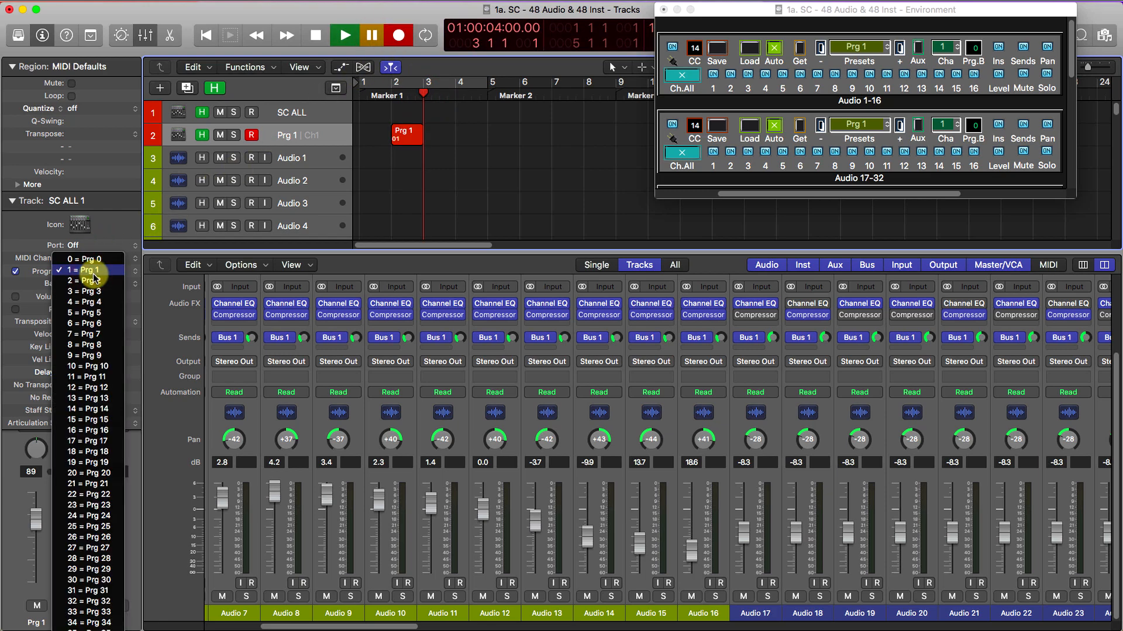
pyautogui.click(91, 281)
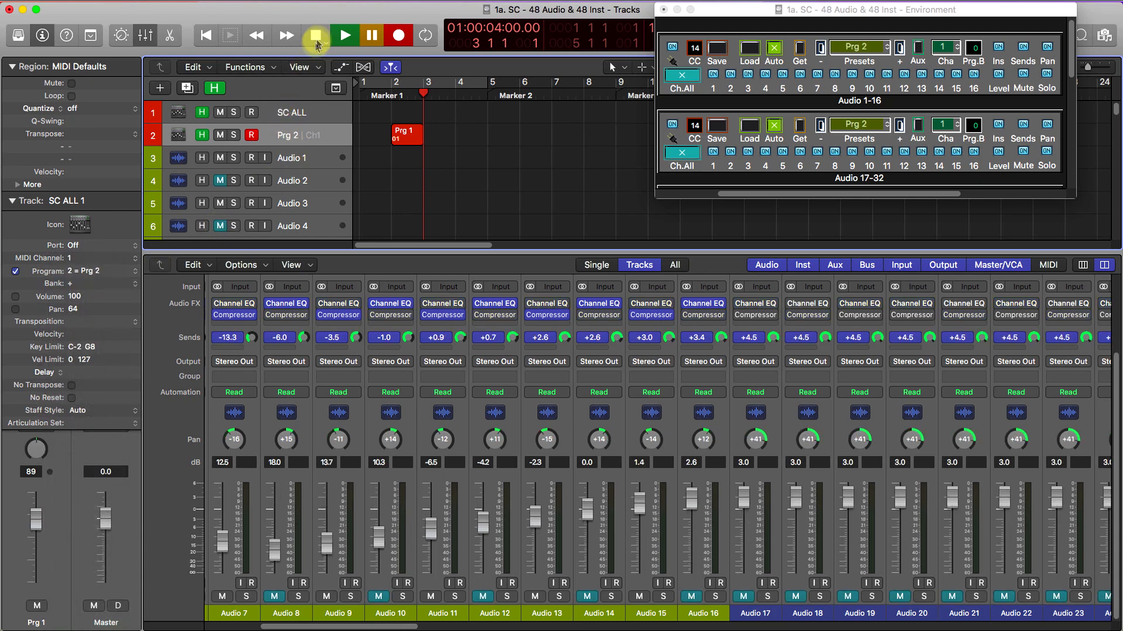
pyautogui.click(315, 36)
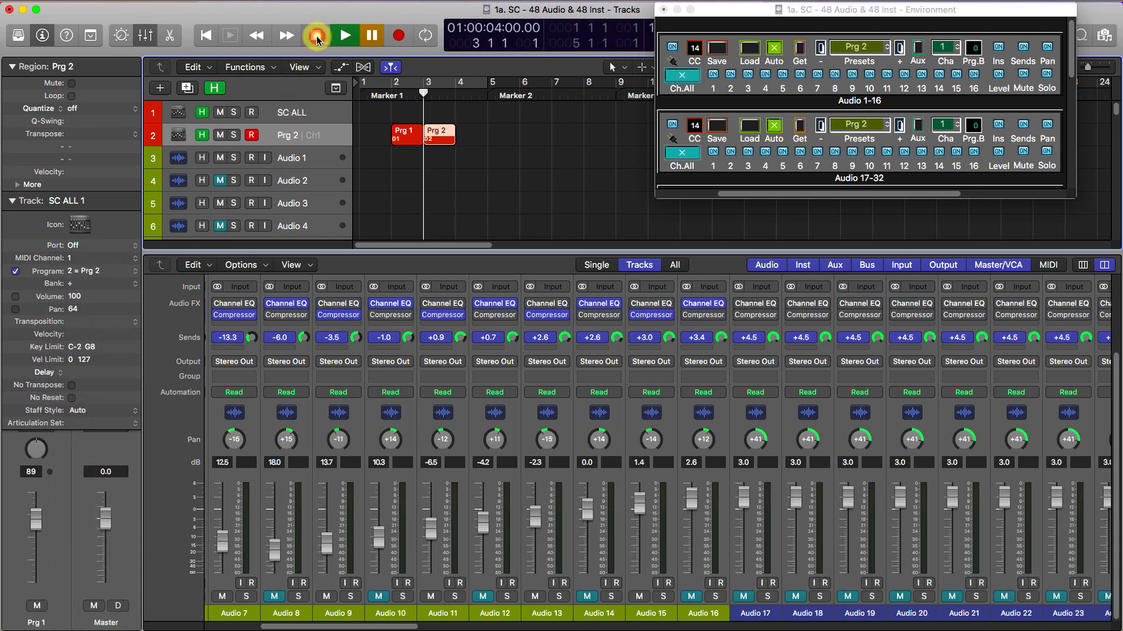
# Record a program change to 0 = Prg 0 on the Channel 1 program track at bar 4 with the transport paused
pyautogui.click(455, 96)
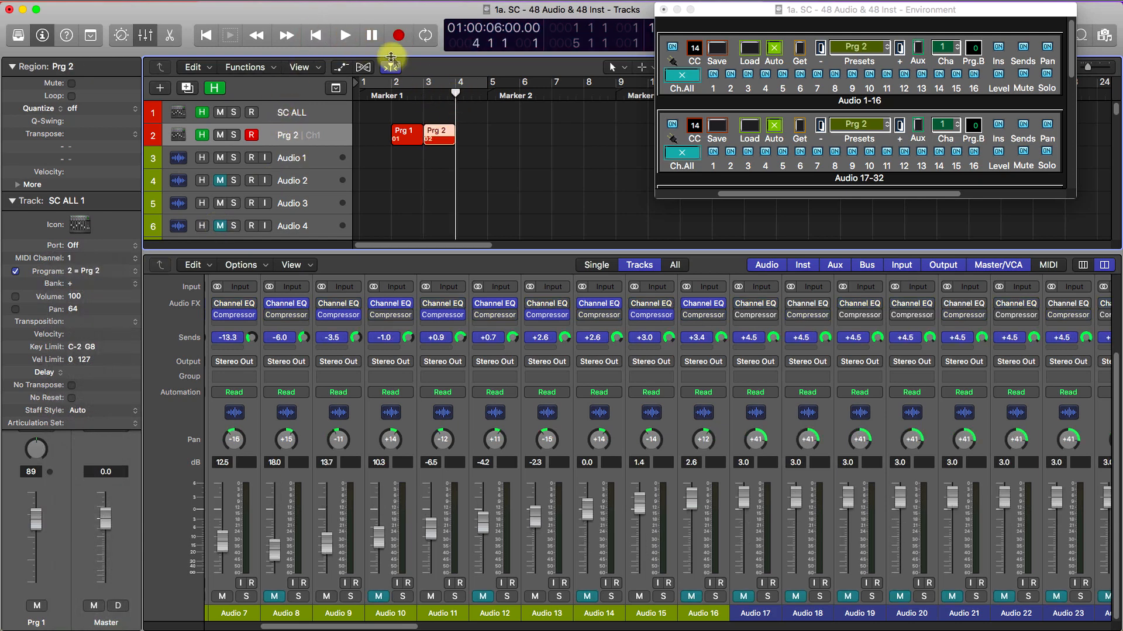
pyautogui.click(398, 36)
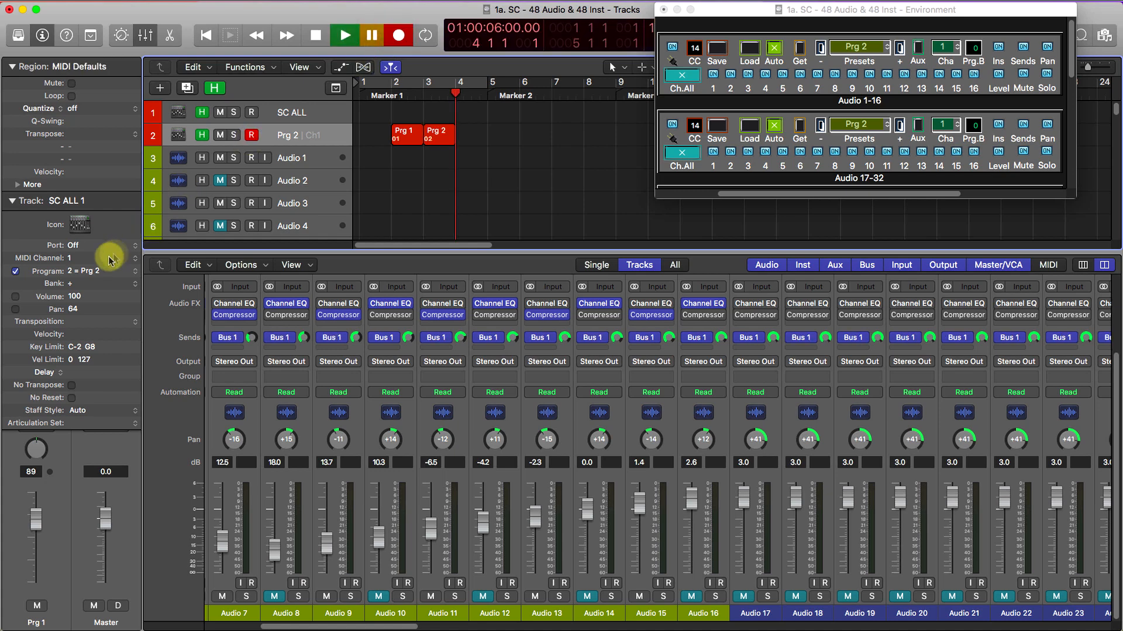
pyautogui.click(97, 276)
pyautogui.click(98, 254)
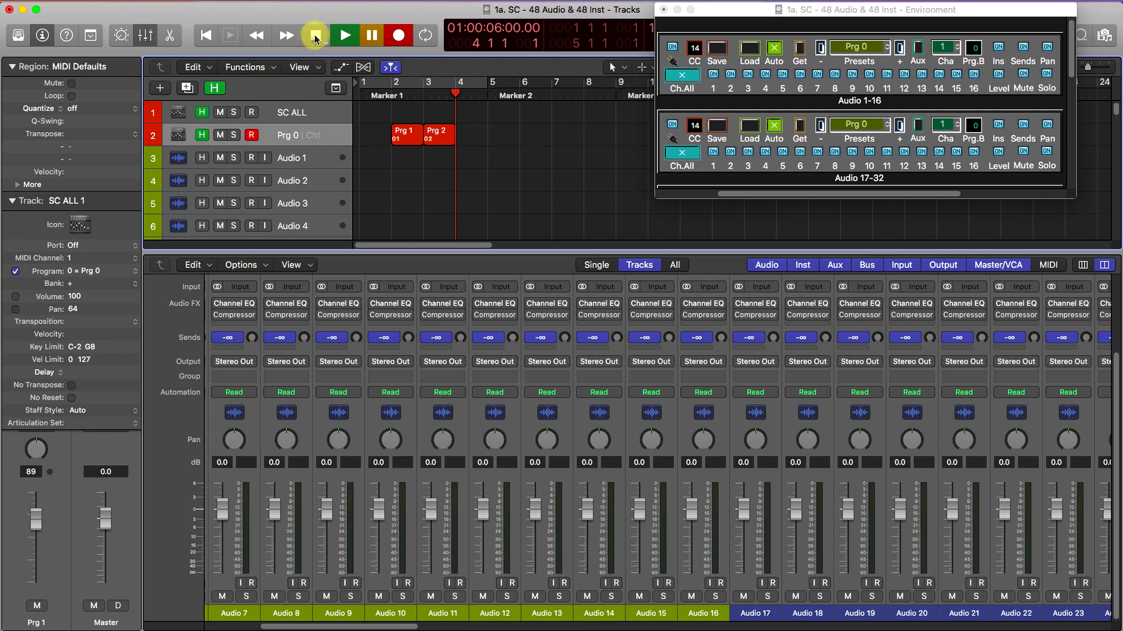
pyautogui.click(316, 35)
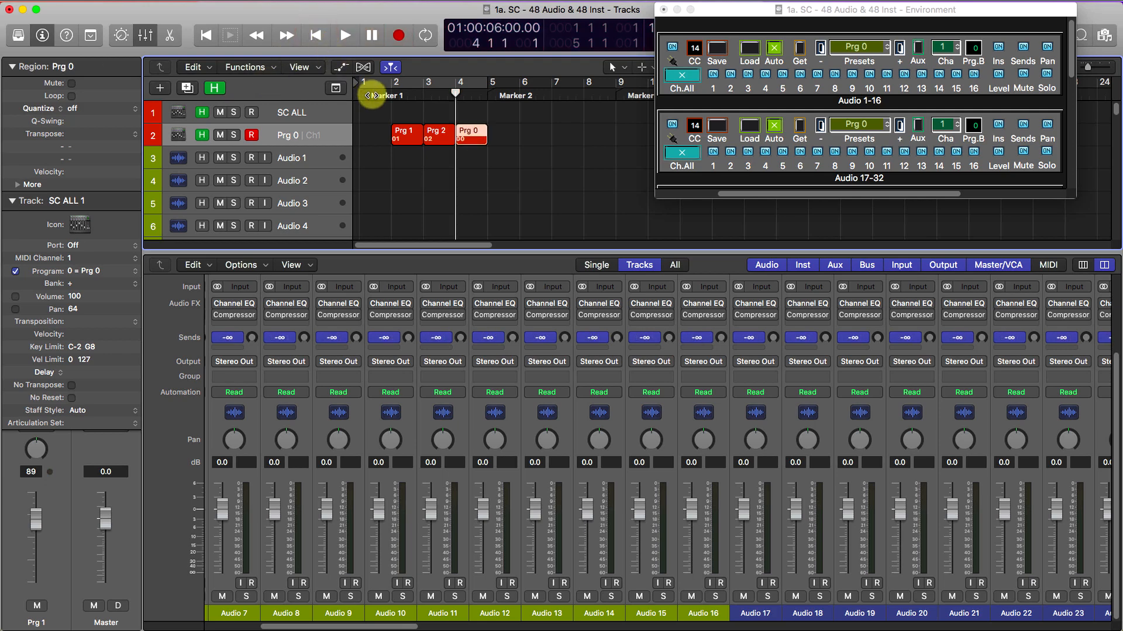
# Move the playhead back to bar 2 and play through the recorded program changes to check the preset switching
pyautogui.click(371, 121)
pyautogui.press(',')
pyautogui.press(',')
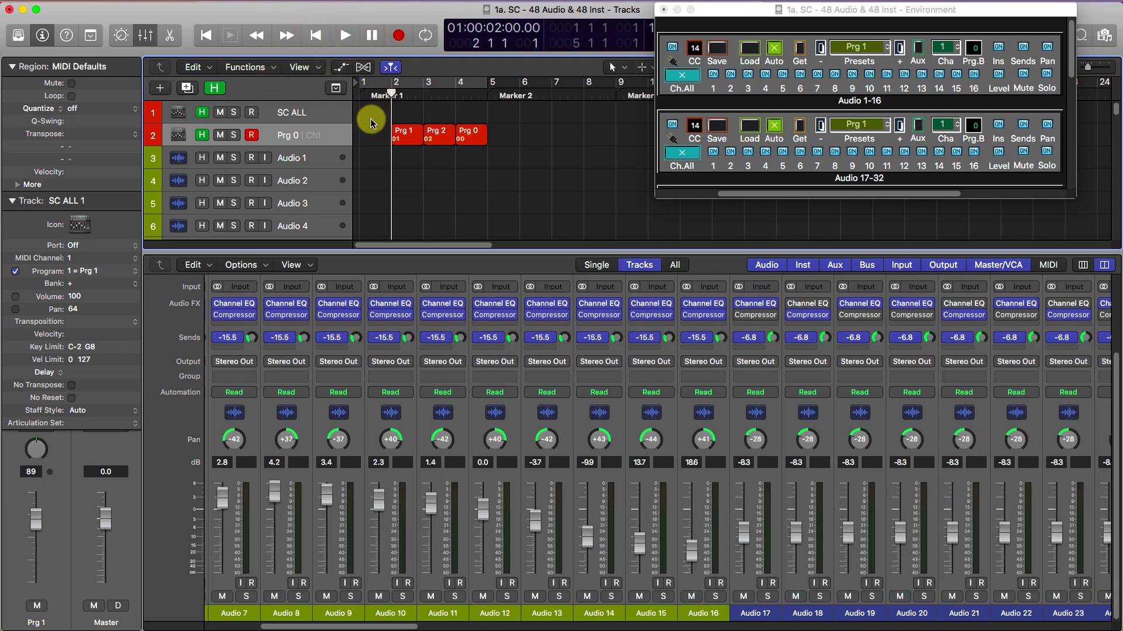
pyautogui.press('space')
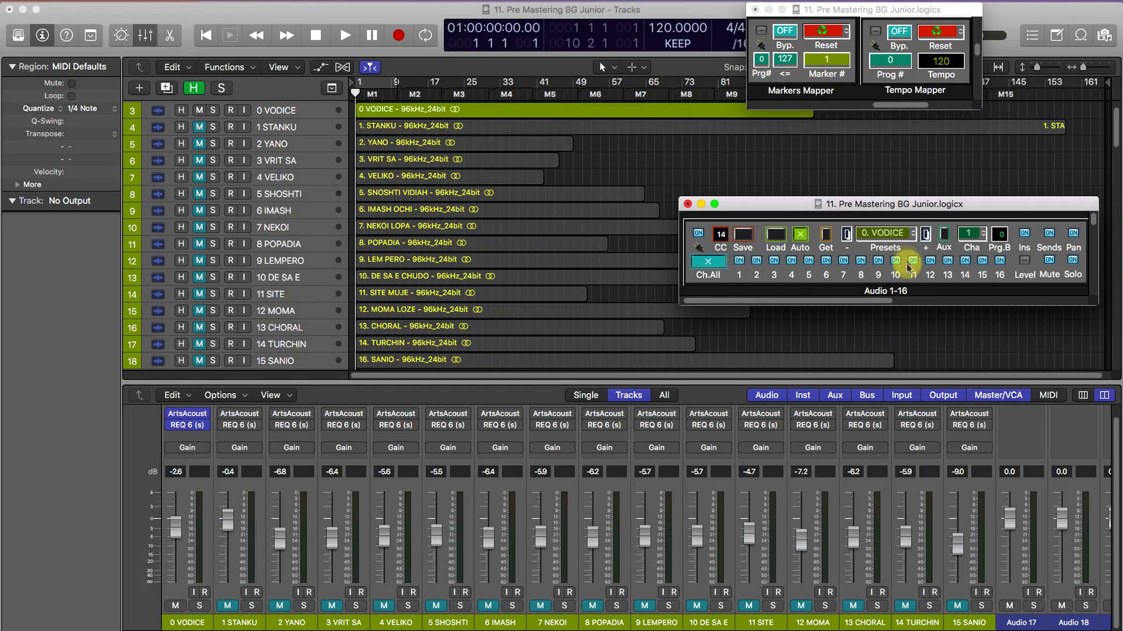
# Rename preset Prg 16 as TEST in the Audio 1-16 console's preset name editor and copy all preset names
pyautogui.click(905, 235)
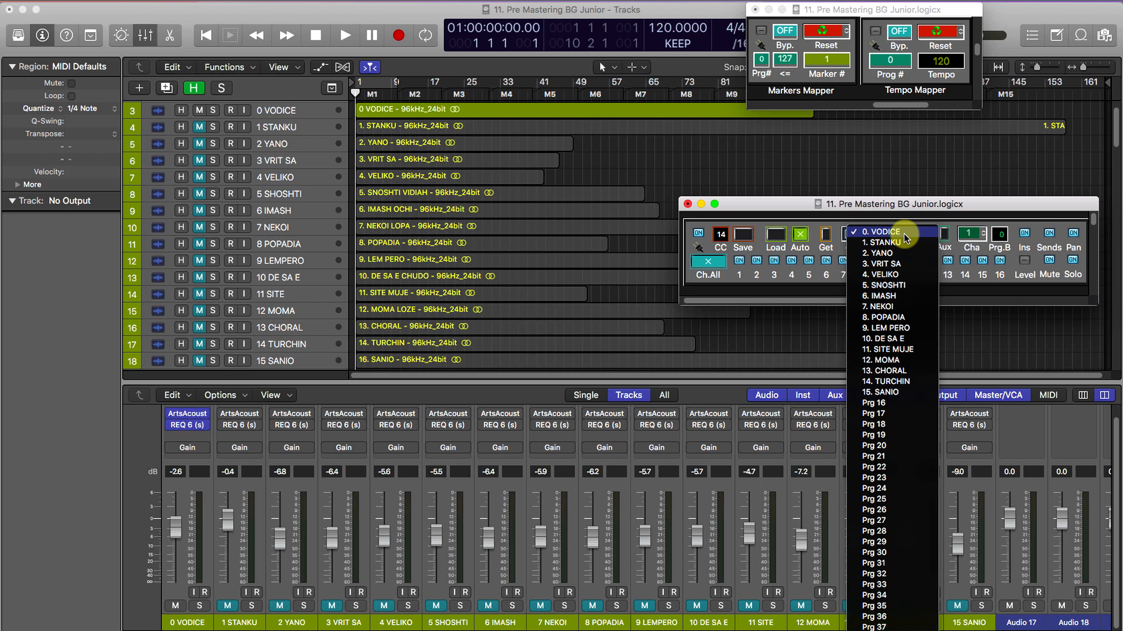
pyautogui.click(904, 235)
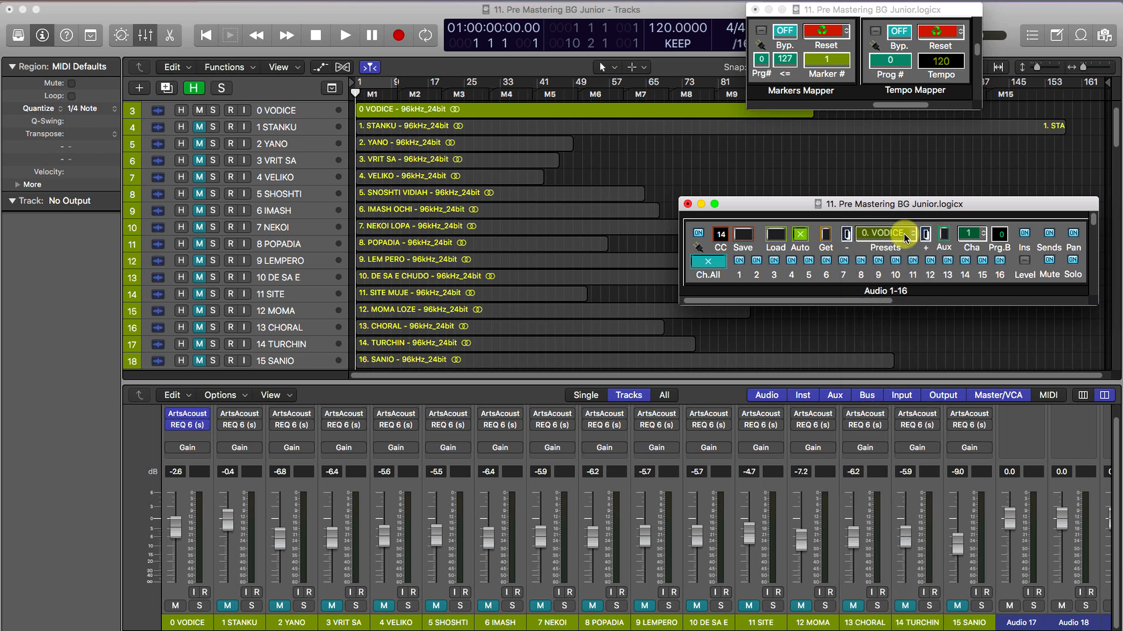
pyautogui.doubleClick(905, 235)
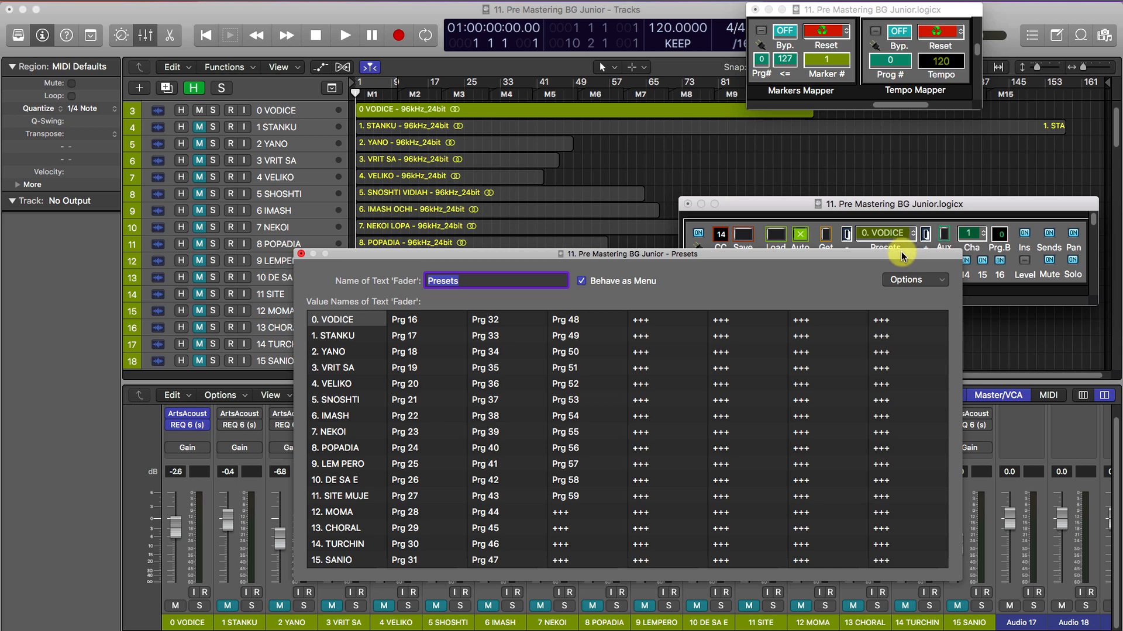
pyautogui.click(413, 320)
pyautogui.write('TEST')
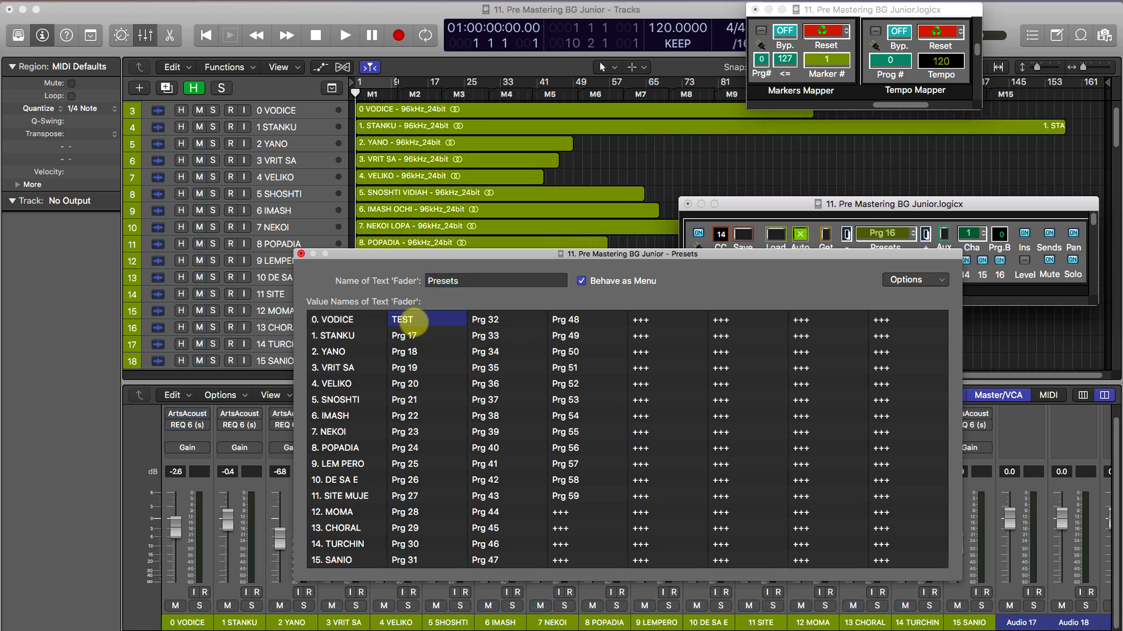
pyautogui.click(912, 280)
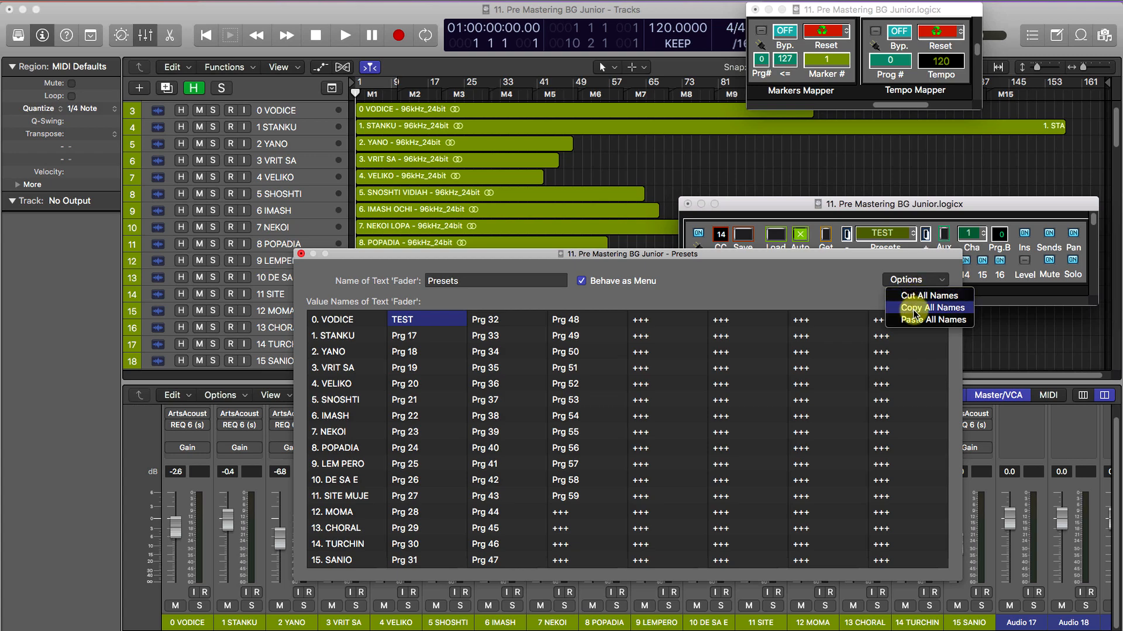
pyautogui.click(914, 310)
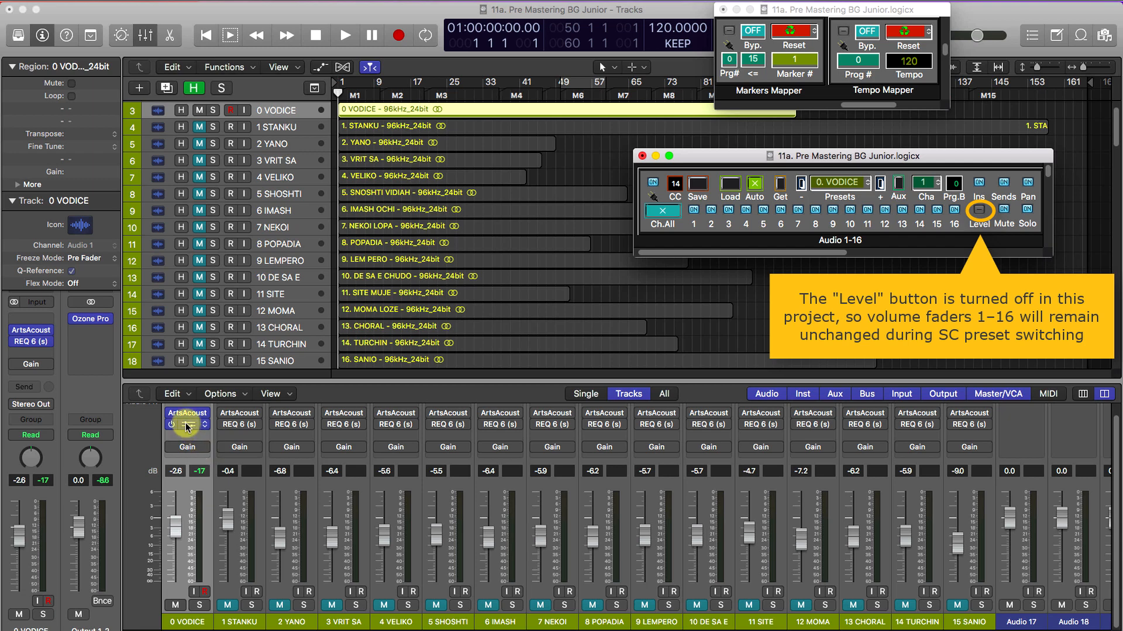
# Examine the insert plug-in settings of the 1 STANKU and 0 VODICE channels, including ArtsAcoustic Reverb, and close the plug-in window
pyautogui.click(235, 494)
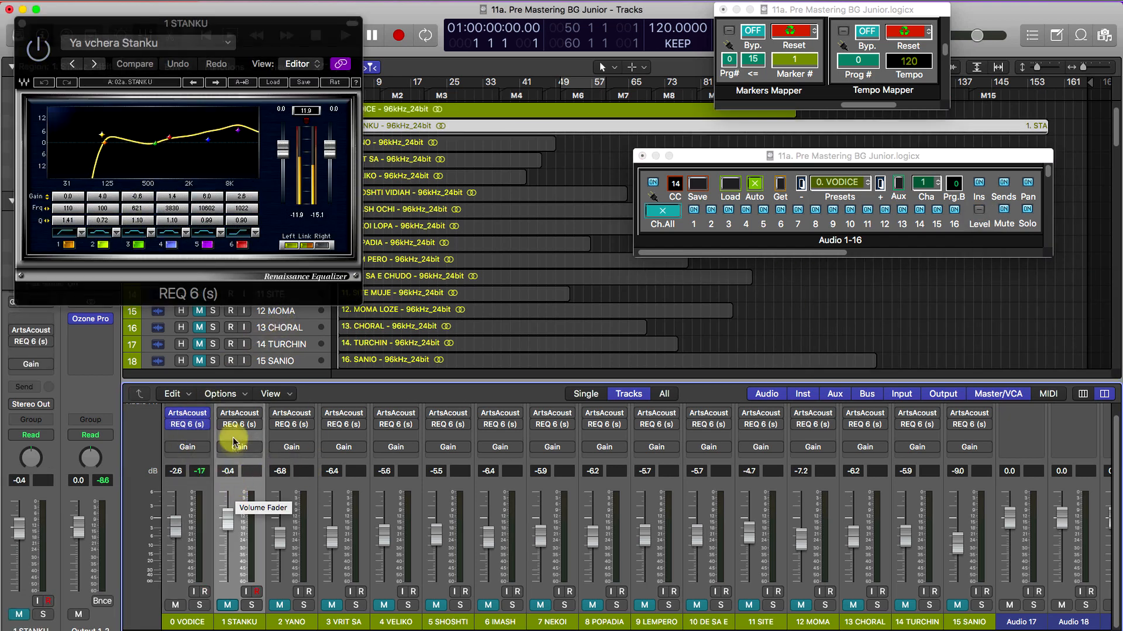
pyautogui.click(238, 414)
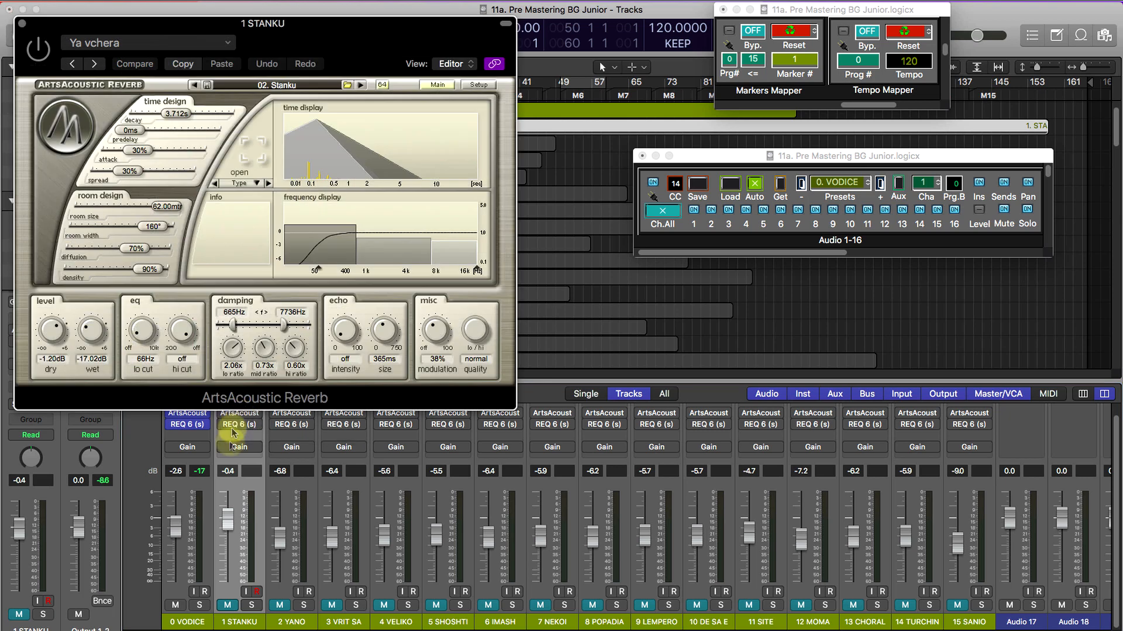
pyautogui.click(184, 491)
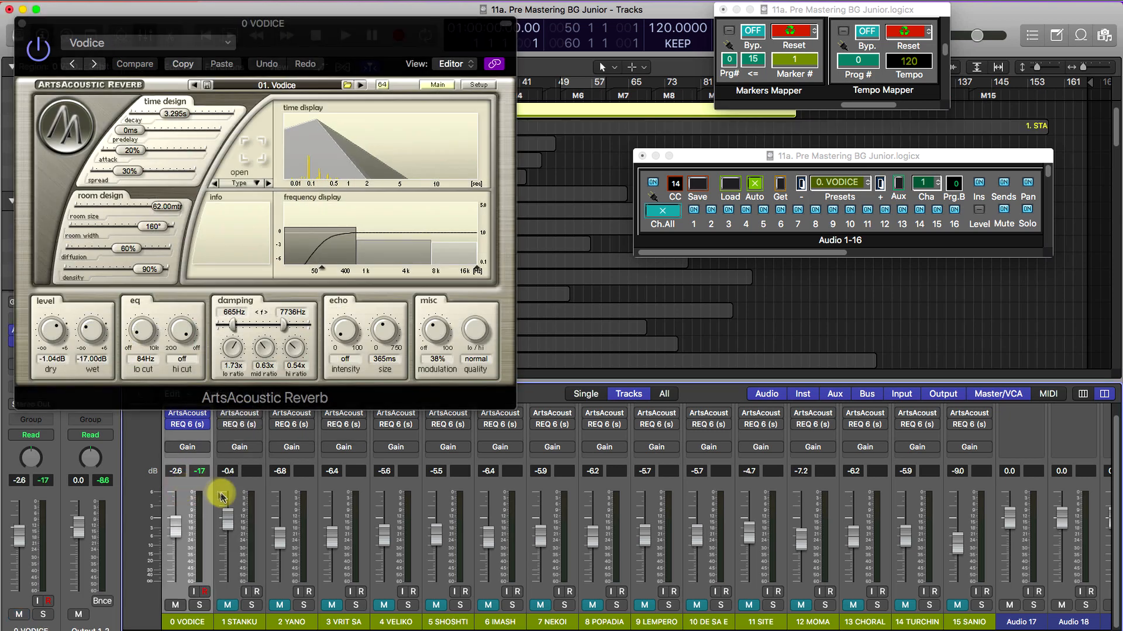
pyautogui.click(22, 25)
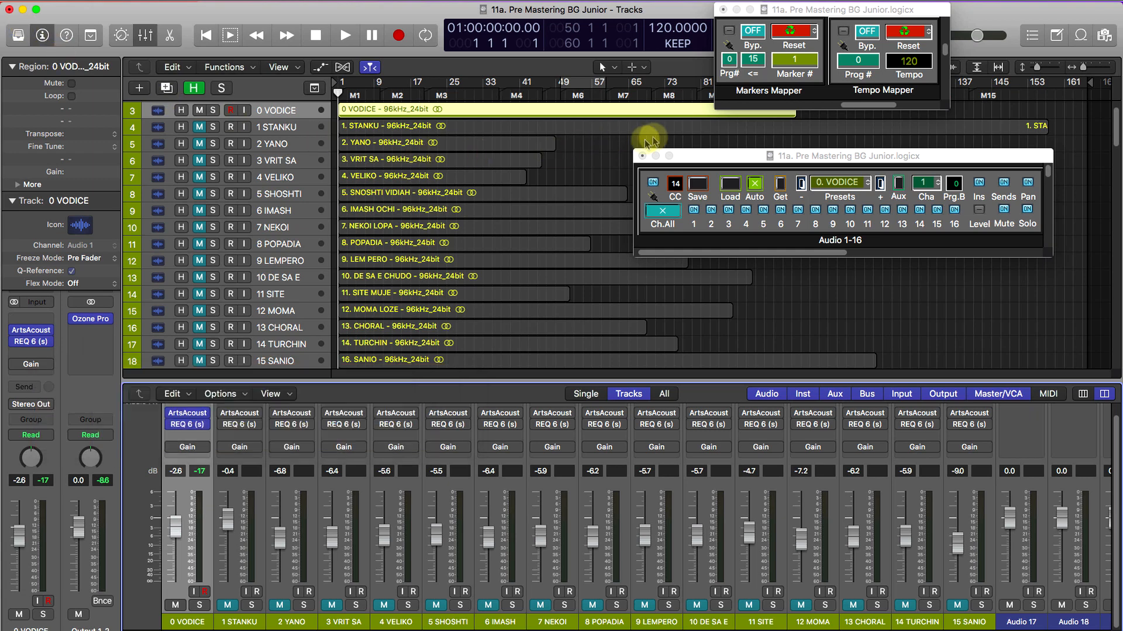
# Recall preset 5. SNOSHTI from the Audio 1-16 console, and return to preset 0. VODICE
pyautogui.click(851, 182)
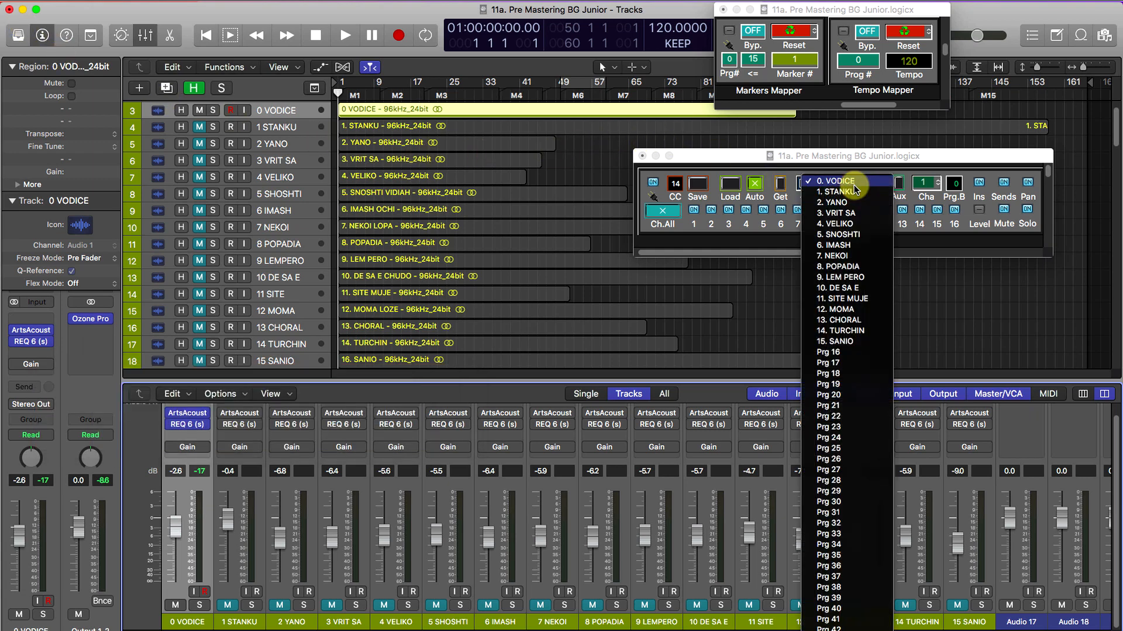
pyautogui.click(850, 235)
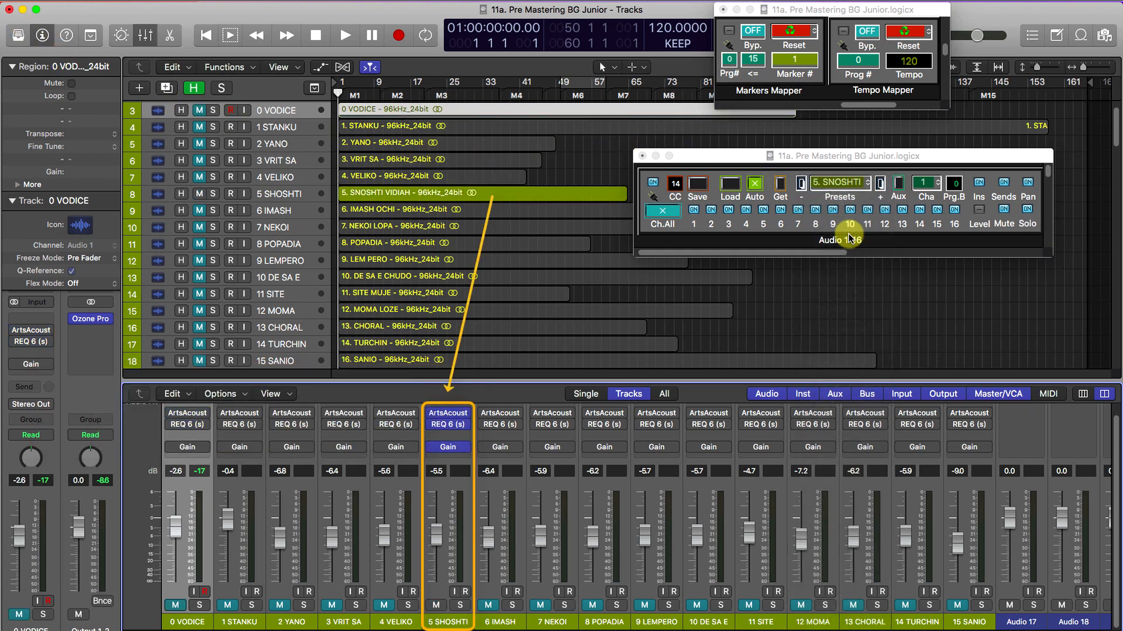
pyautogui.click(838, 183)
pyautogui.click(832, 150)
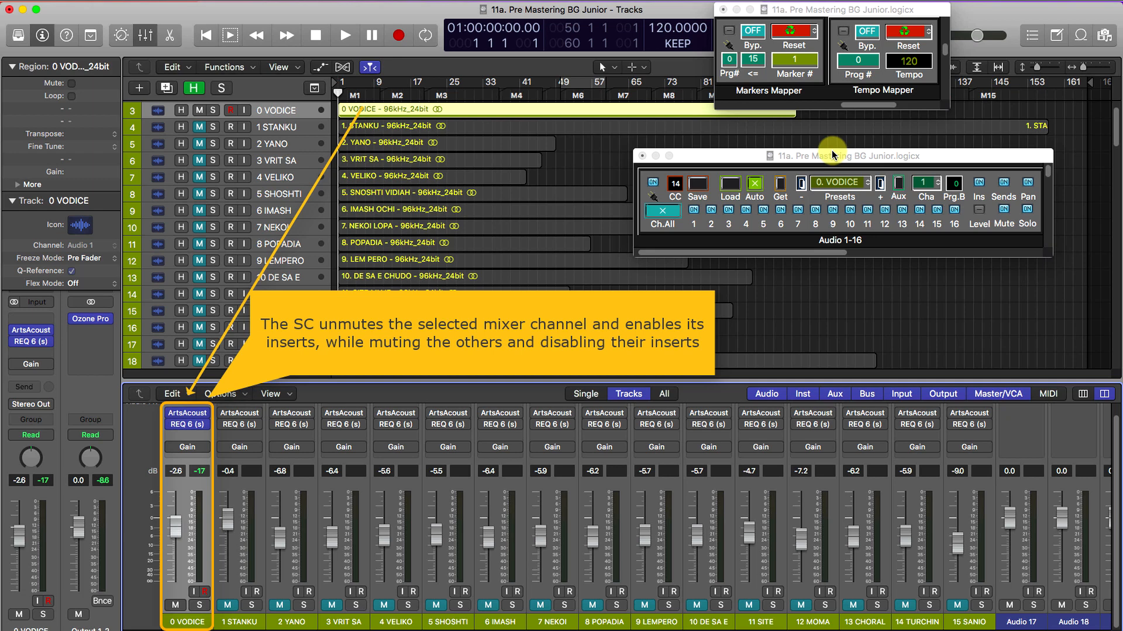
# Play the project and switch the Audio 1-16 console to preset 9. LEM PERO and on to 11. SITE MUJE during playback
pyautogui.press('space')
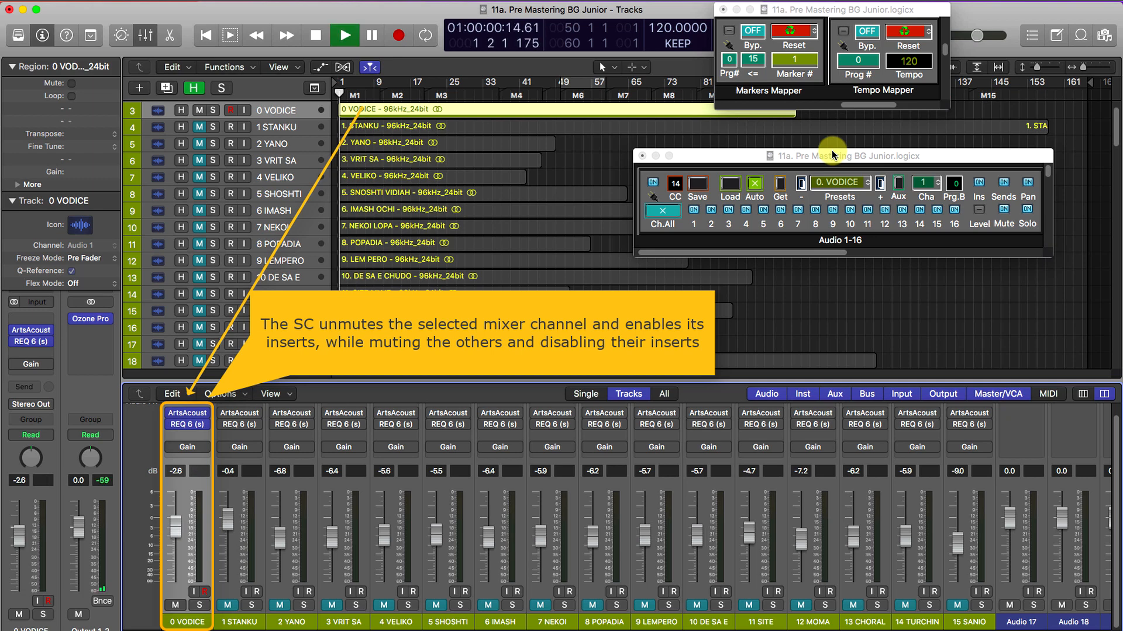
pyautogui.click(833, 155)
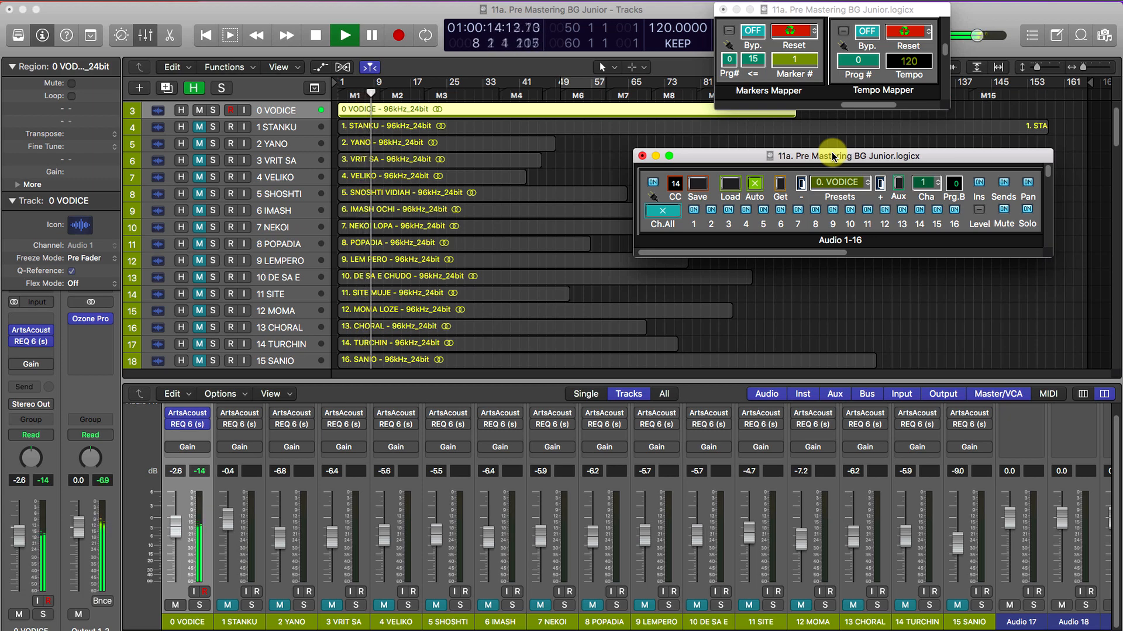
pyautogui.click(840, 182)
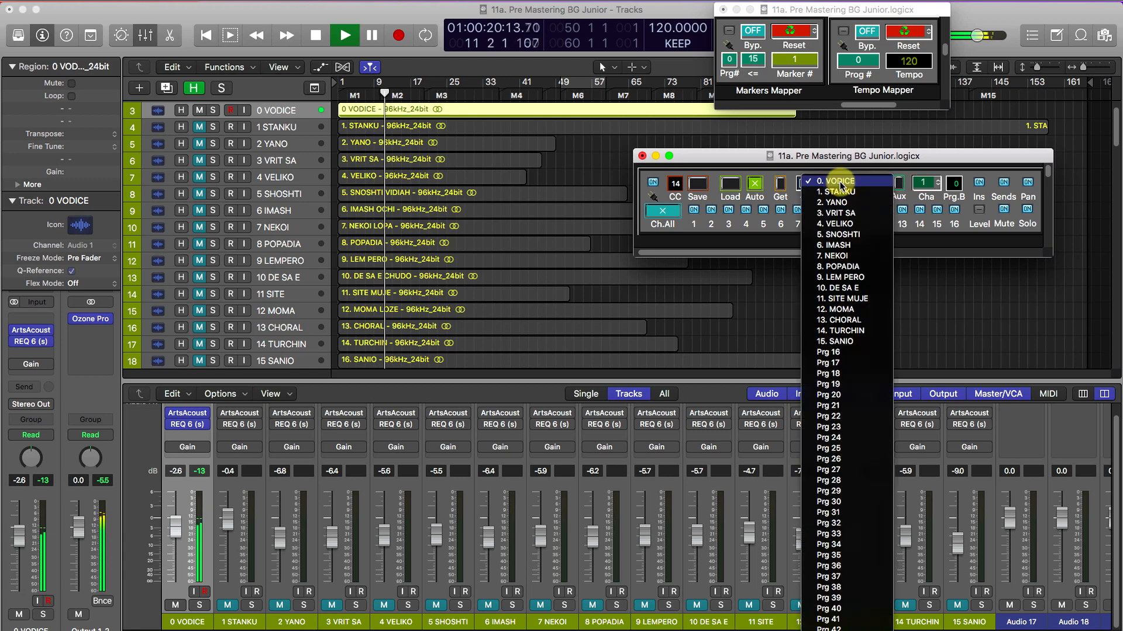
pyautogui.click(837, 278)
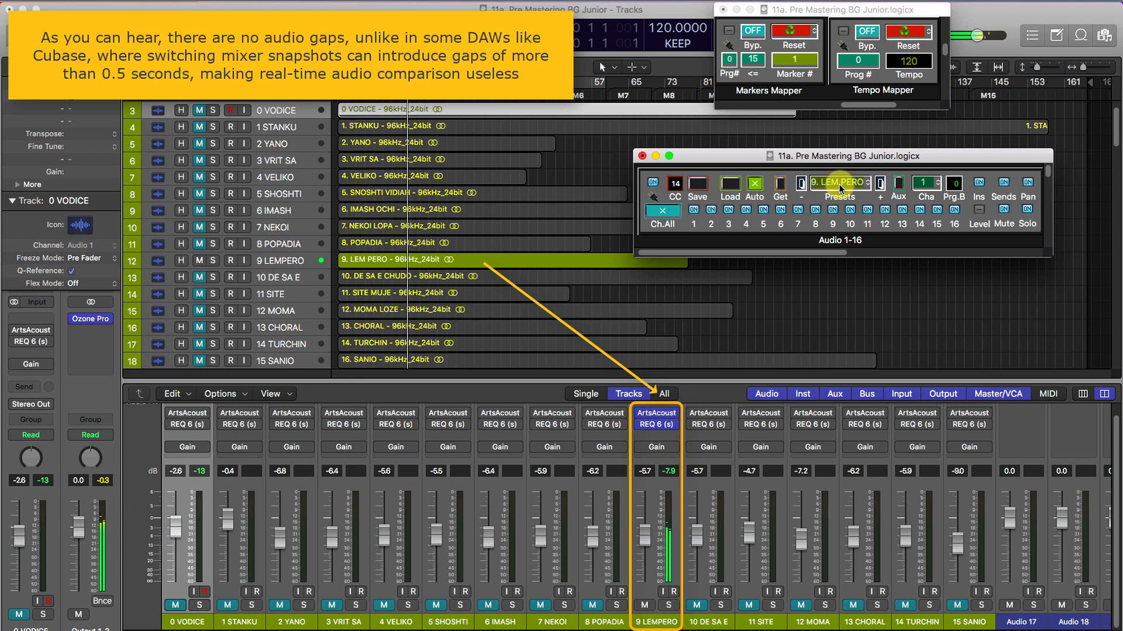
pyautogui.click(838, 184)
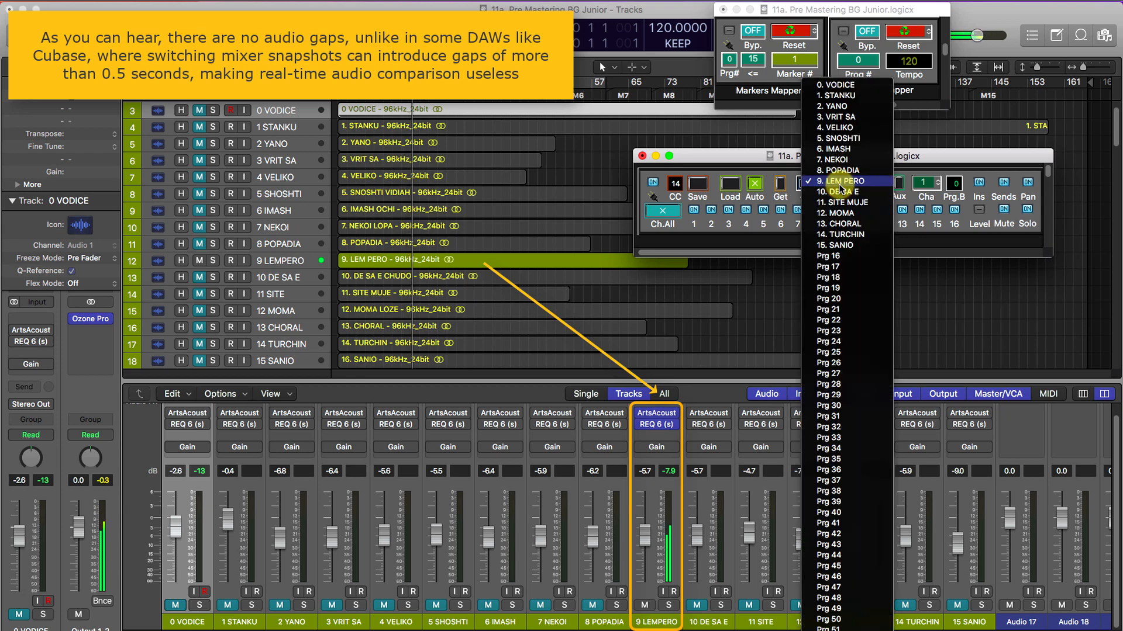
pyautogui.click(843, 203)
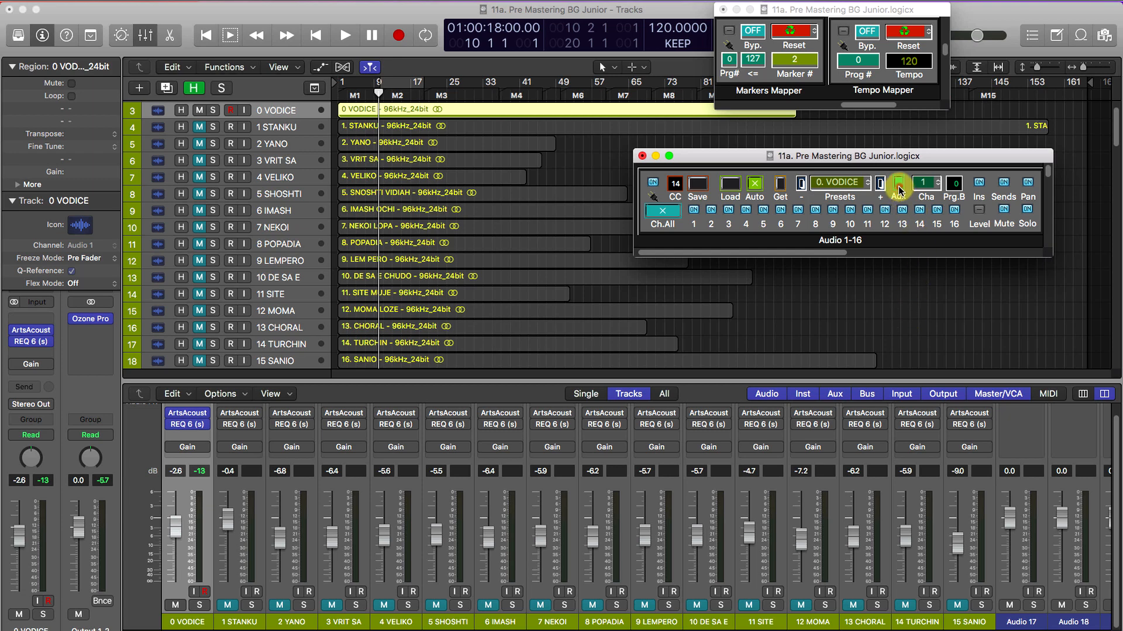
# Turn on the Markers Mapper and assign program 15 to marker 5
pyautogui.click(729, 32)
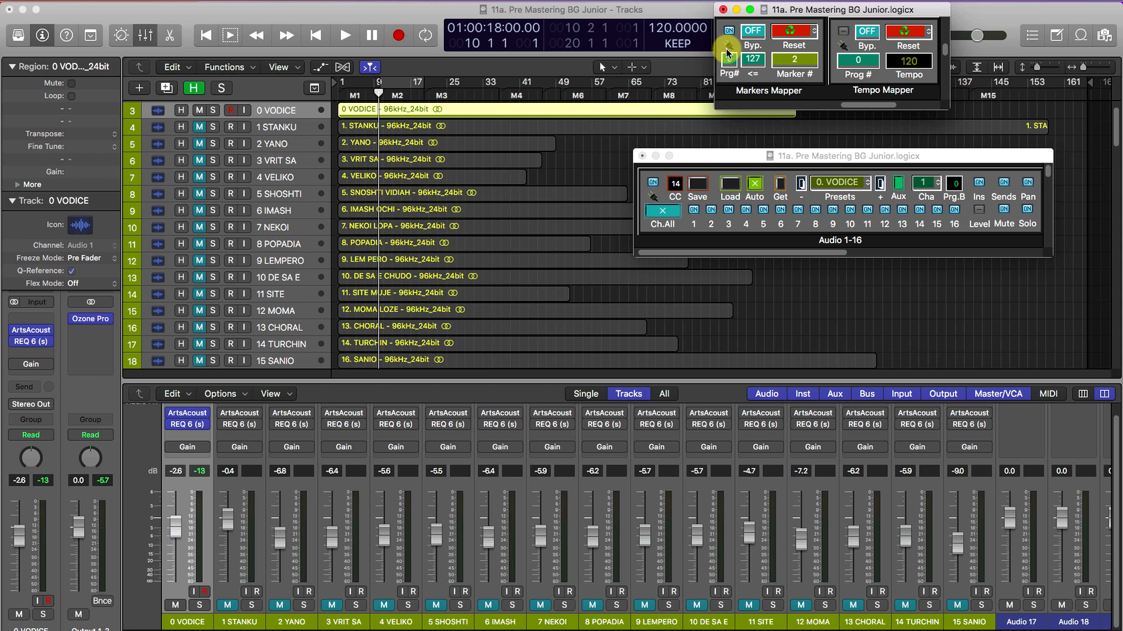
pyautogui.moveTo(729, 60); pyautogui.dragTo(730, 59)
pyautogui.click(795, 67)
pyautogui.click(729, 59)
pyautogui.click(805, 62)
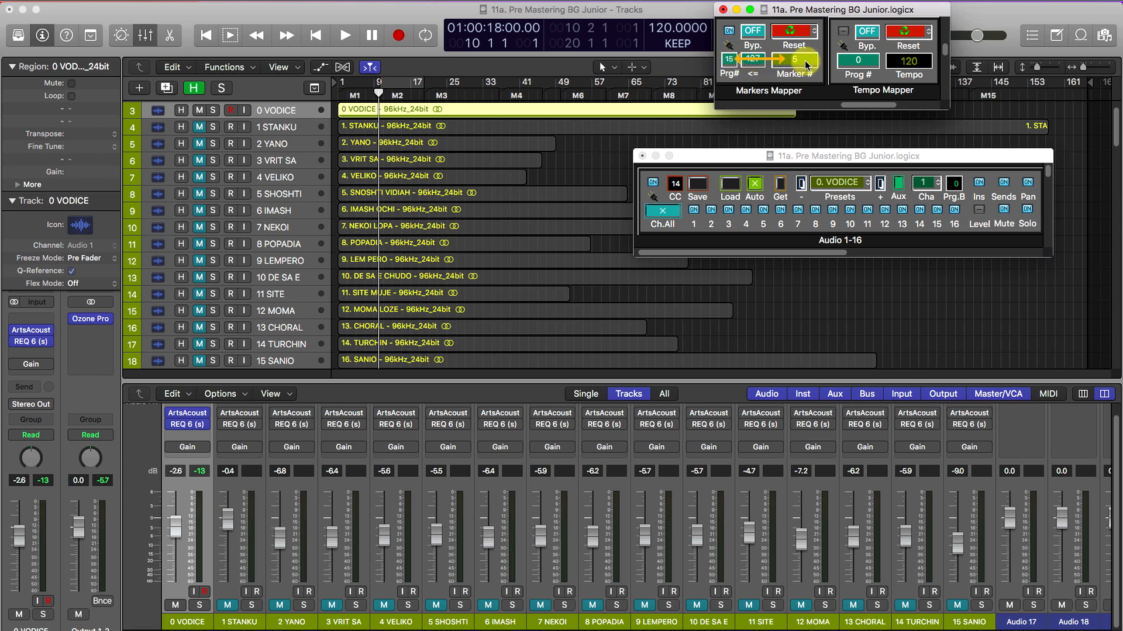
# Recall preset 9. LEM PERO from the Audio 1-16 console and play from its mapped marker 2
pyautogui.click(843, 182)
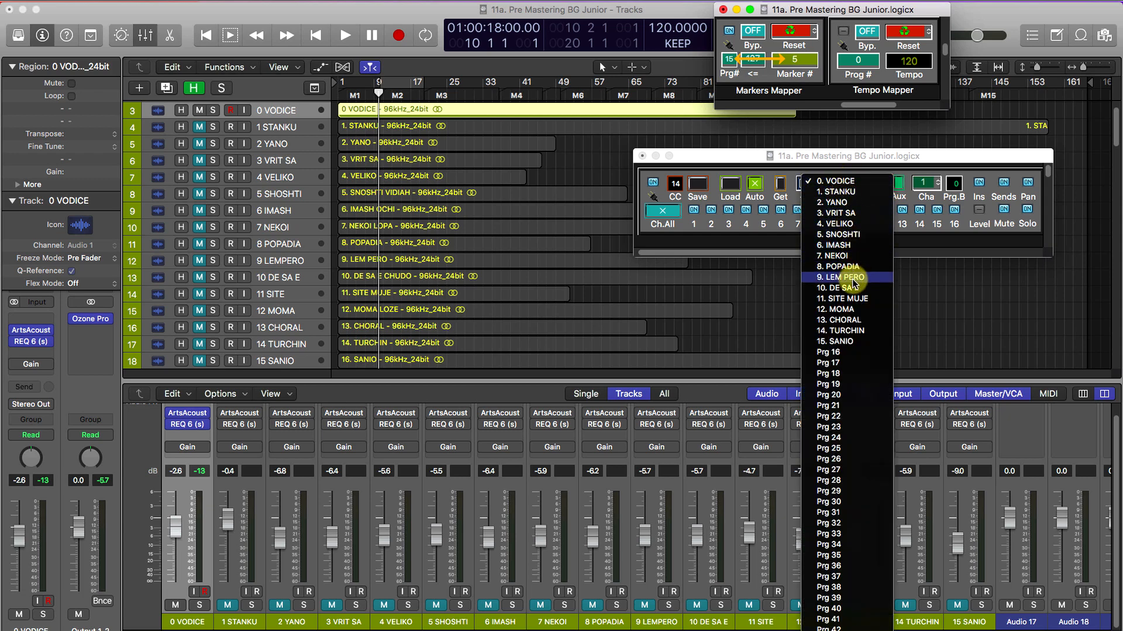
pyautogui.click(851, 278)
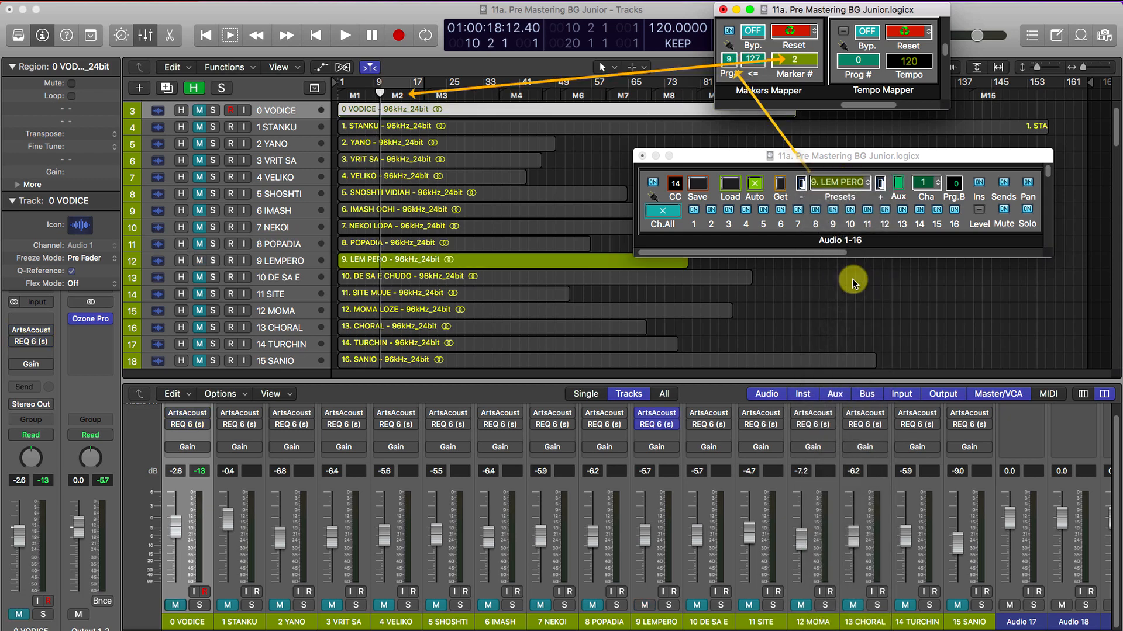
pyautogui.press('space')
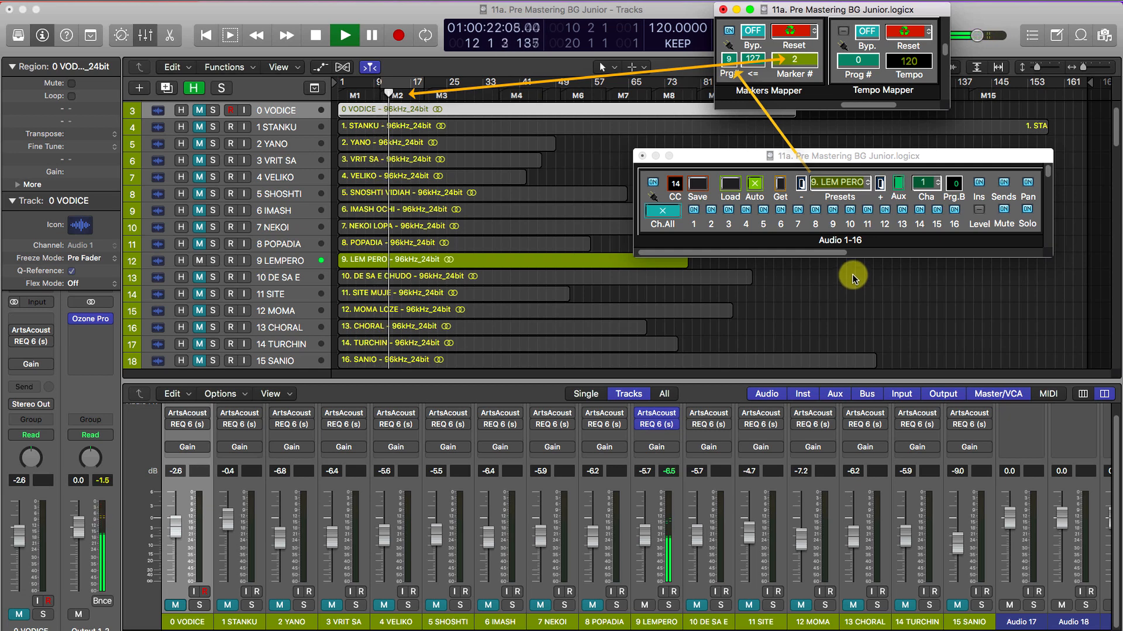
# During playback, recall preset 11. SITE MUJE and then preset 4. VELIKO from the Audio 1-16 console to compare songs
pyautogui.click(846, 185)
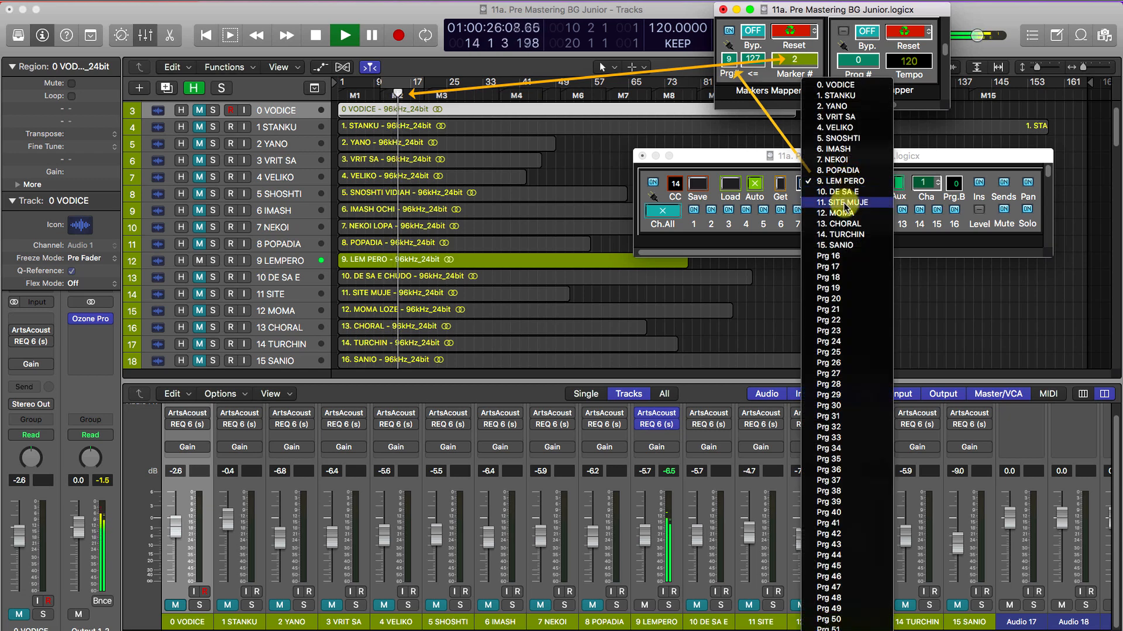
pyautogui.click(846, 203)
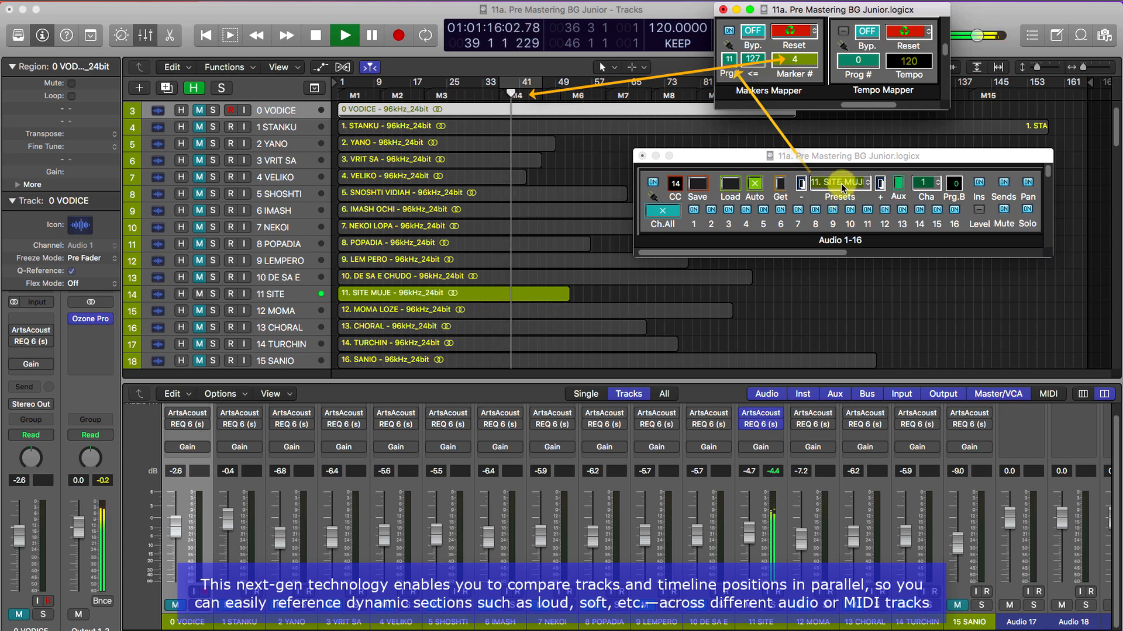
pyautogui.click(840, 184)
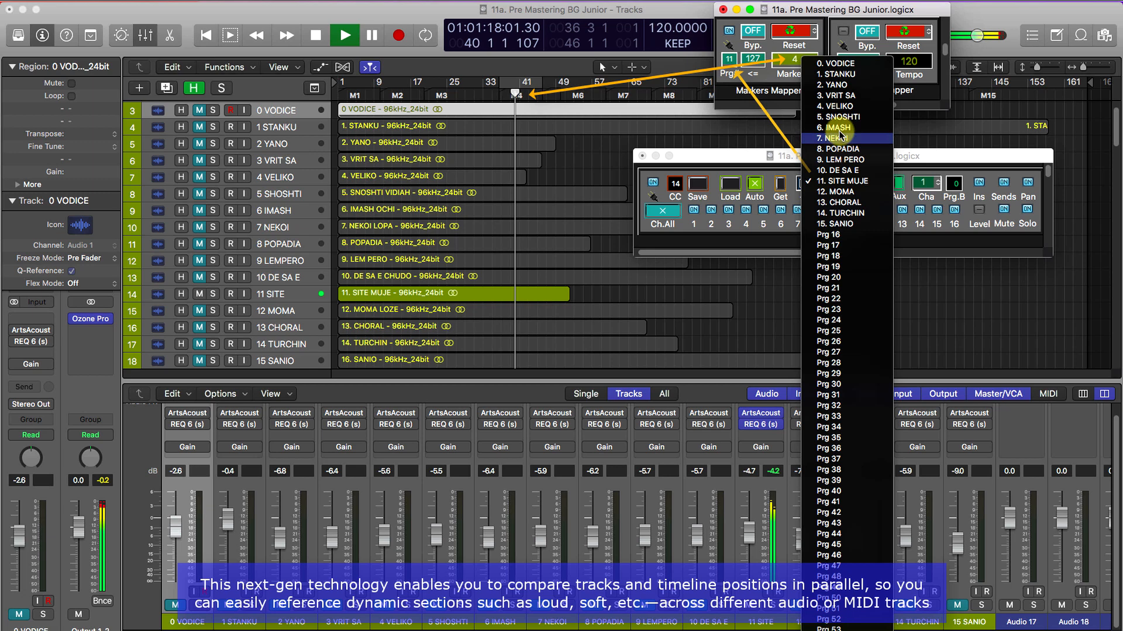
pyautogui.click(840, 107)
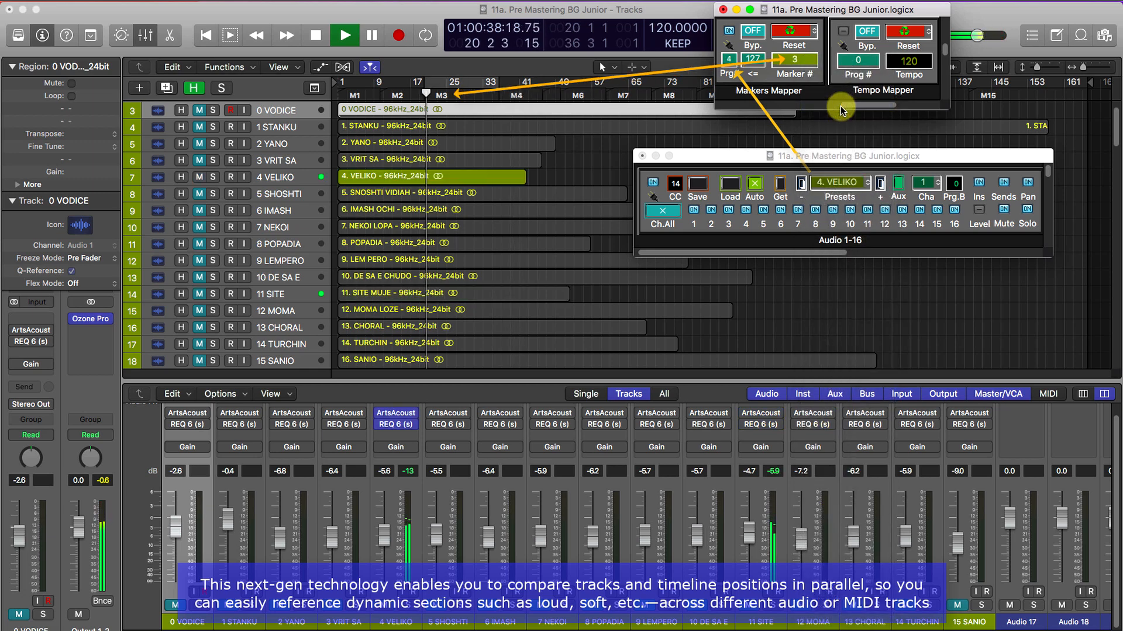
# Switch the Audio 1-16 console to preset 1. STANKU and then to 15. SANIO during playback
pyautogui.click(841, 184)
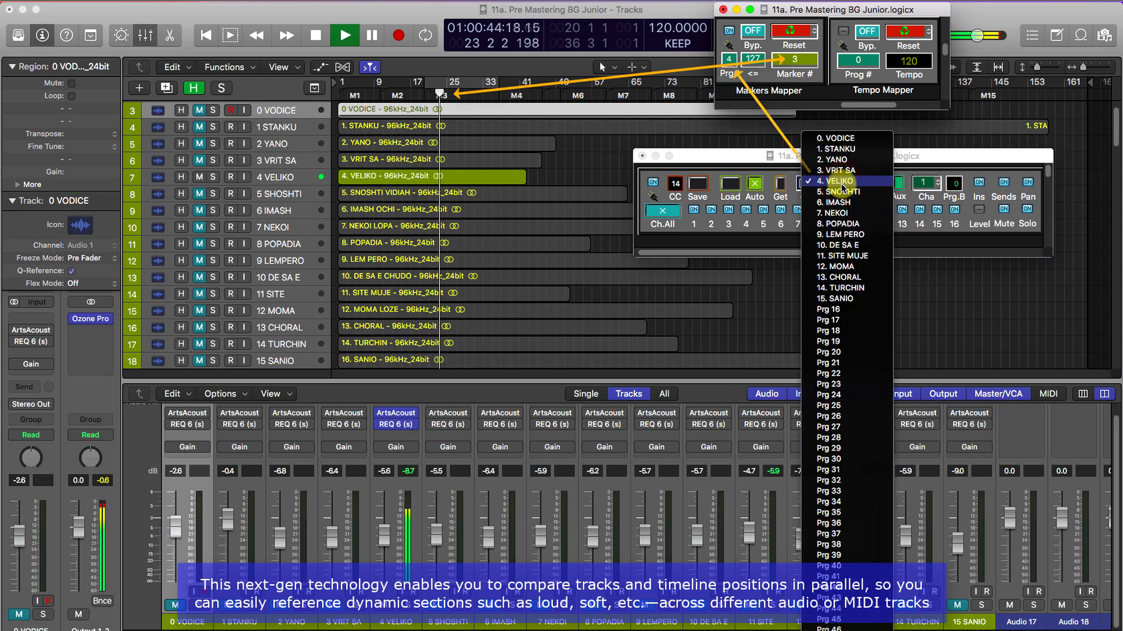
pyautogui.click(841, 153)
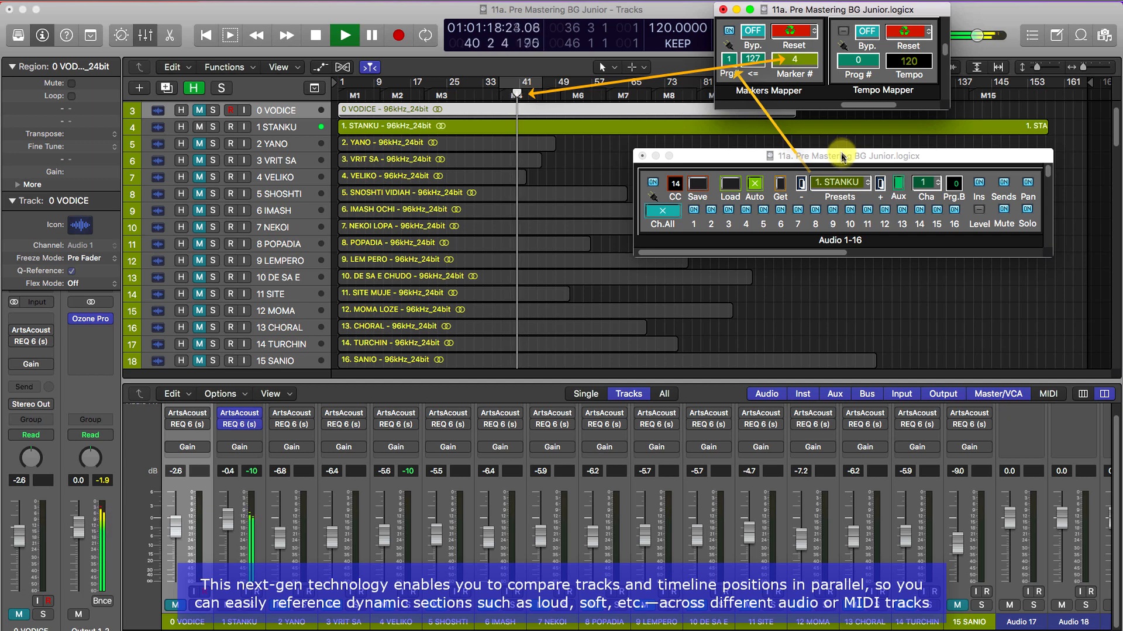
pyautogui.click(844, 185)
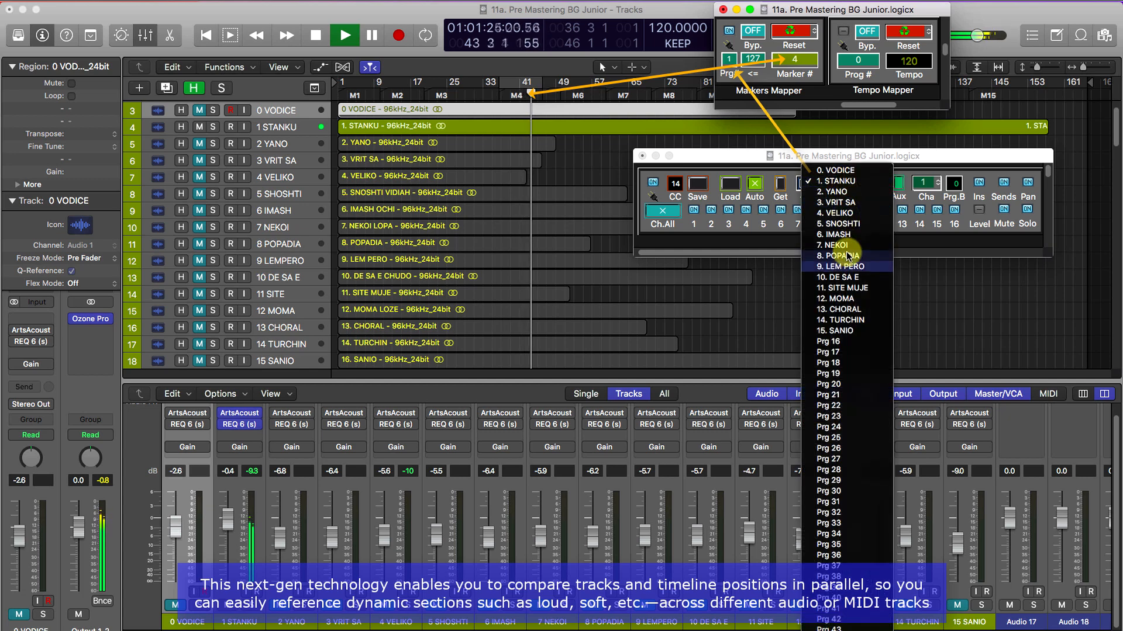
pyautogui.click(845, 331)
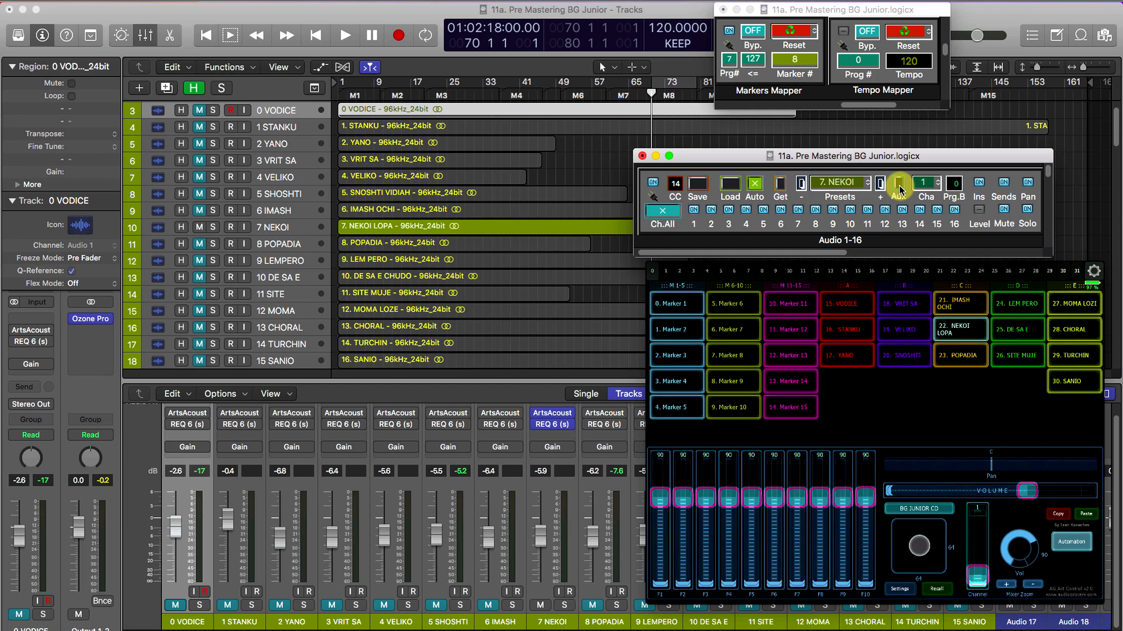
# Set the Audio 1-16 console's Prg.B value to 15 and reset the Markers Mapper's map
pyautogui.moveTo(959, 185); pyautogui.dragTo(961, 180)
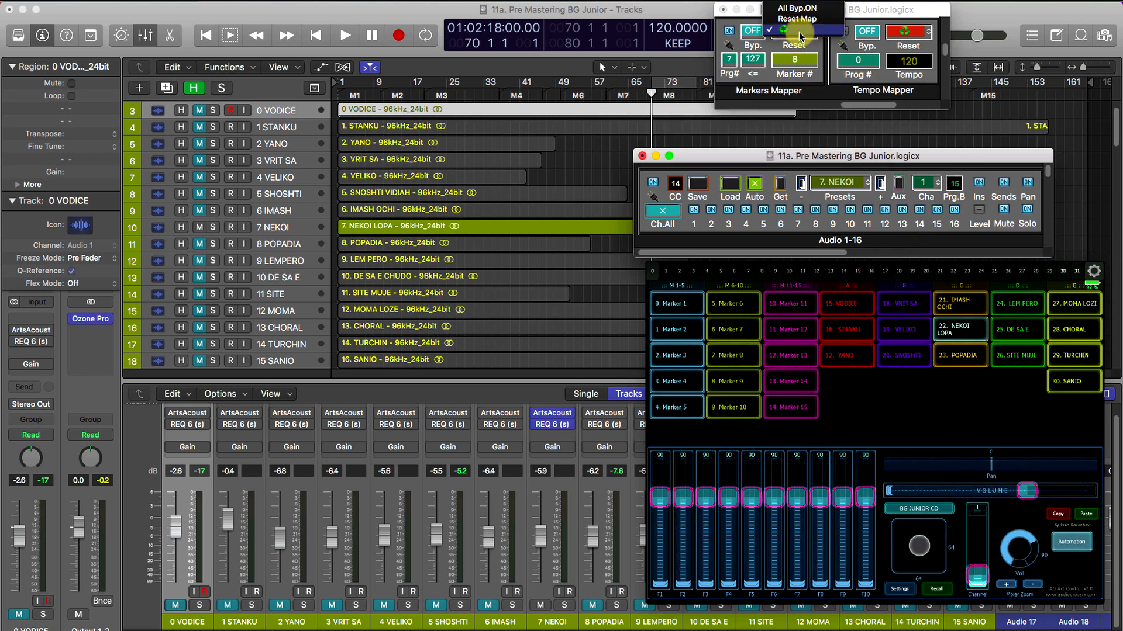
pyautogui.click(799, 30)
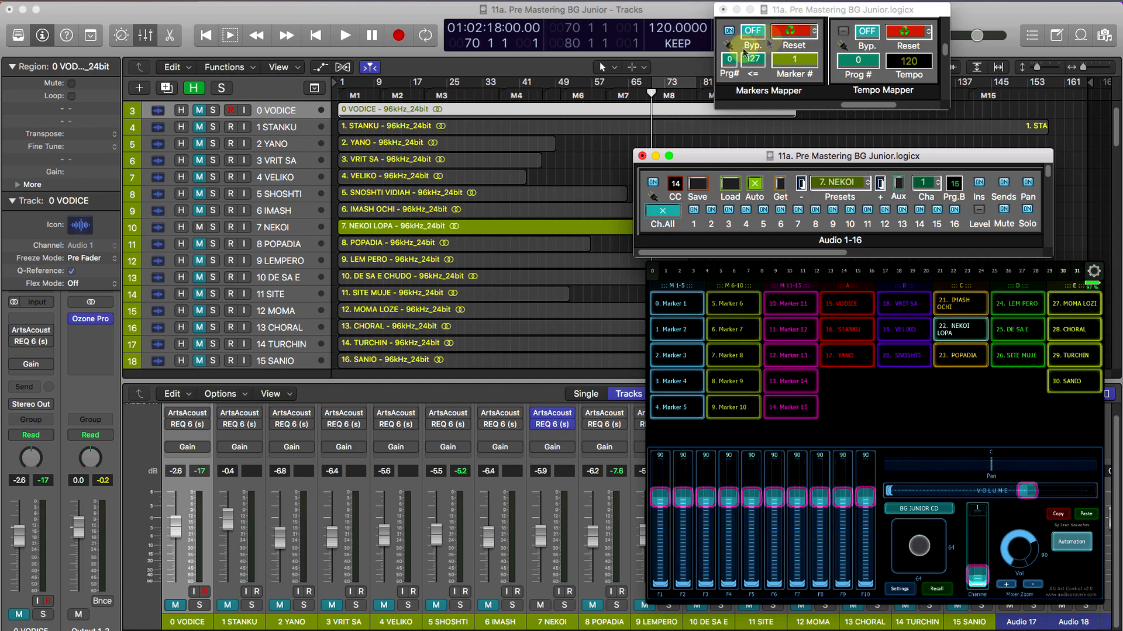
# Limit the Markers Mapper's program range to 0 through 14
pyautogui.click(729, 59)
pyautogui.click(731, 69)
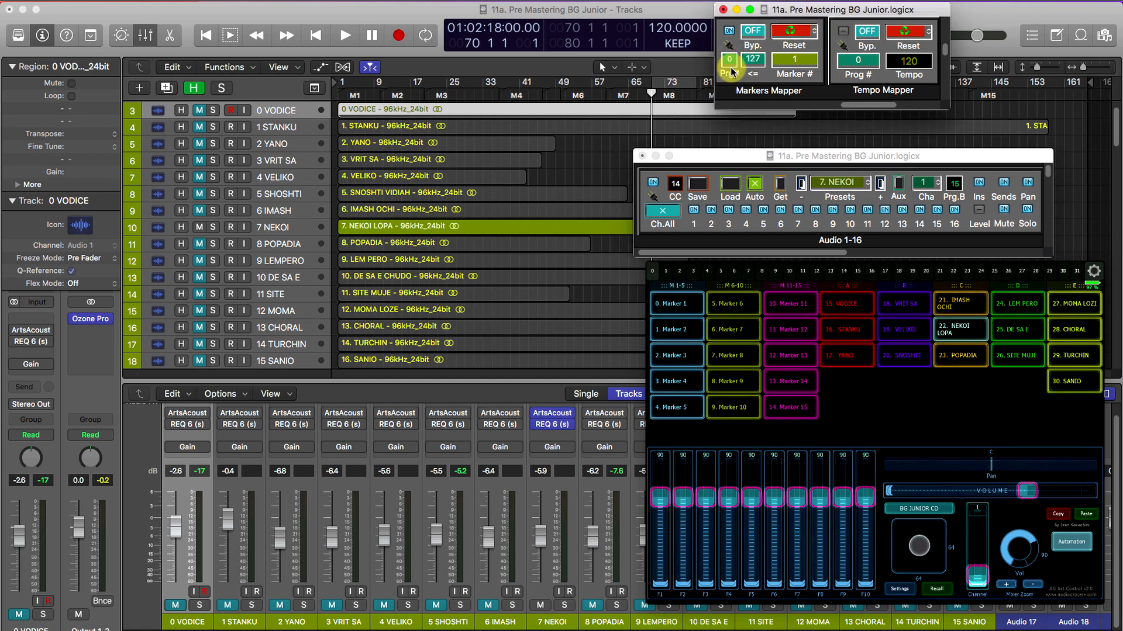
pyautogui.moveTo(752, 61); pyautogui.dragTo(731, 212)
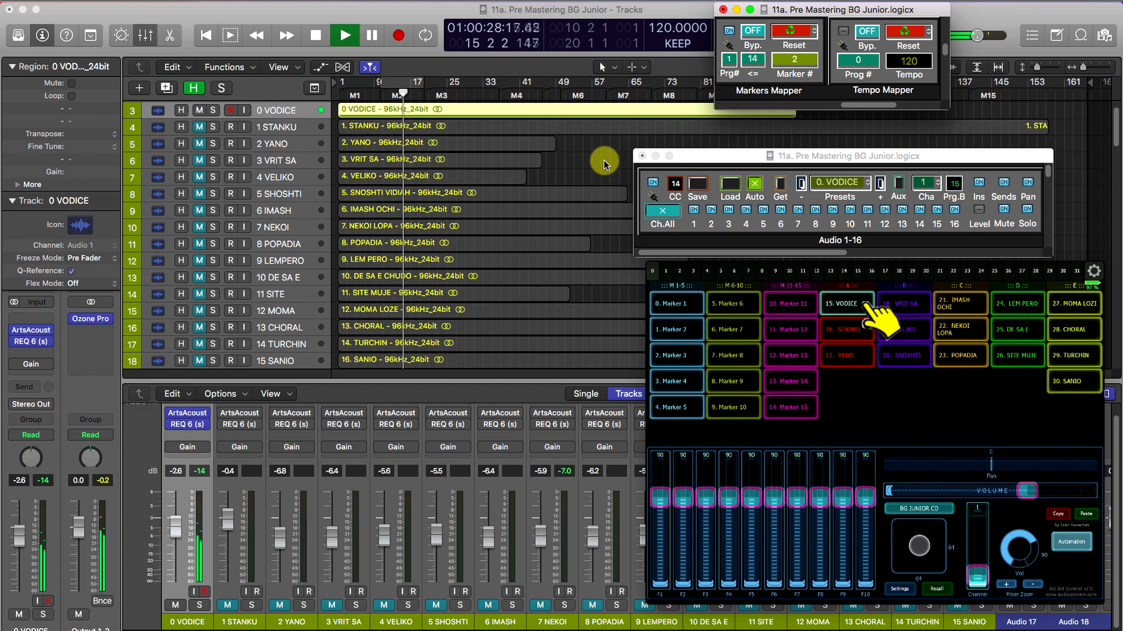
# From the tablet controller, recall 21. IMASH OCHI and trigger 3. Marker 4 during playback
pyautogui.click(976, 305)
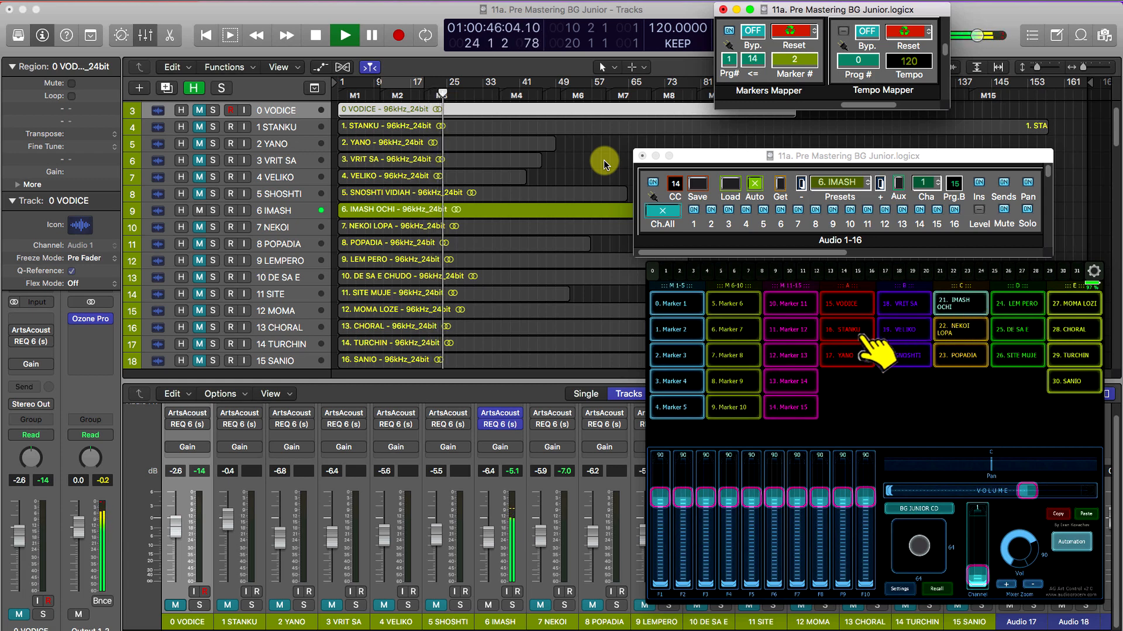
pyautogui.click(693, 383)
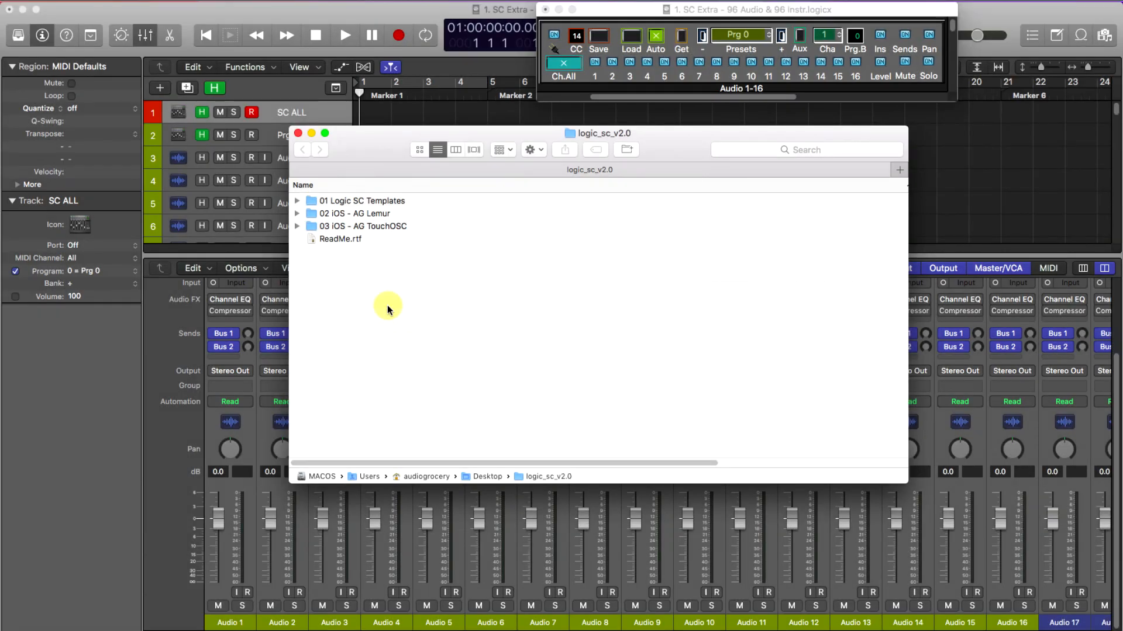
# Expand the Logic SC Templates, AG Lemur, AG TouchOSC and EXTRA folders, and select 1. SC Extra - 96 Audio & 96 Instr.logicx
pyautogui.click(297, 201)
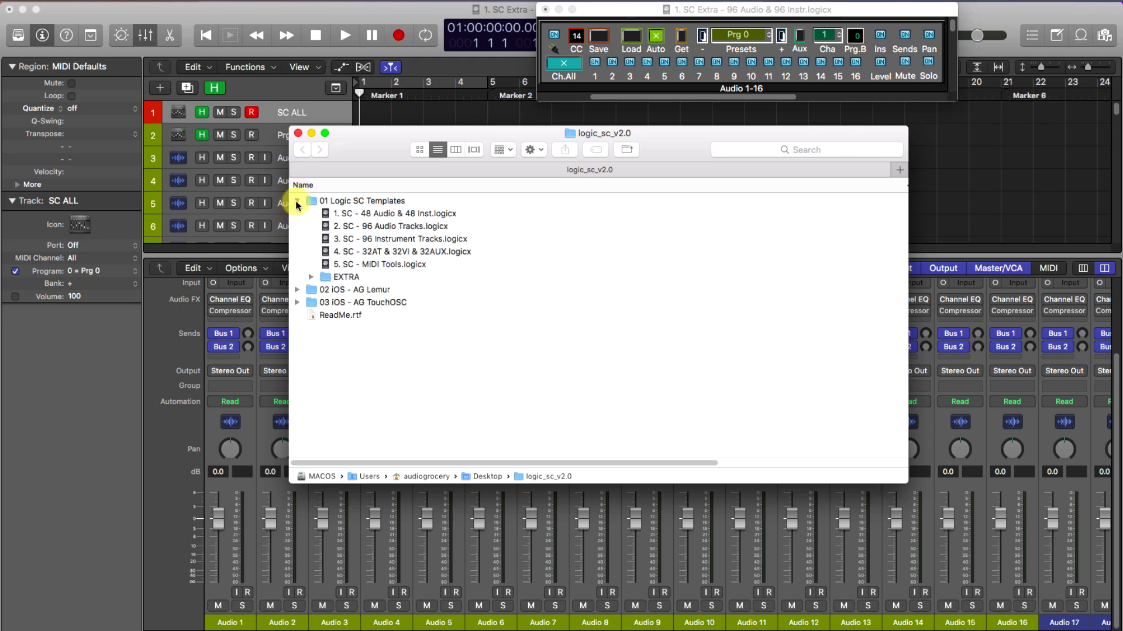
pyautogui.click(297, 290)
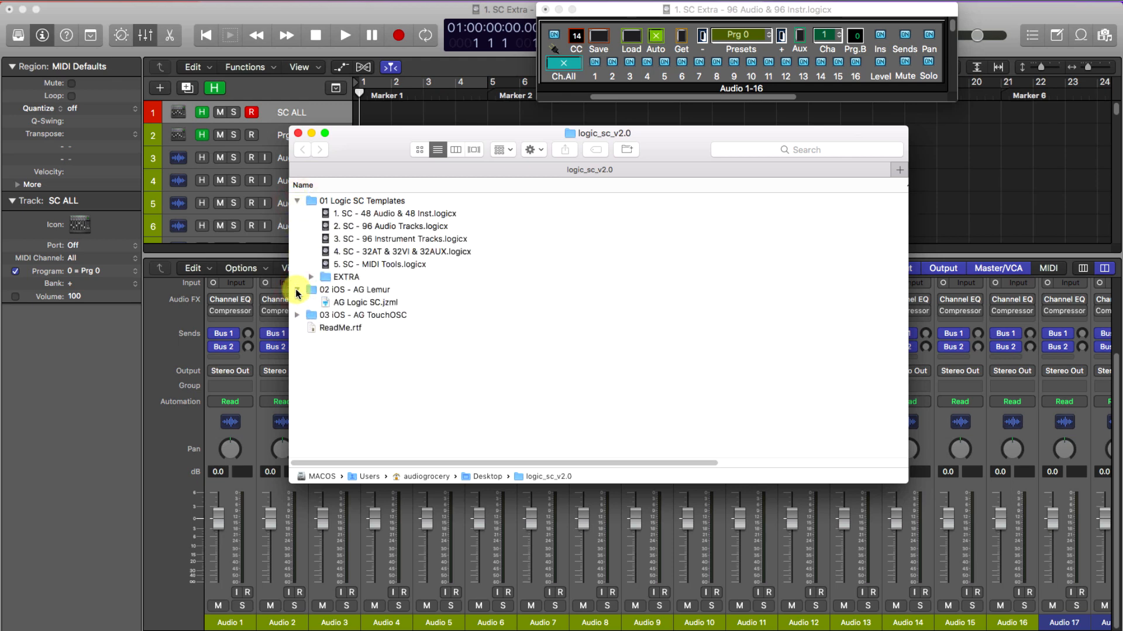
pyautogui.click(297, 316)
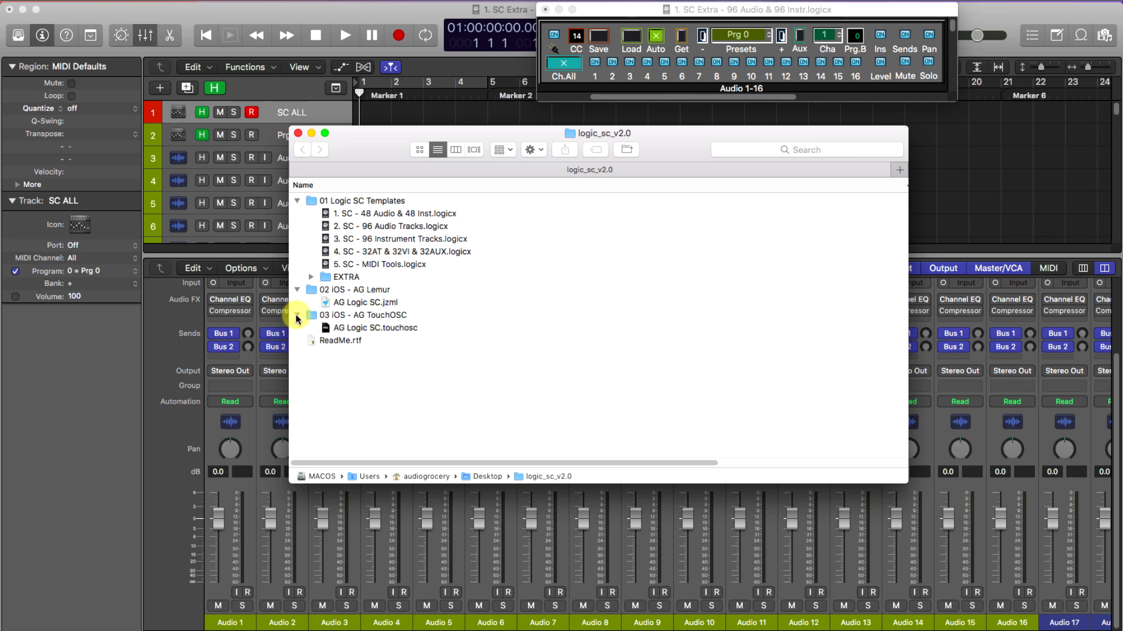
pyautogui.click(325, 276)
pyautogui.click(310, 277)
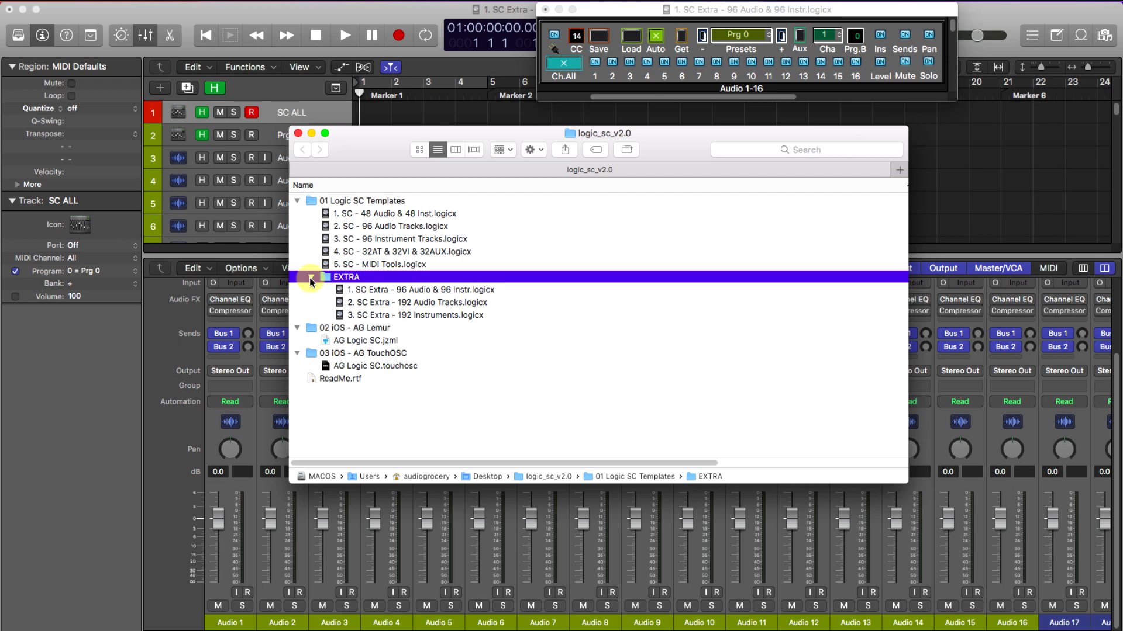
pyautogui.click(415, 289)
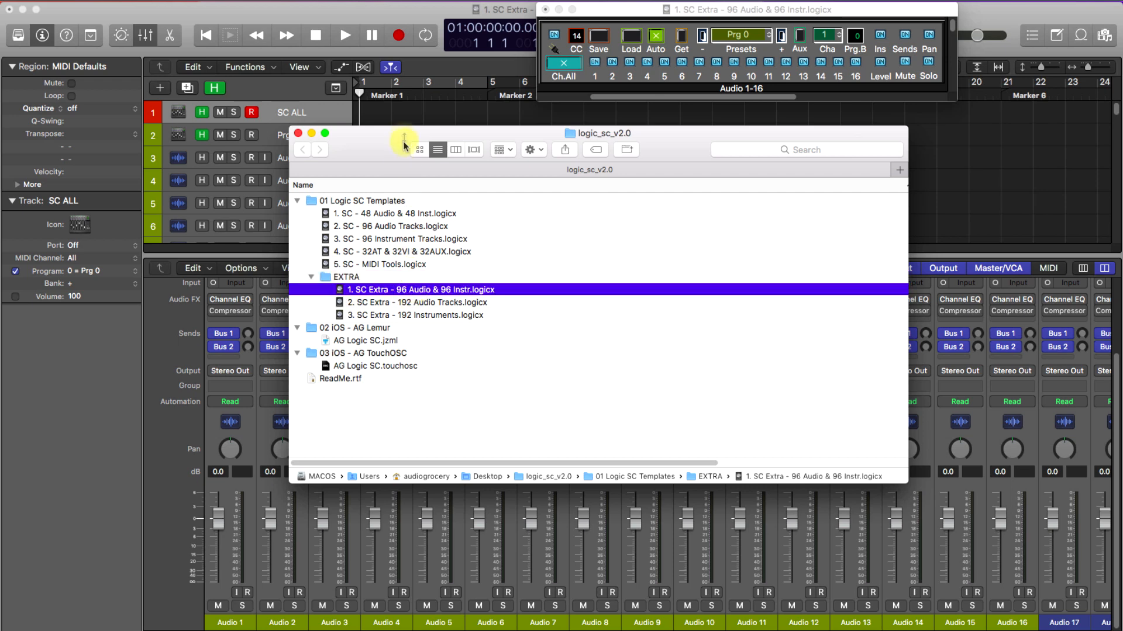
# Switch to the Logic project and enlarge the console window to examine all audio and instrument consoles, then shrink it to one console
pyautogui.click(412, 14)
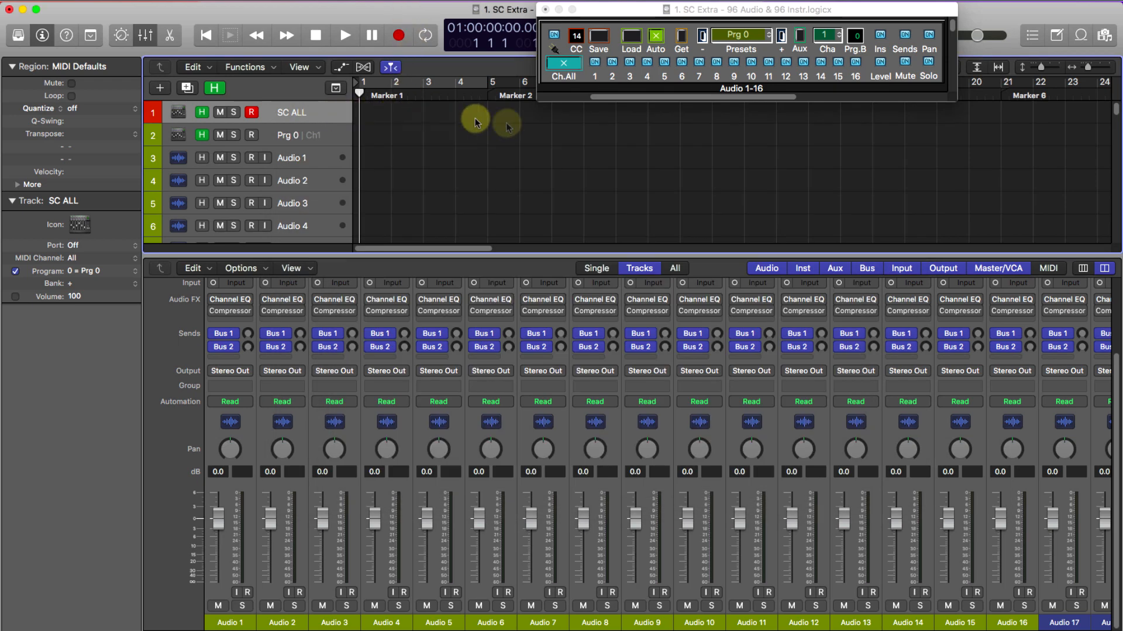
pyautogui.moveTo(956, 101); pyautogui.dragTo(994, 608)
pyautogui.scroll(-10, 949, 249)
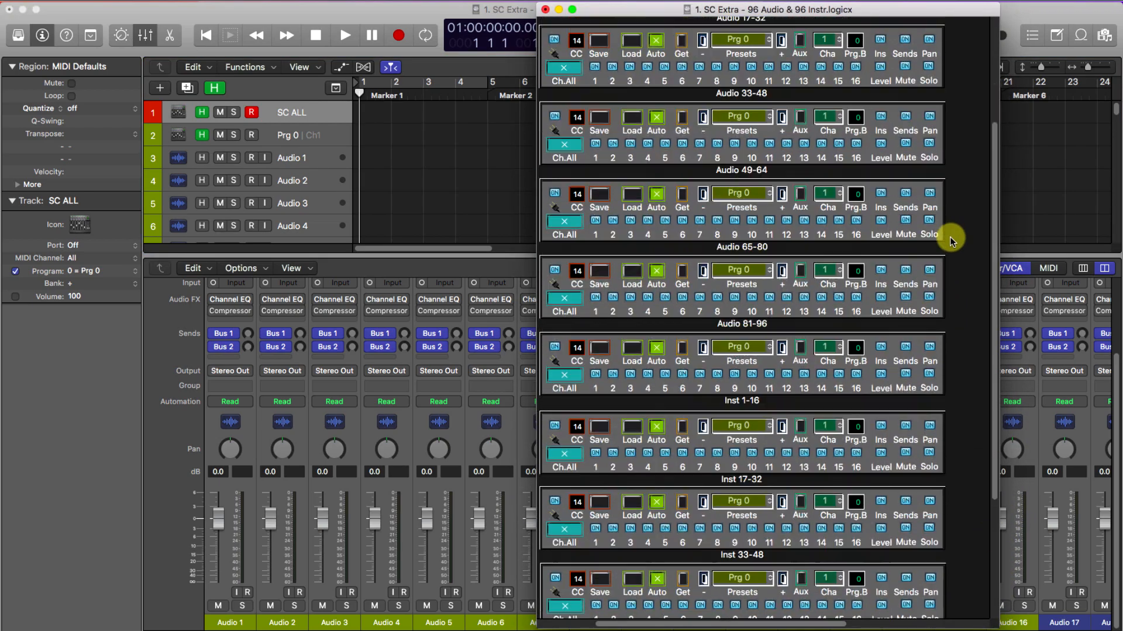
pyautogui.scroll(10, 949, 237)
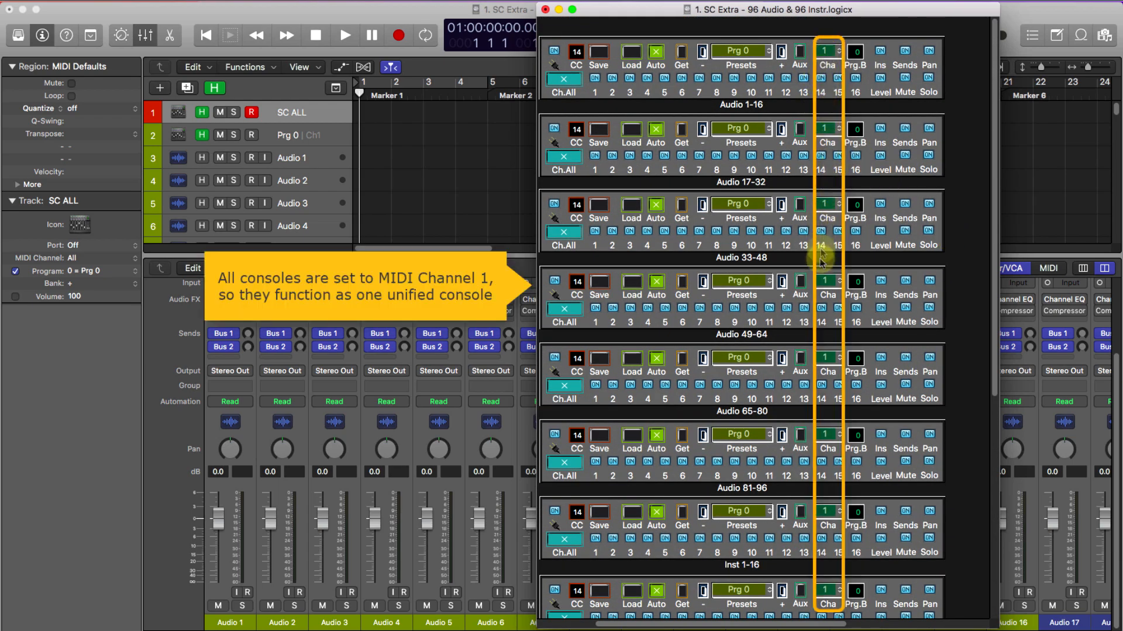
pyautogui.moveTo(995, 625); pyautogui.dragTo(959, 123)
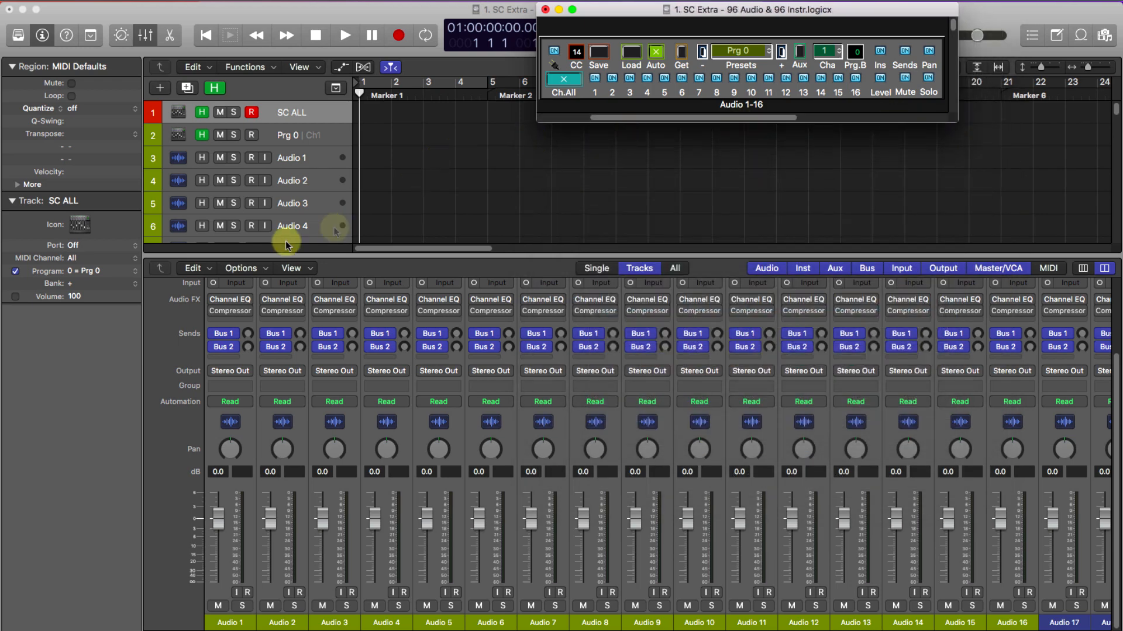
# Set the SC ALL track's program to 1 = Prg 1, review the mixer through Inst 96, and return the program to Prg 0
pyautogui.click(100, 278)
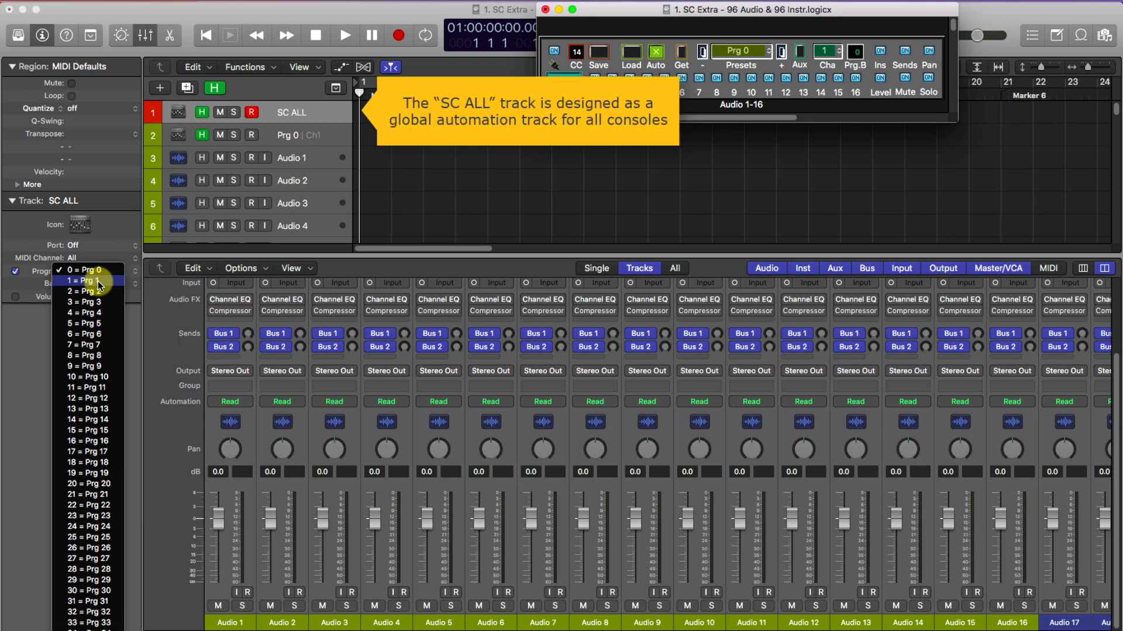
pyautogui.click(100, 283)
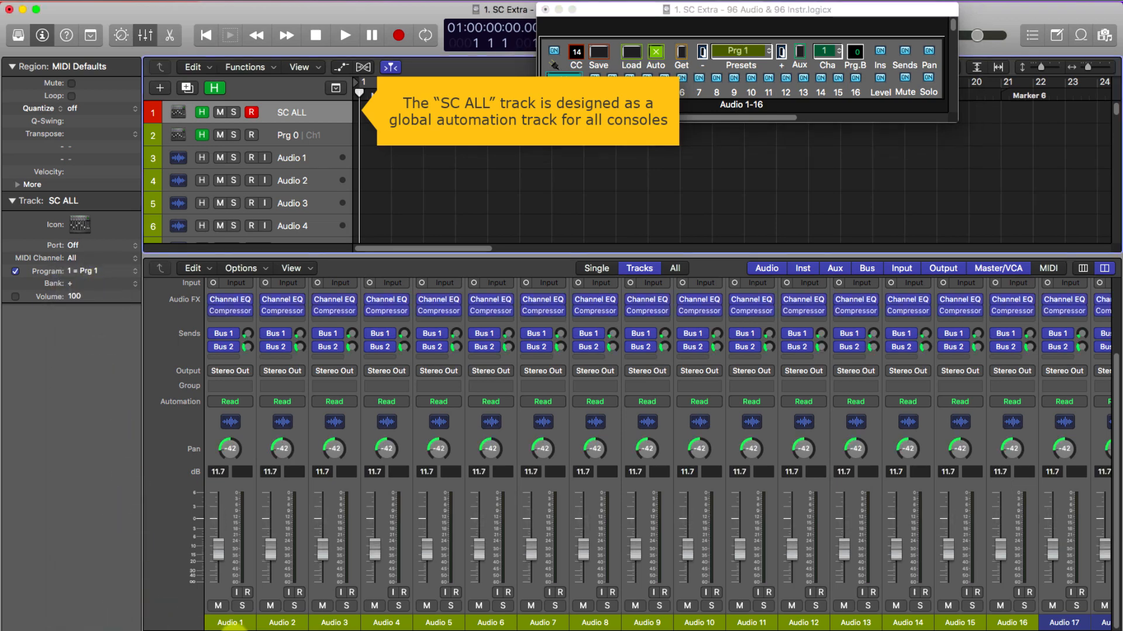
pyautogui.hscroll(15, 234, 585)
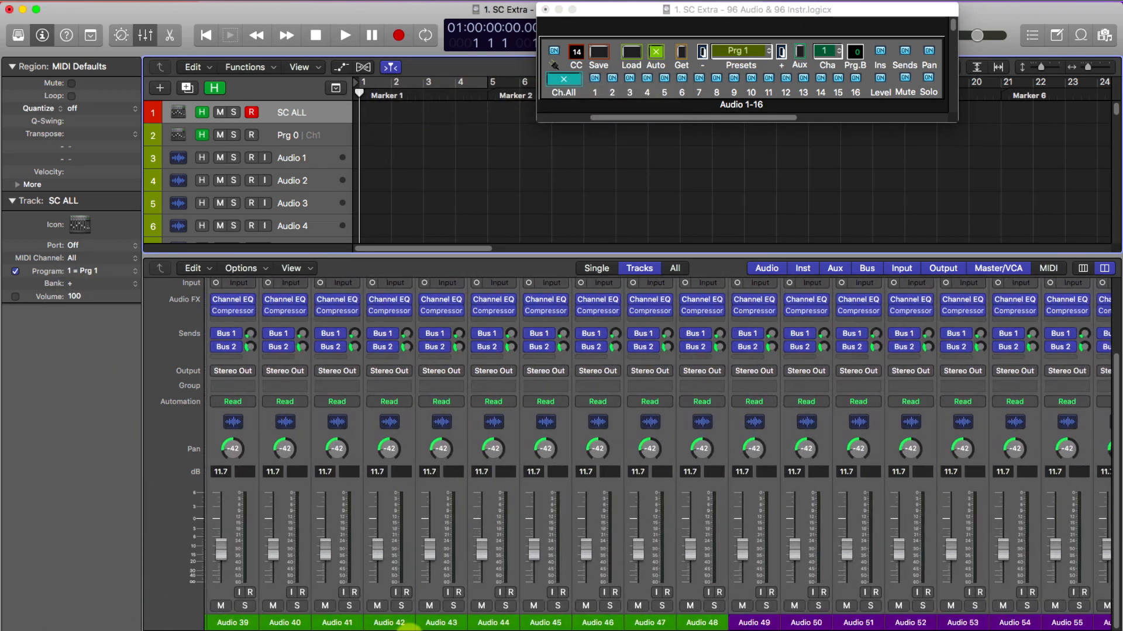
pyautogui.hscroll(20, 463, 585)
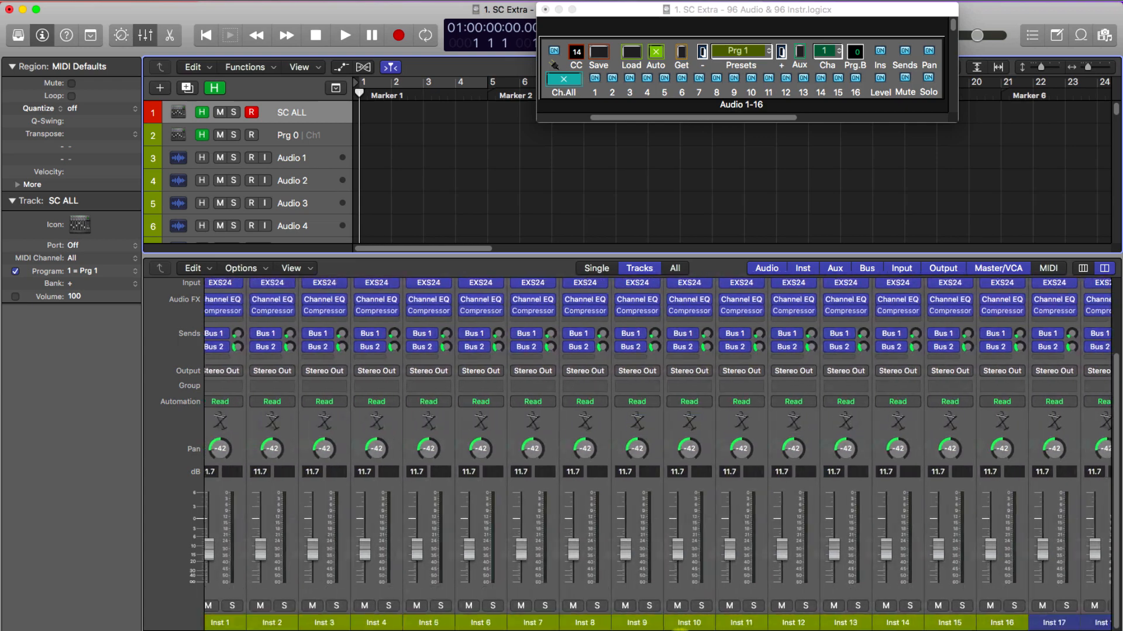
pyautogui.hscroll(20, 658, 456)
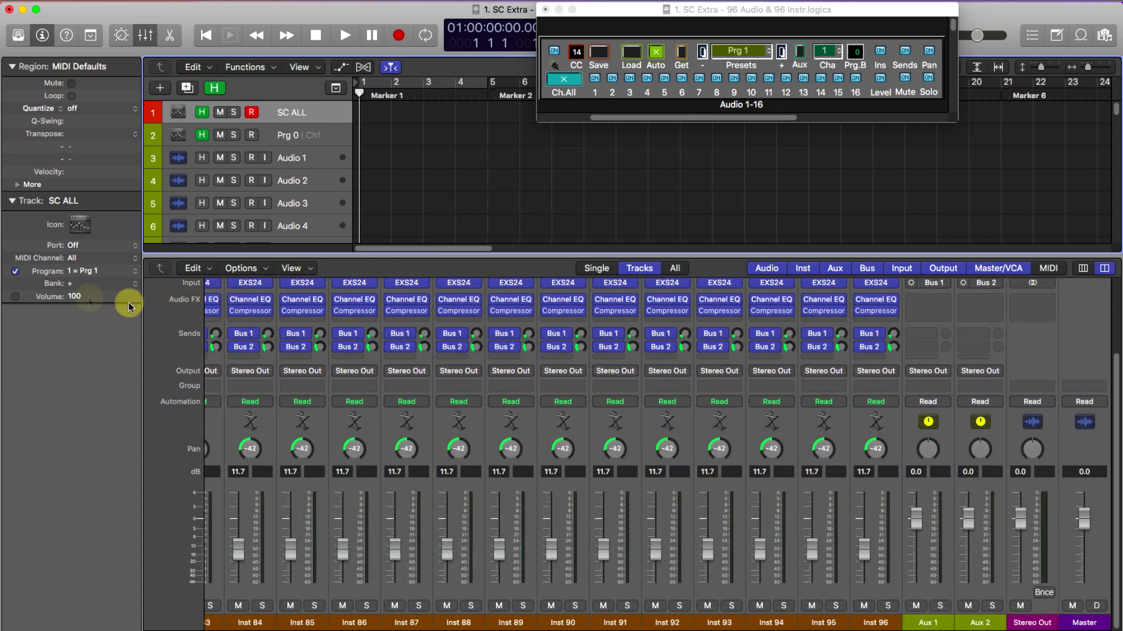
pyautogui.click(85, 271)
pyautogui.click(87, 261)
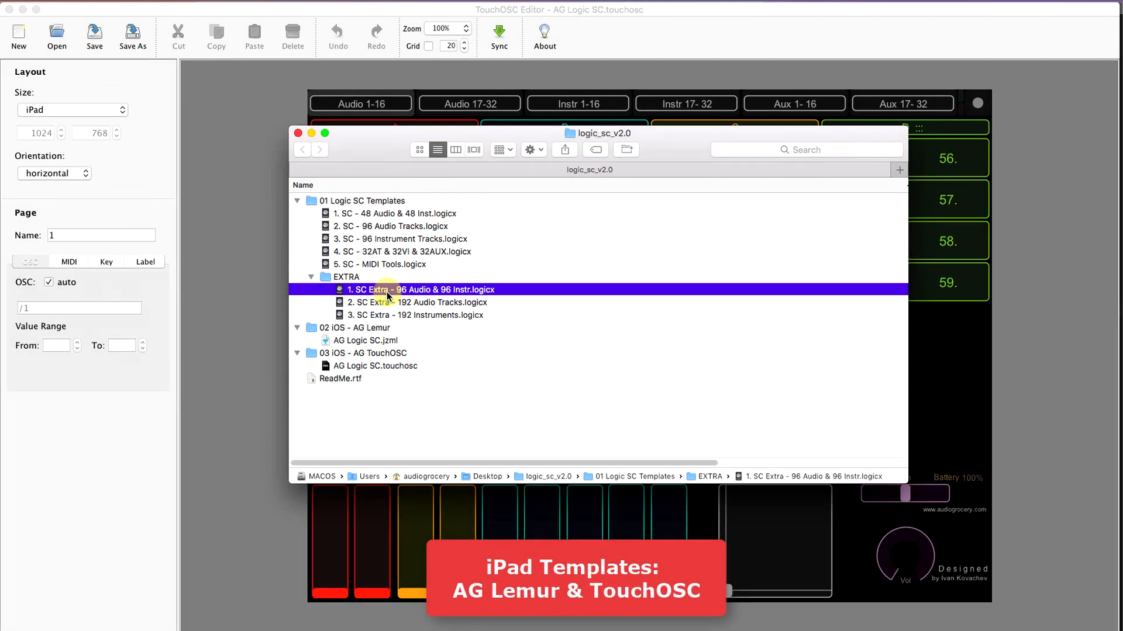
# Select AG Logic SC.touchosc, view its Audio 17-32 and Instr 1-16 pages in TouchOSC Editor, and put the editor window away
pyautogui.click(380, 366)
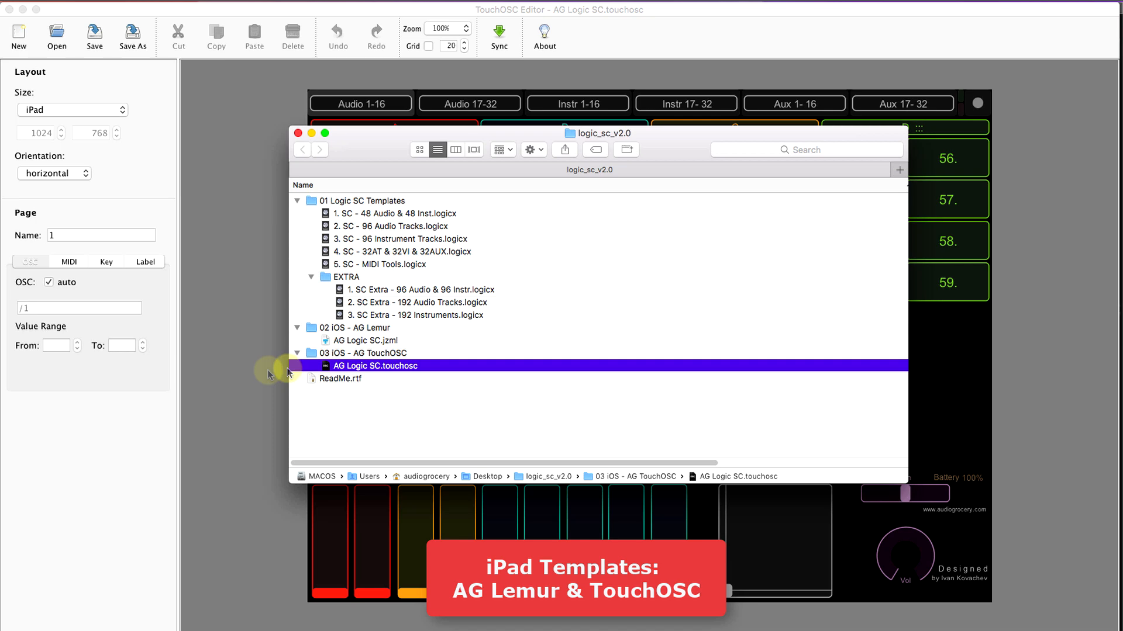
pyautogui.click(236, 365)
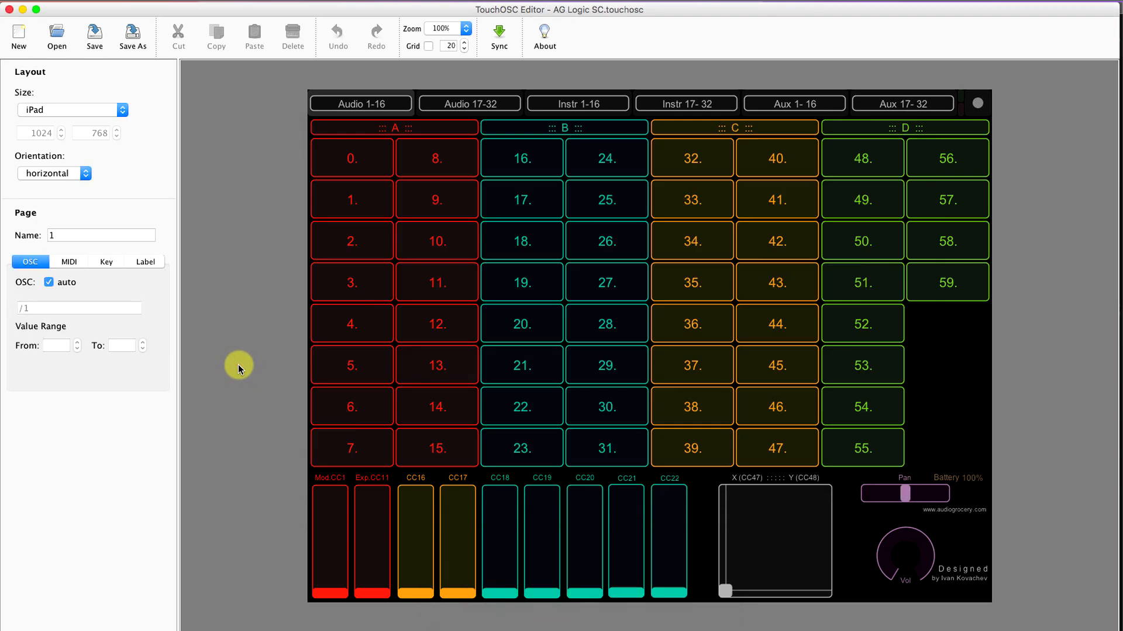
pyautogui.click(448, 96)
pyautogui.click(541, 96)
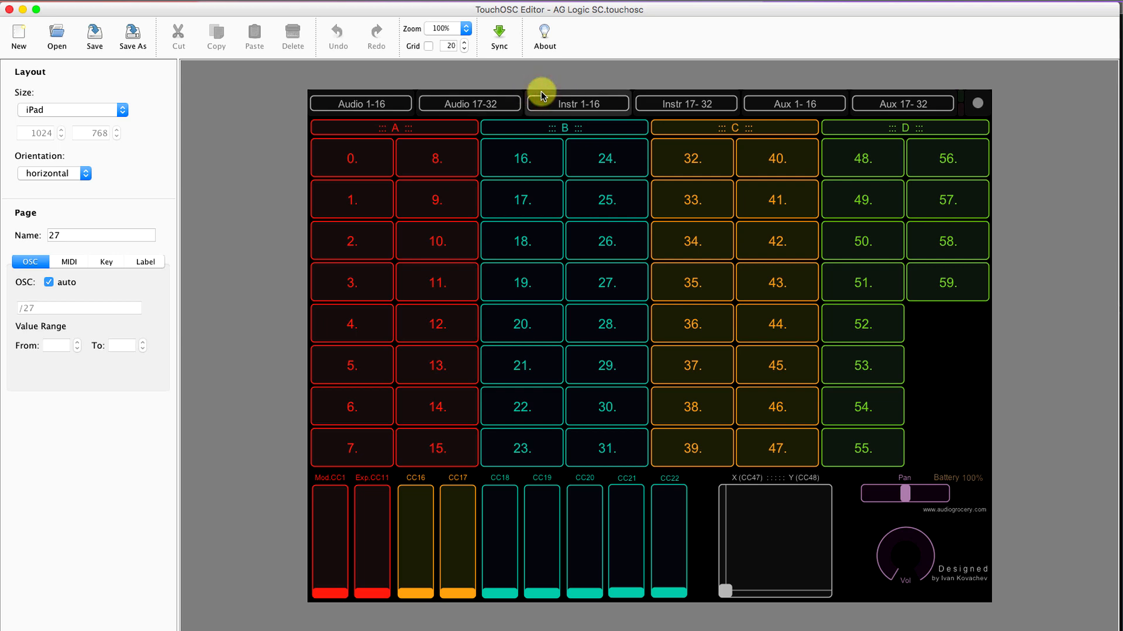
pyautogui.click(23, 9)
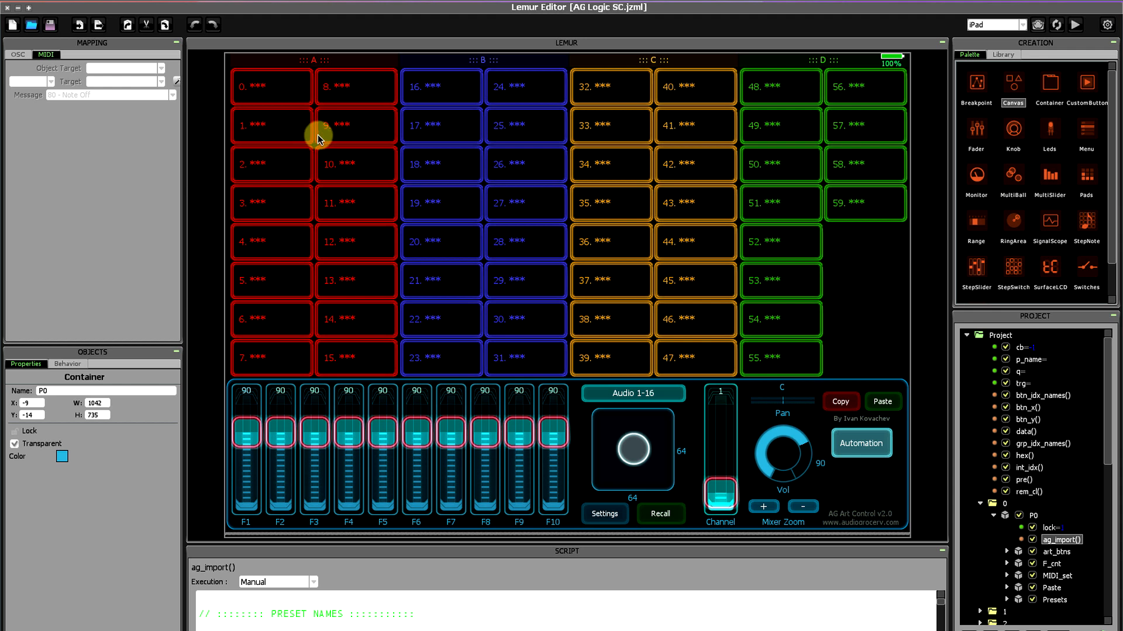
# In Lemur Editor, enlarge the ag_import() script area and rename preset 0 to MIDI FX 1 and preset 1 to VOLUME
pyautogui.moveTo(932, 553); pyautogui.dragTo(937, 247)
pyautogui.moveTo(235, 341); pyautogui.dragTo(254, 342)
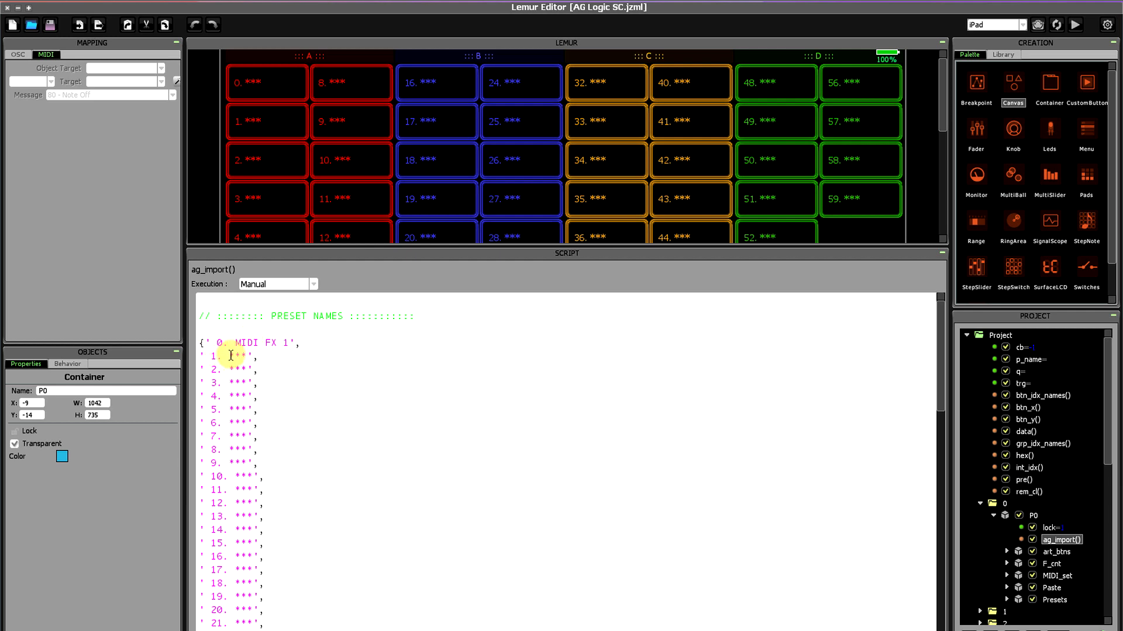
pyautogui.moveTo(230, 354); pyautogui.dragTo(240, 355)
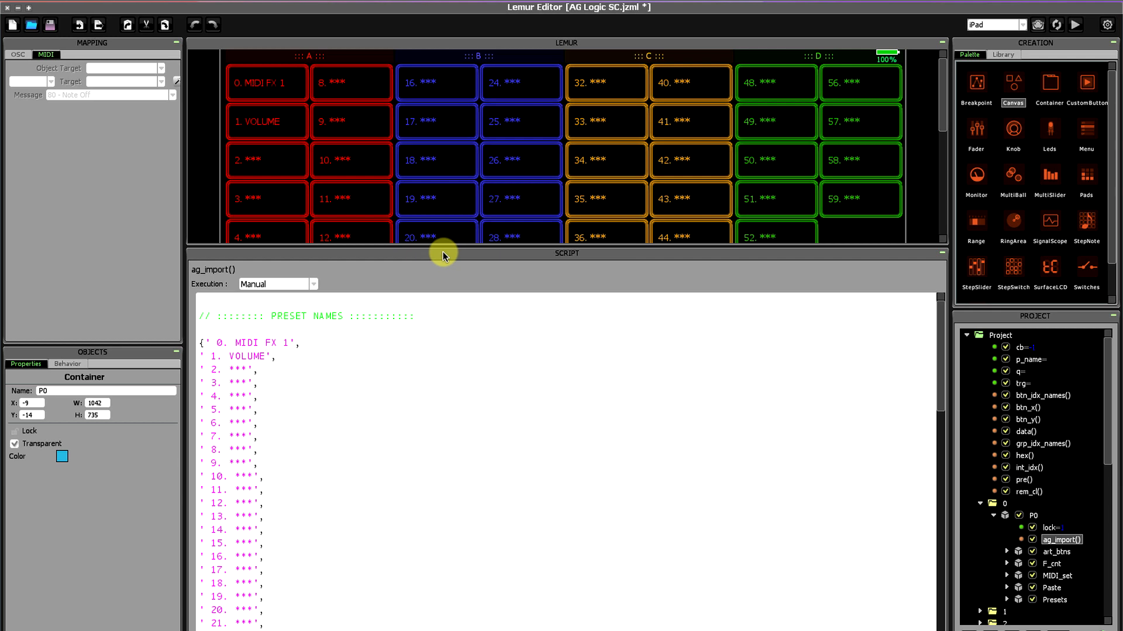
# Rename the layout in the ag_import() script to Strings 1-16 and enlarge the Lemur preview to check it
pyautogui.click(253, 91)
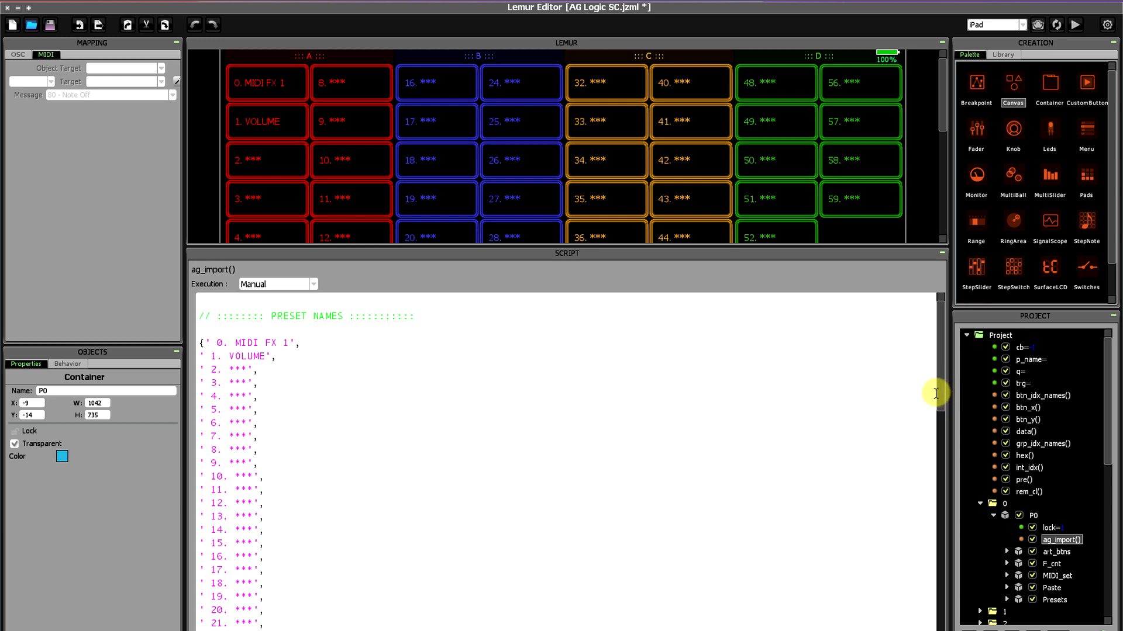
pyautogui.moveTo(940, 403); pyautogui.dragTo(972, 626)
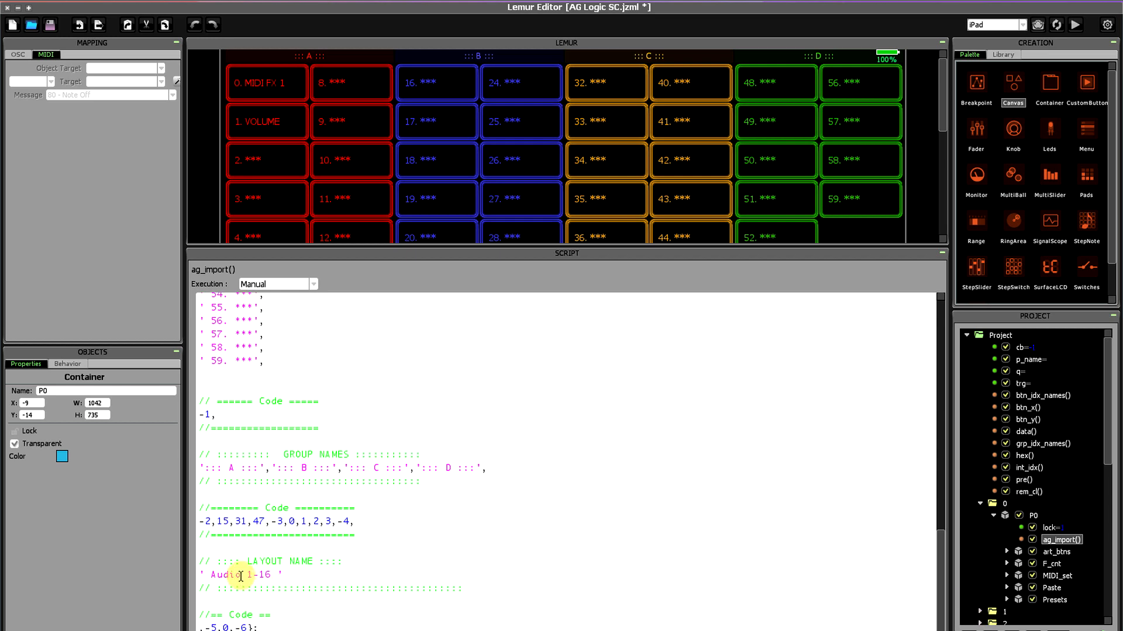
pyautogui.moveTo(241, 576); pyautogui.dragTo(213, 574)
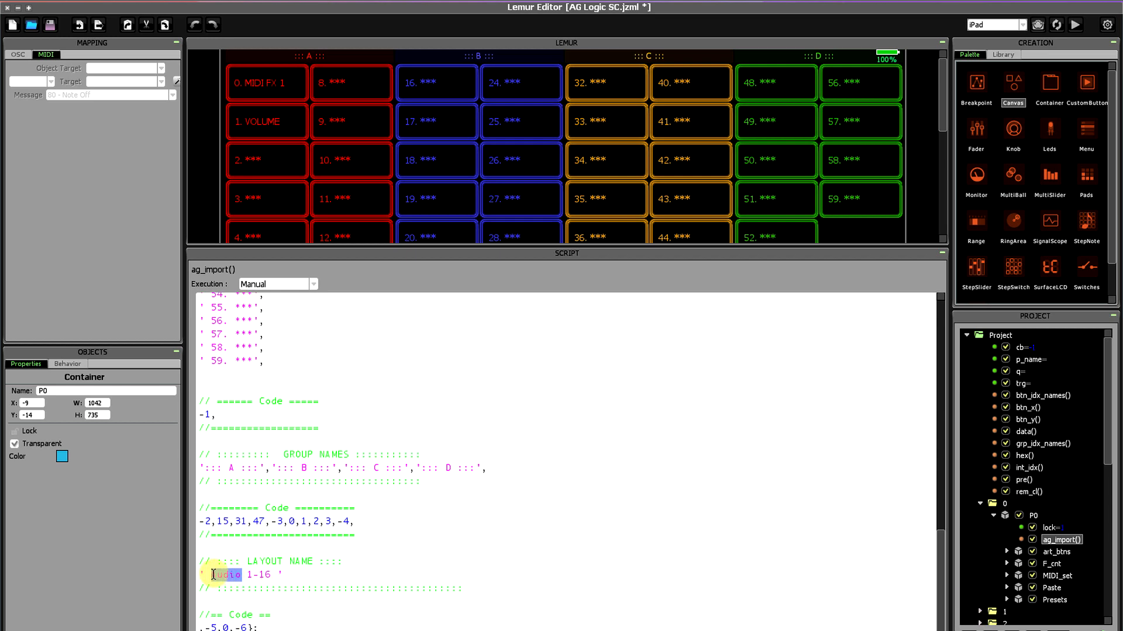
pyautogui.press('BackSpace')
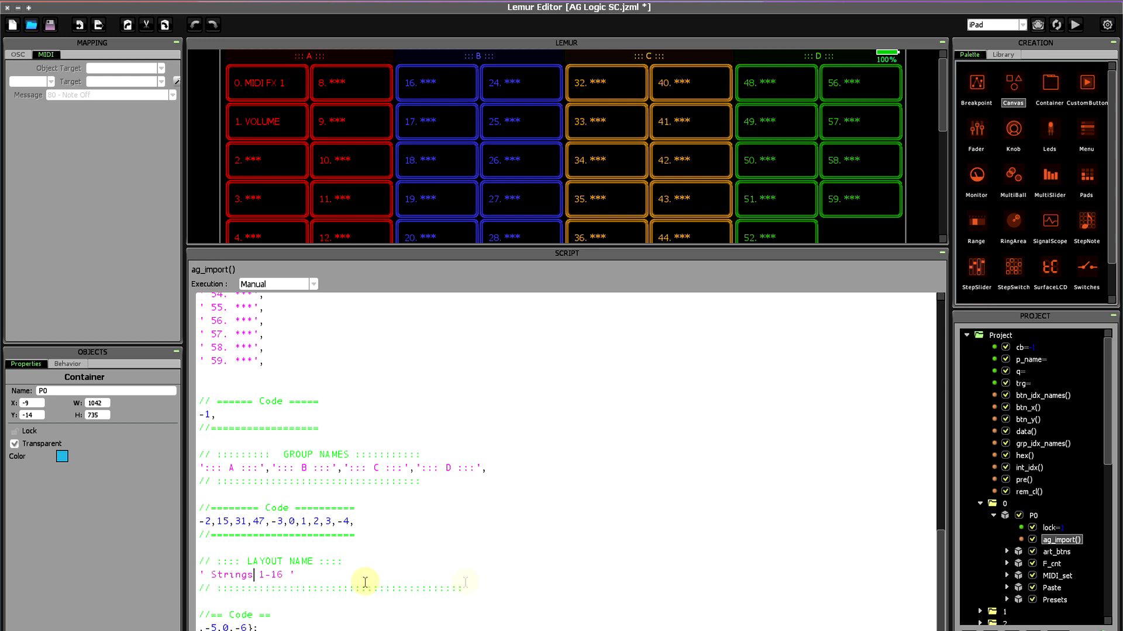
pyautogui.moveTo(919, 246); pyautogui.dragTo(917, 532)
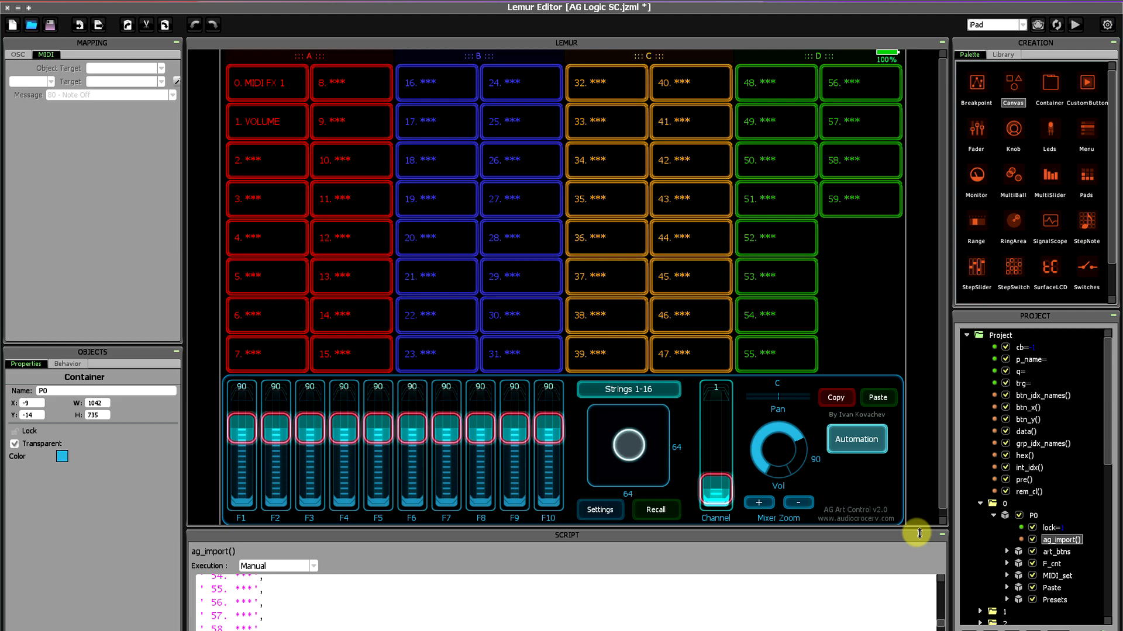
pyautogui.click(610, 391)
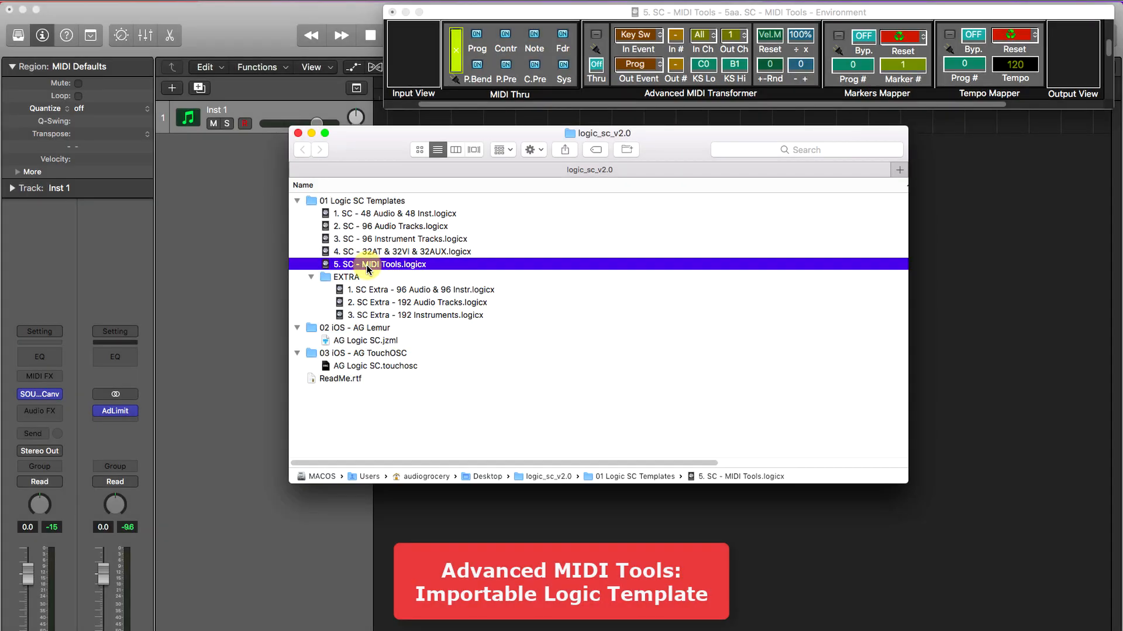
# Switch to the Logic MIDI Tools project and view the Advanced Transformer and Markers Mapper screensets
pyautogui.click(217, 293)
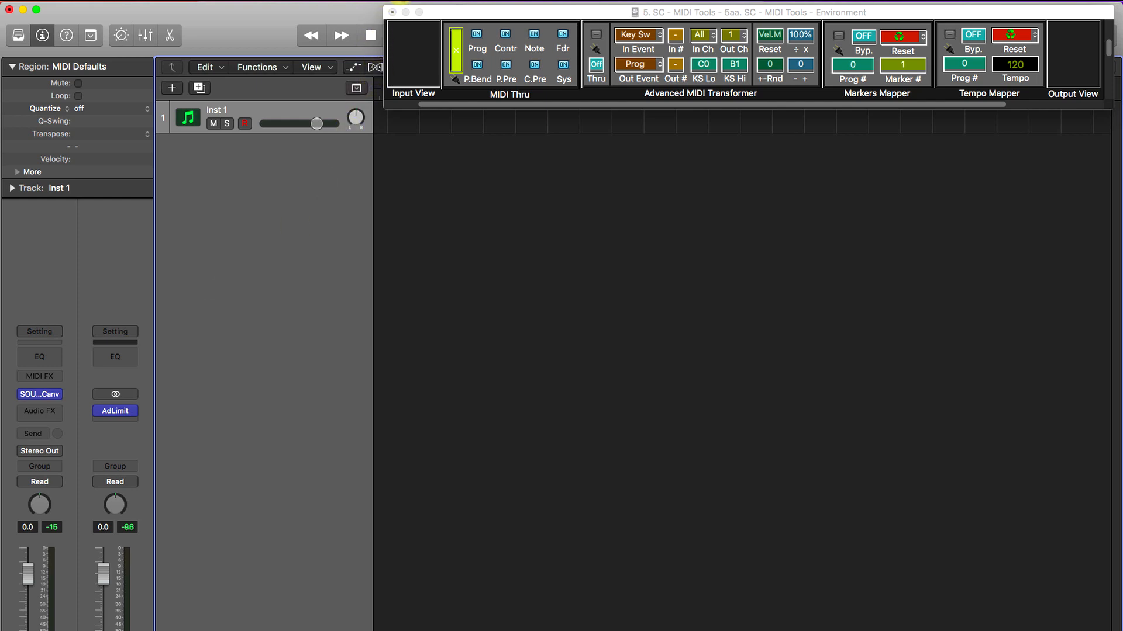
pyautogui.click(398, 1)
pyautogui.click(409, 35)
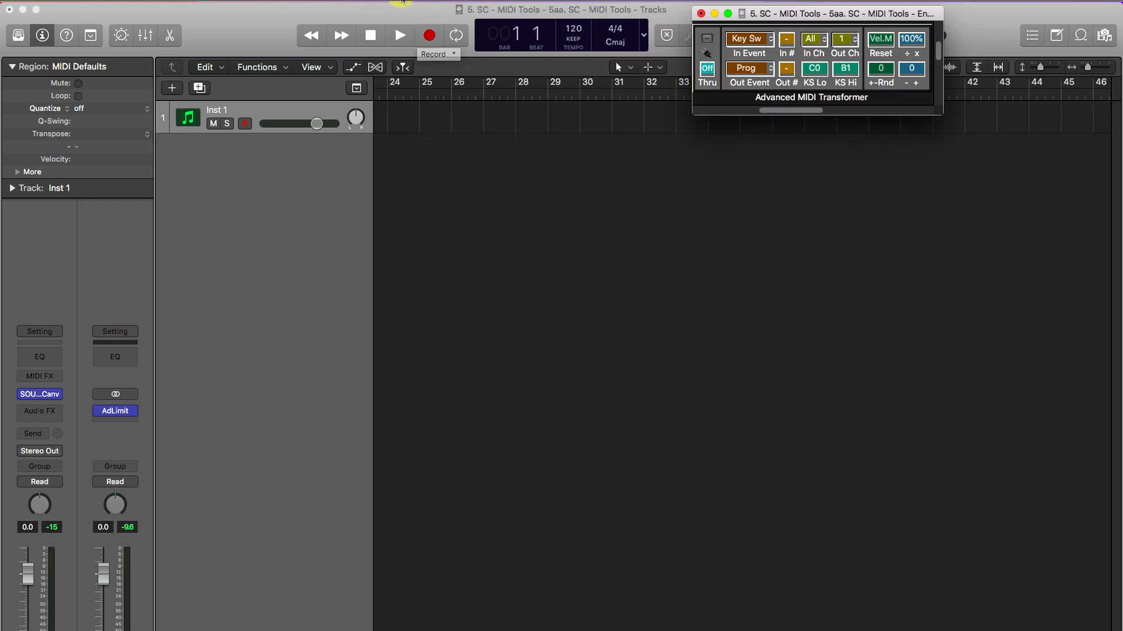
pyautogui.click(403, 1)
pyautogui.click(411, 48)
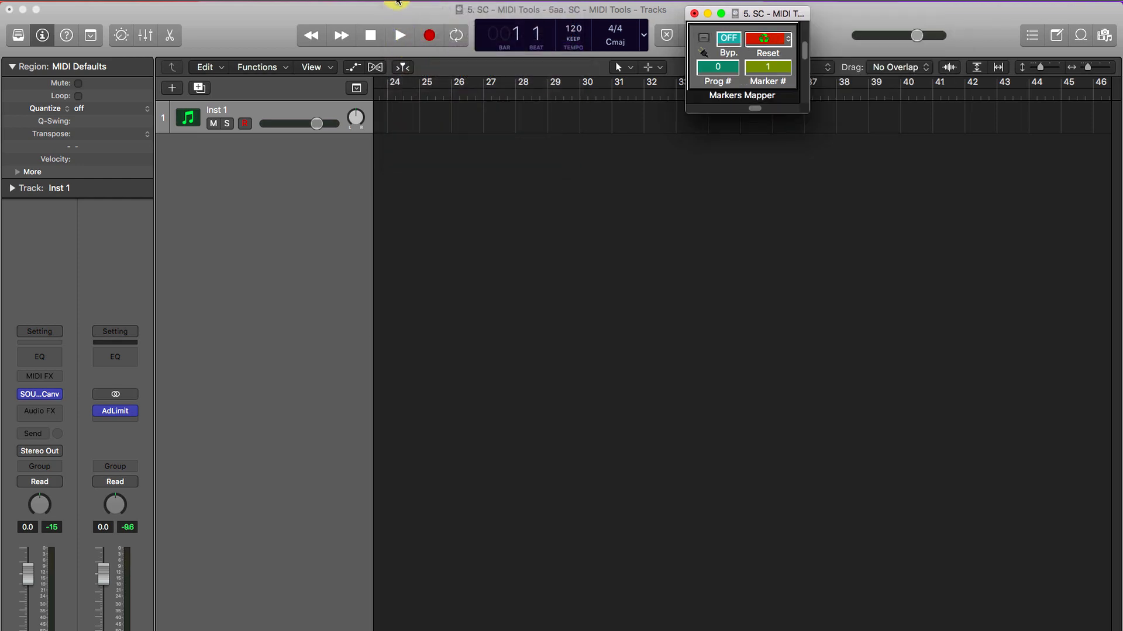
# Recall the Click & Ports screenset, show the MIDI TOOLS layer, and look at the Import Environment options
pyautogui.click(401, 2)
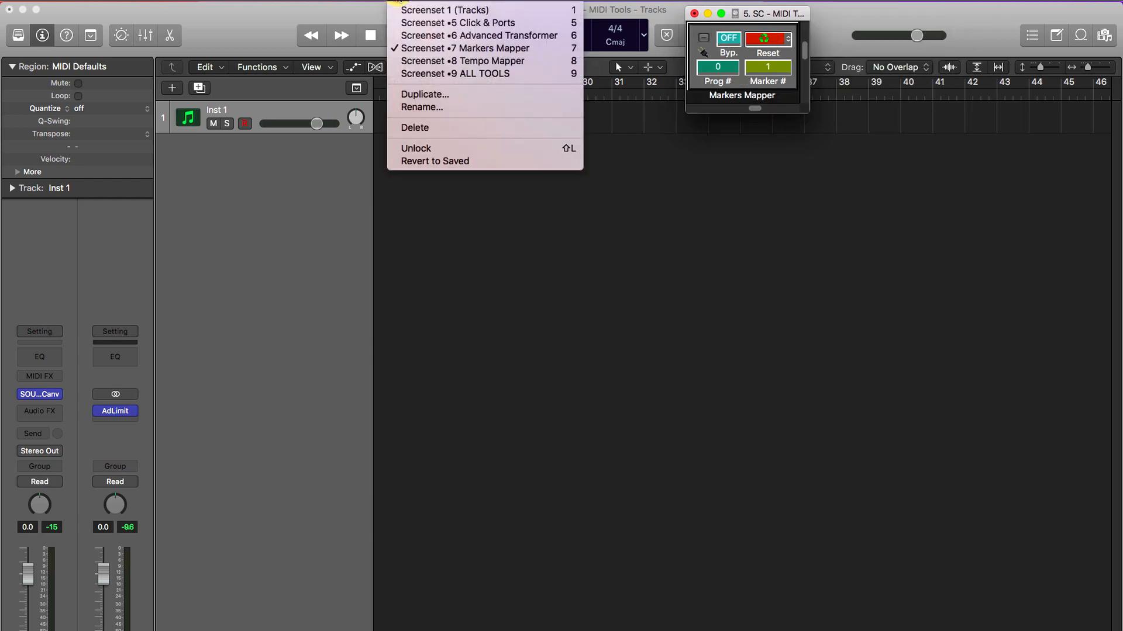
pyautogui.click(411, 24)
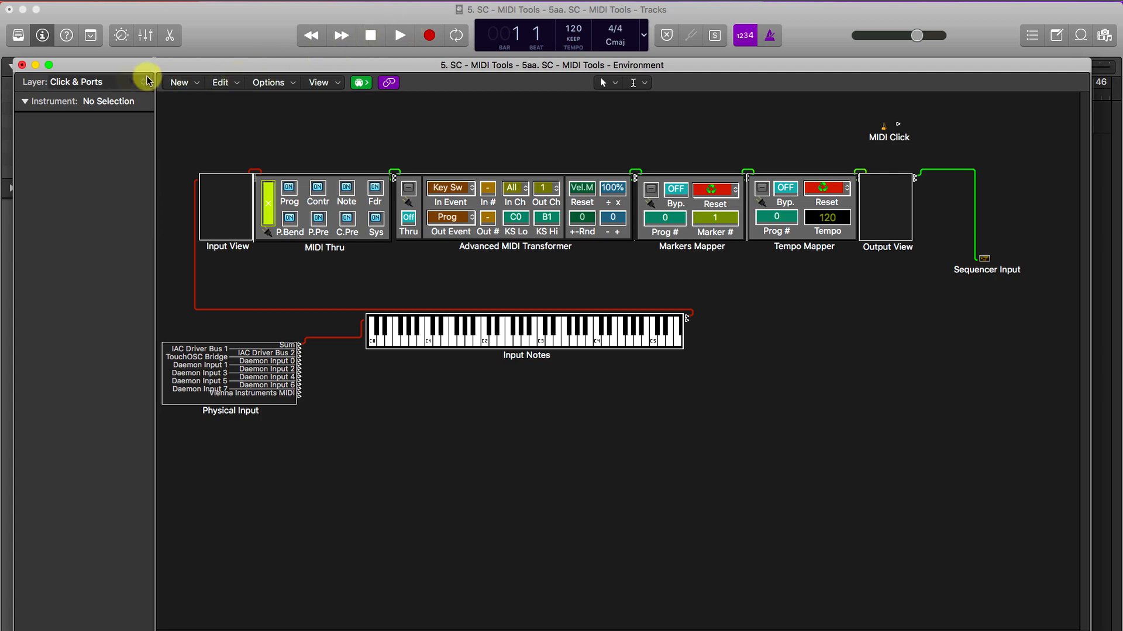
pyautogui.click(114, 82)
pyautogui.click(102, 116)
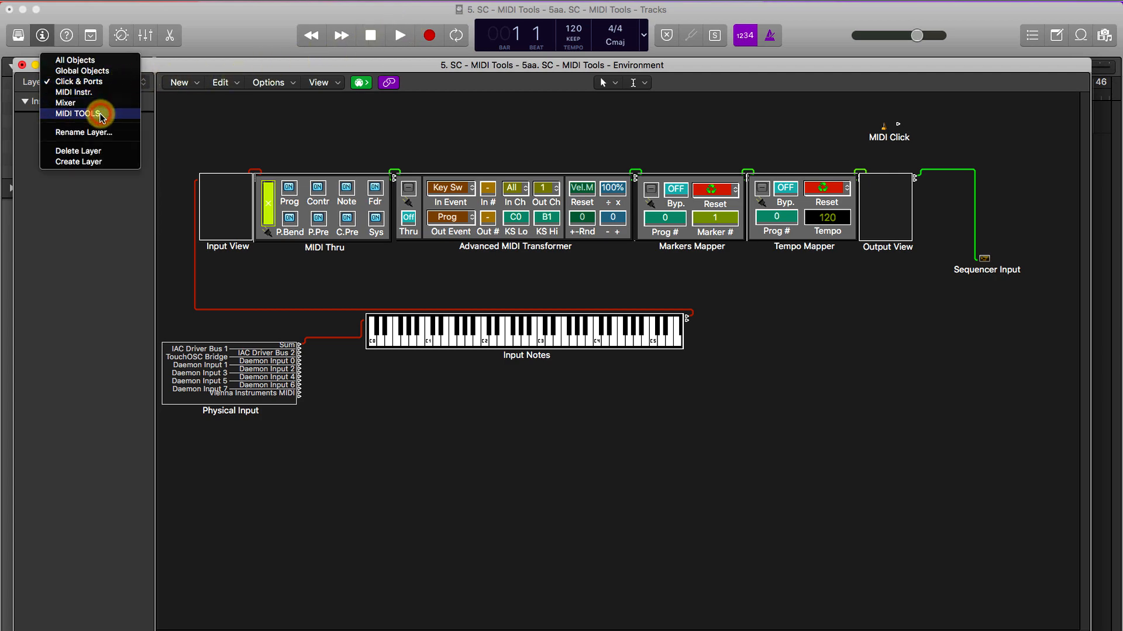
pyautogui.click(268, 82)
pyautogui.moveTo(354, 251)
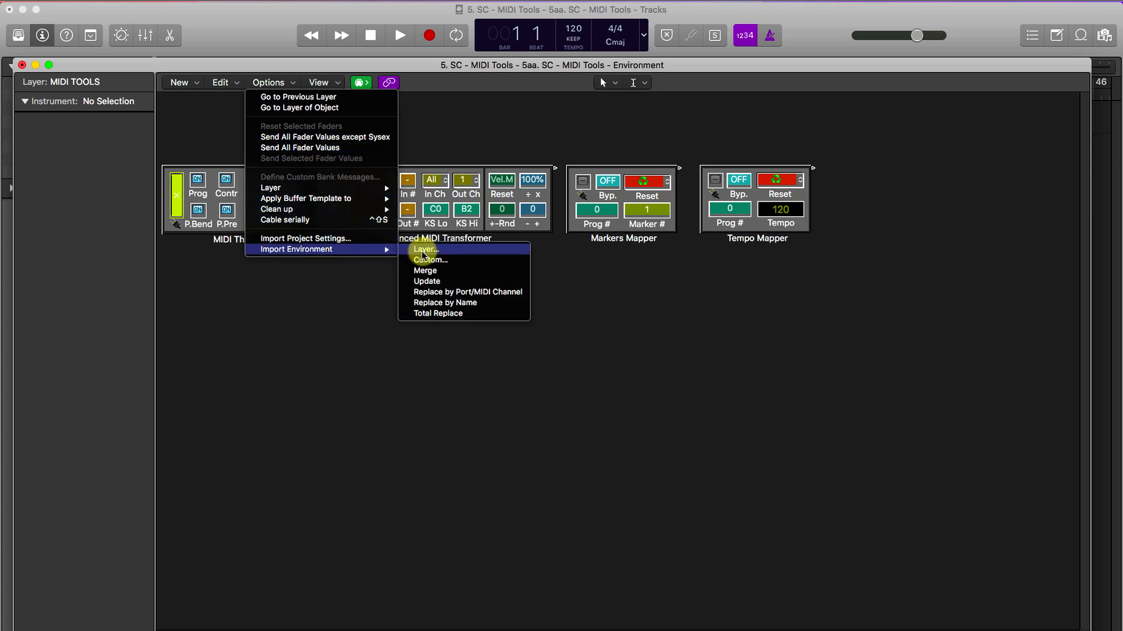
pyautogui.click(353, 296)
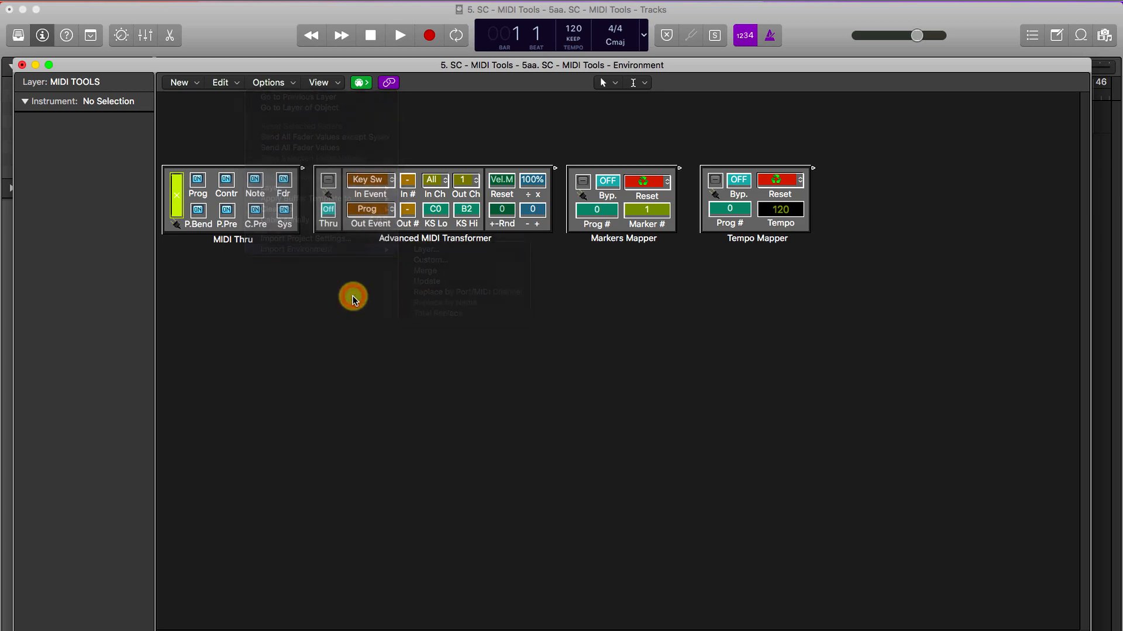
# Recall the ALL TOOLS screenset, enlarge the Environment window to show Input Notes, open the Sound Canvas plug-in, and enable the Advanced MIDI Transformer
pyautogui.click(393, 2)
pyautogui.click(436, 74)
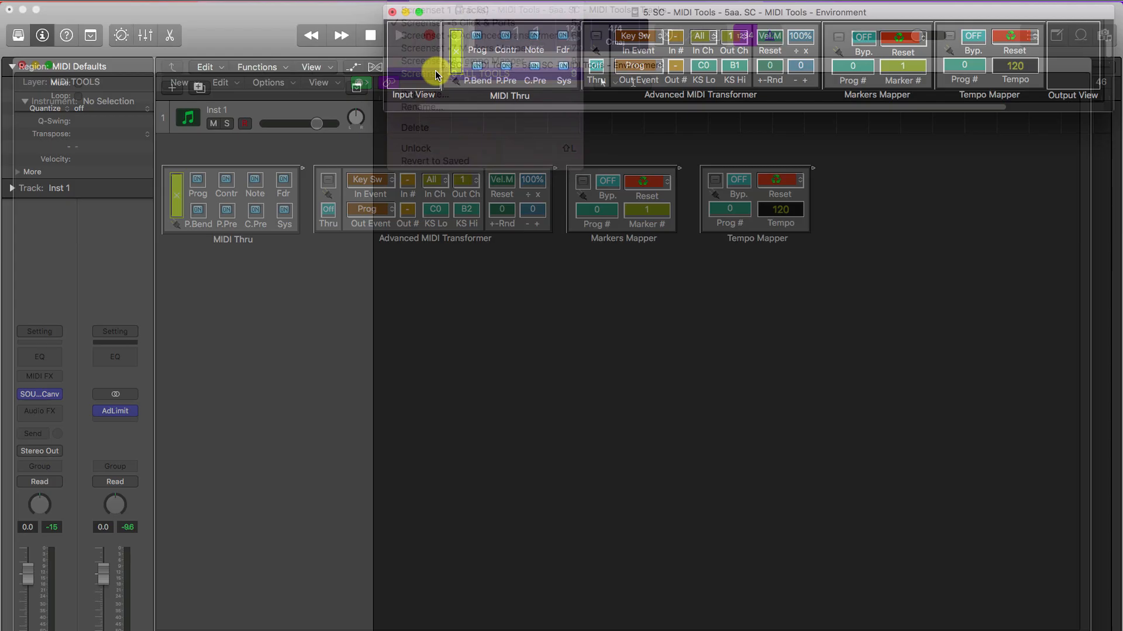
pyautogui.moveTo(726, 115); pyautogui.dragTo(724, 278)
pyautogui.click(40, 394)
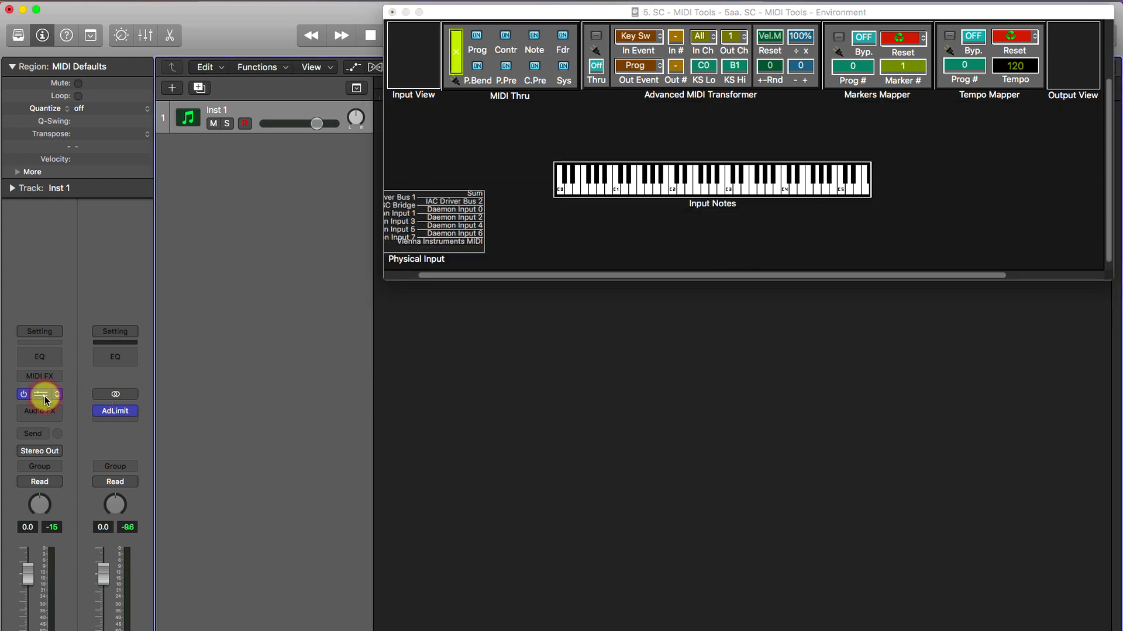
pyautogui.click(596, 37)
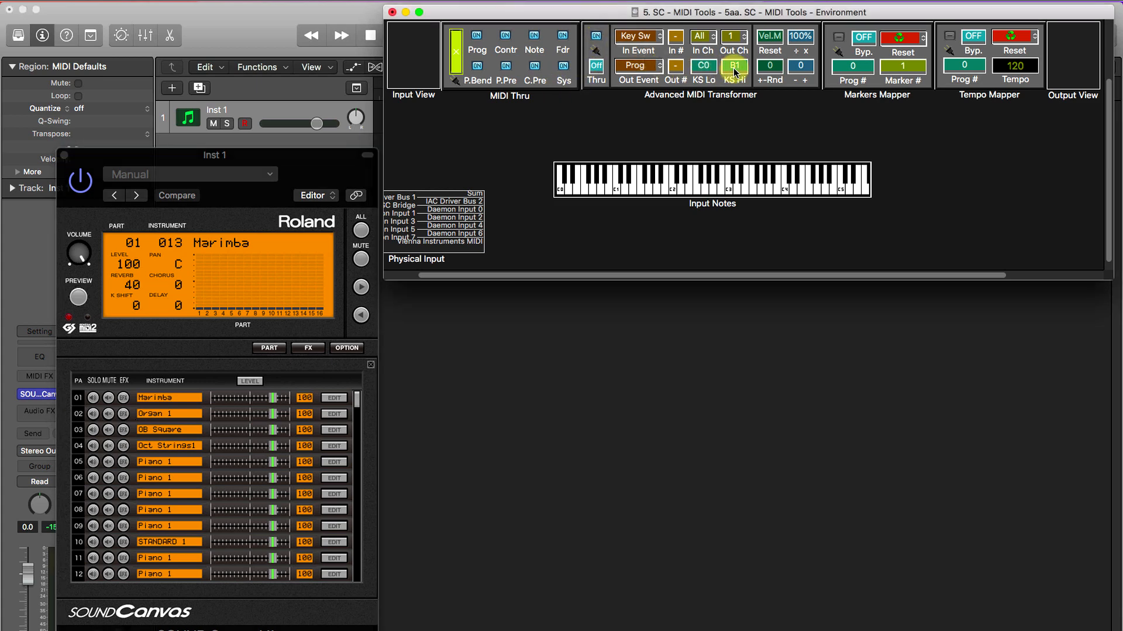
# Trigger the C0 keyswitch to select Piano 1 on part 01 and play C3, D3 and E3
pyautogui.click(560, 190)
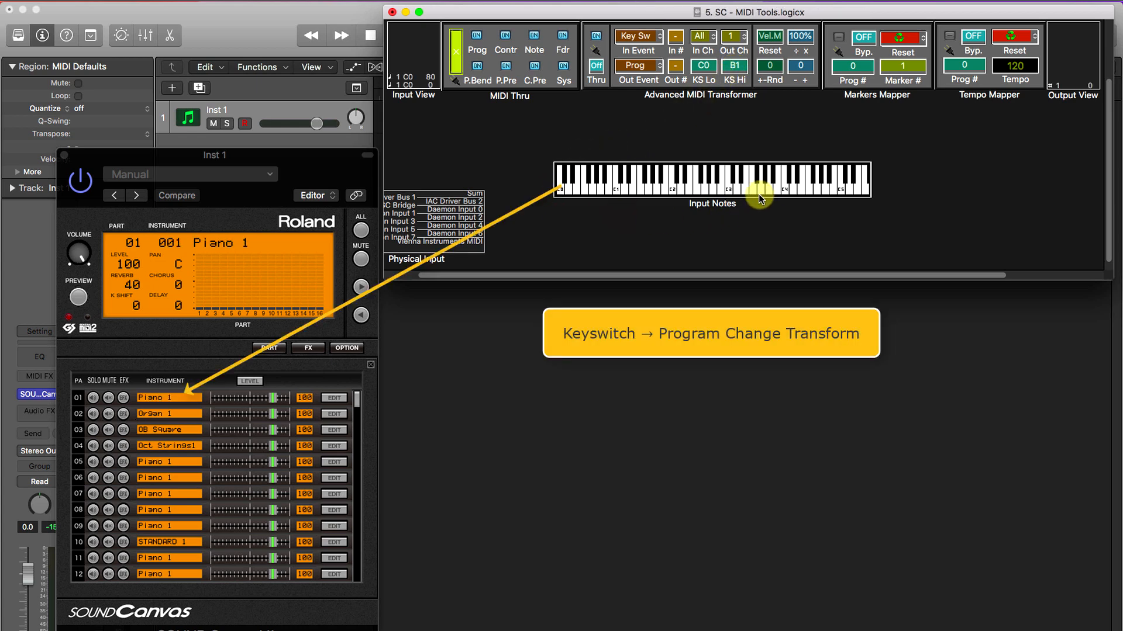
pyautogui.click(729, 189)
pyautogui.click(738, 189)
pyautogui.click(737, 189)
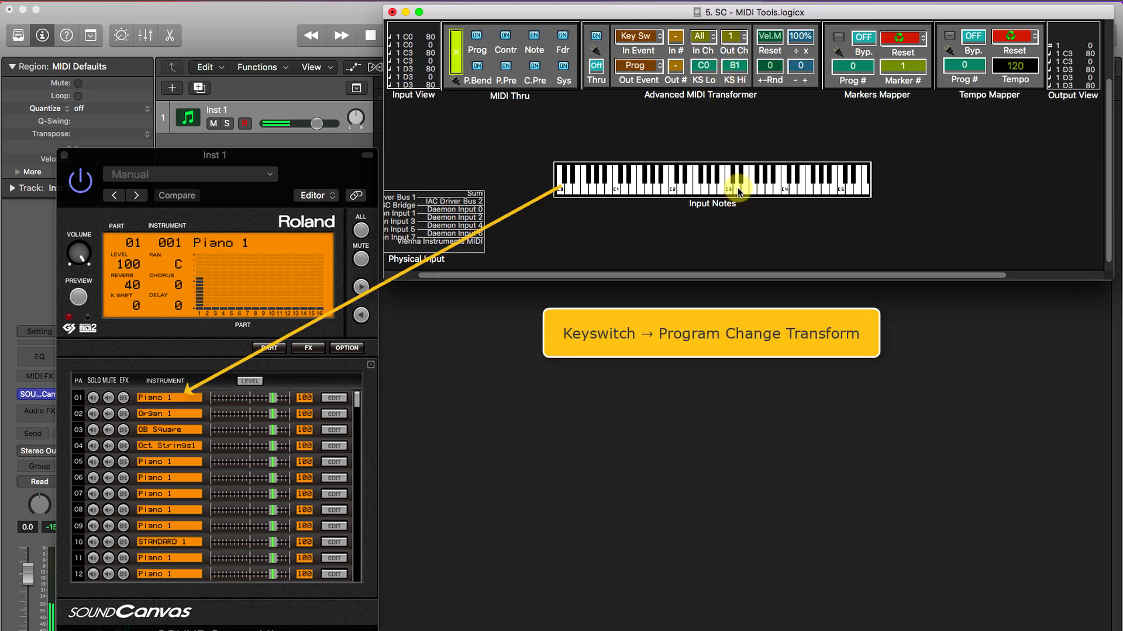
pyautogui.click(744, 191)
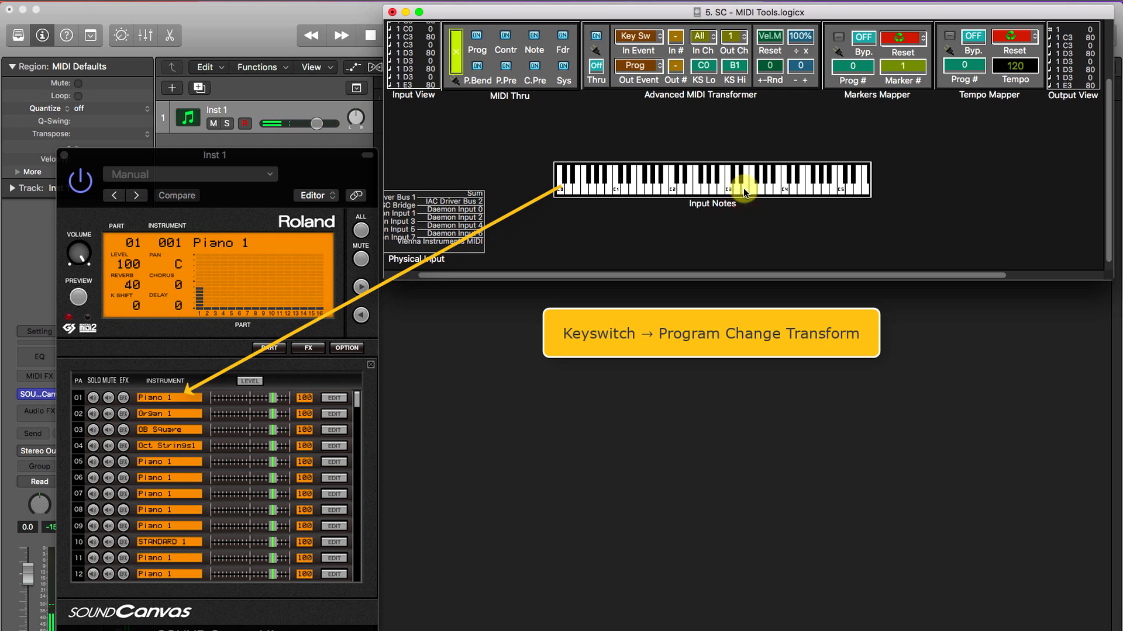
# Trigger the C1 keyswitch to select Marimba on part 01 and play C3, D3 and E3
pyautogui.click(617, 193)
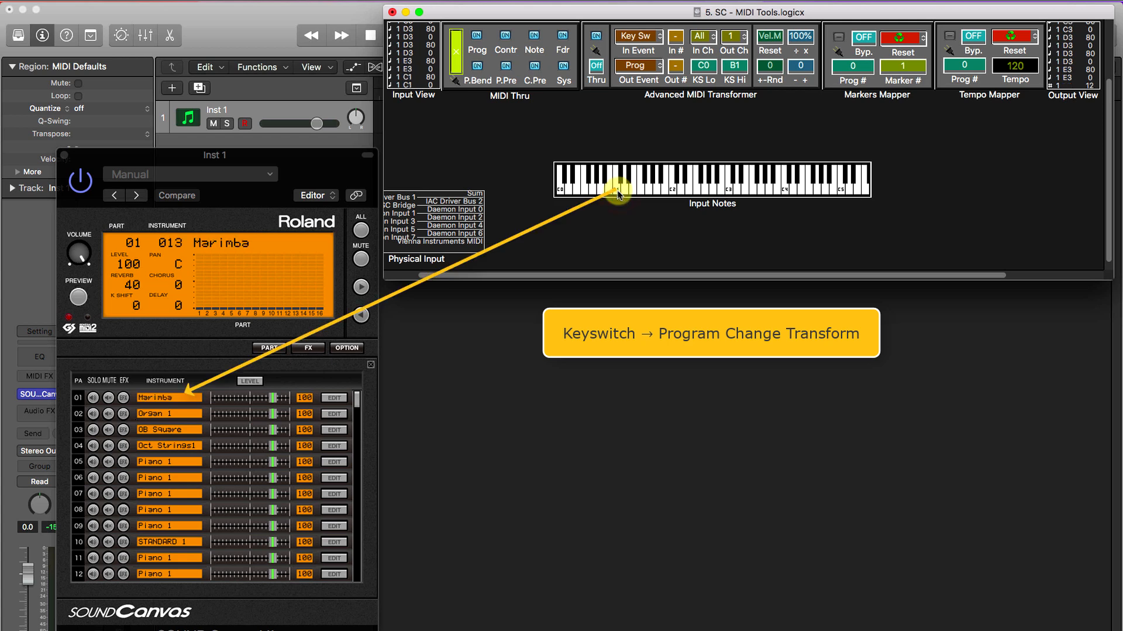
pyautogui.click(729, 193)
pyautogui.click(736, 195)
pyautogui.click(744, 195)
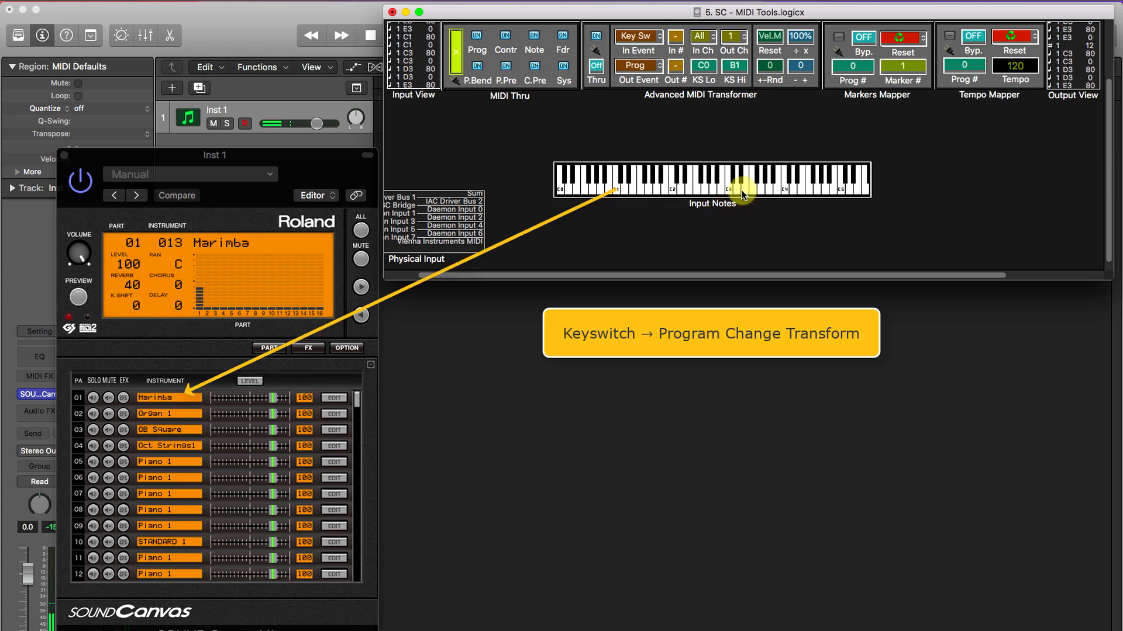
# Set the Advanced MIDI Transformer's Out Ch to 2 and play C3, D3 and E3 through part 02
pyautogui.click(731, 37)
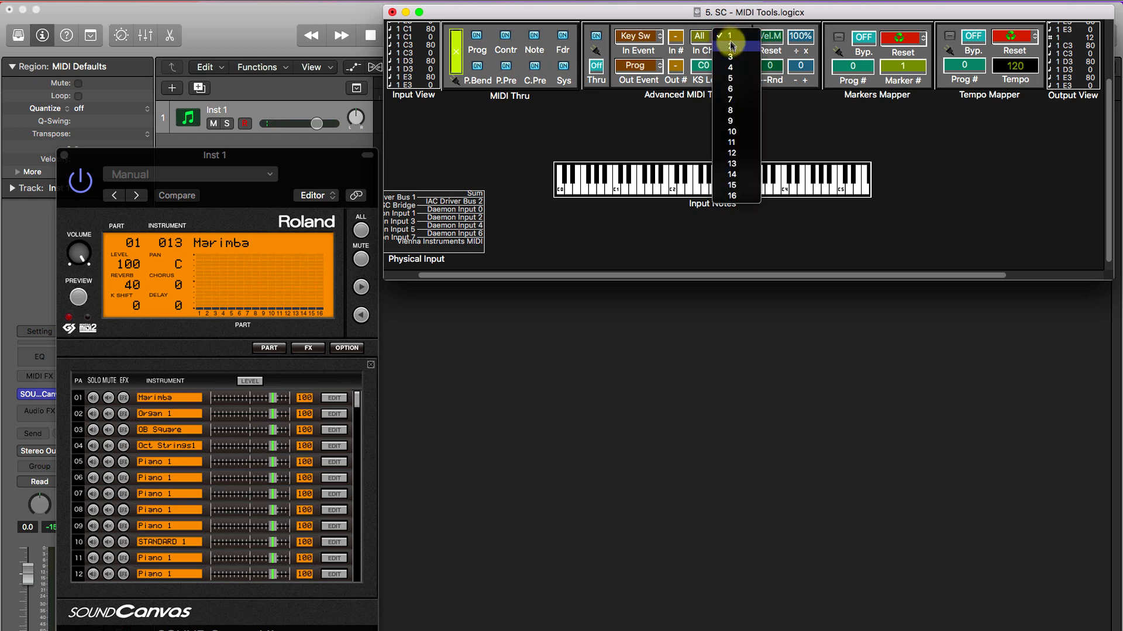
pyautogui.click(731, 47)
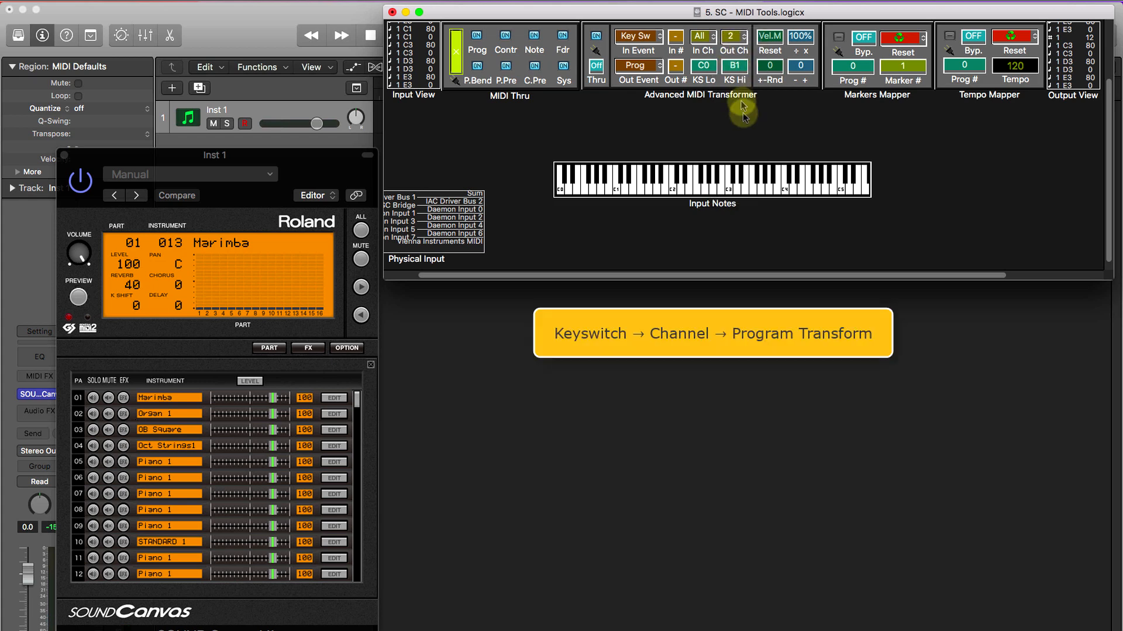
pyautogui.click(725, 185)
pyautogui.click(736, 191)
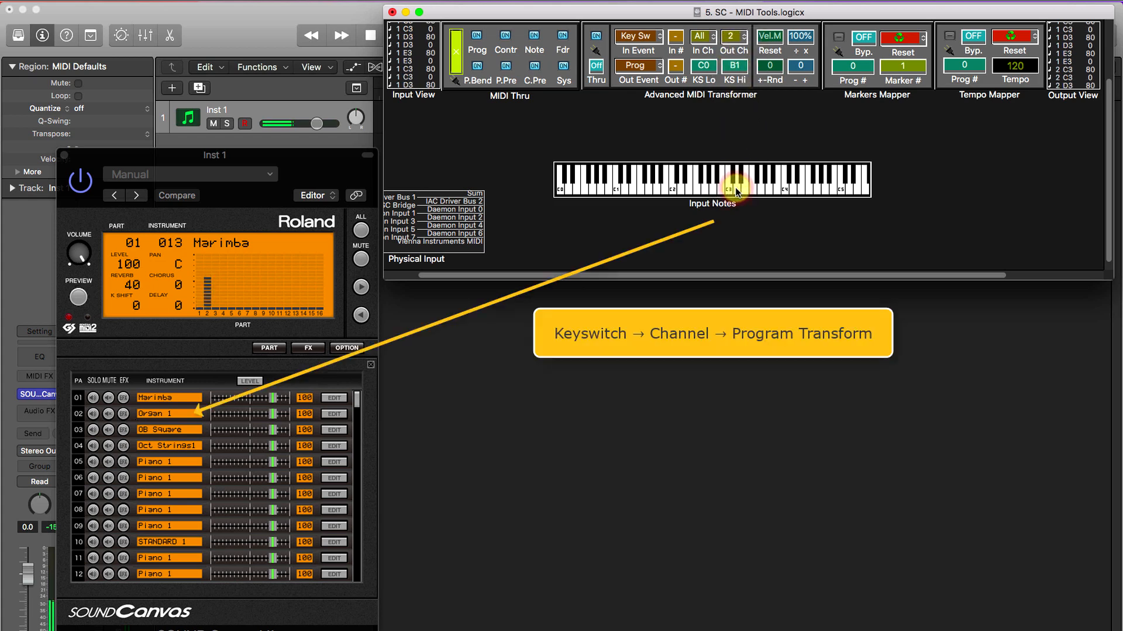
pyautogui.click(744, 192)
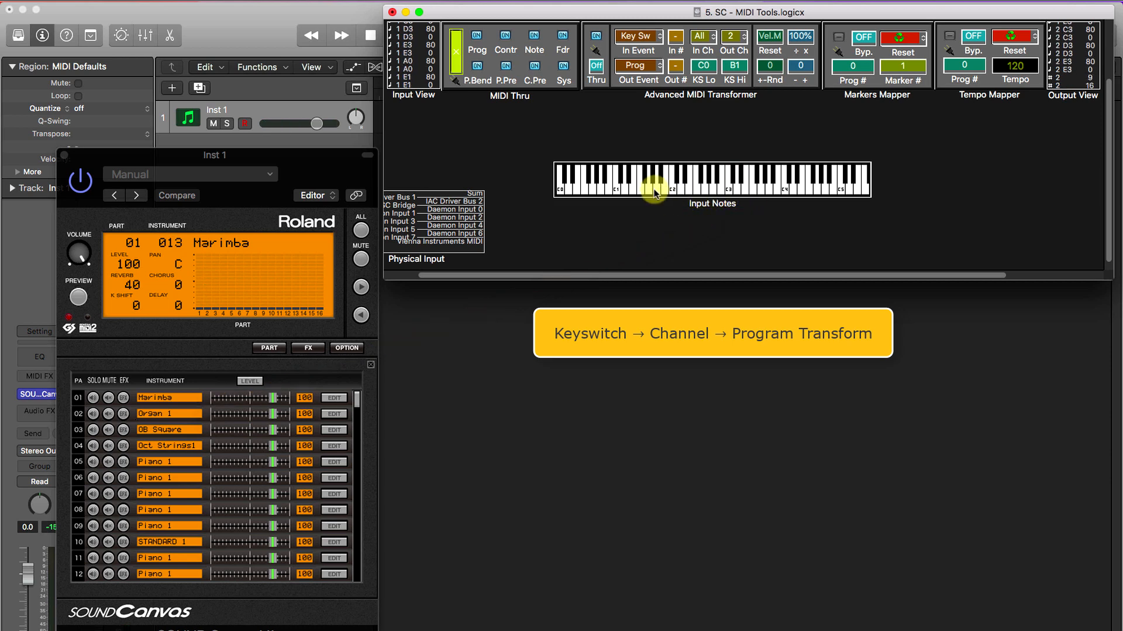
# Trigger the A1 keyswitch to select Accordion Fr on part 02 and play C3, D3 and E3
pyautogui.click(655, 193)
pyautogui.click(730, 191)
pyautogui.click(737, 192)
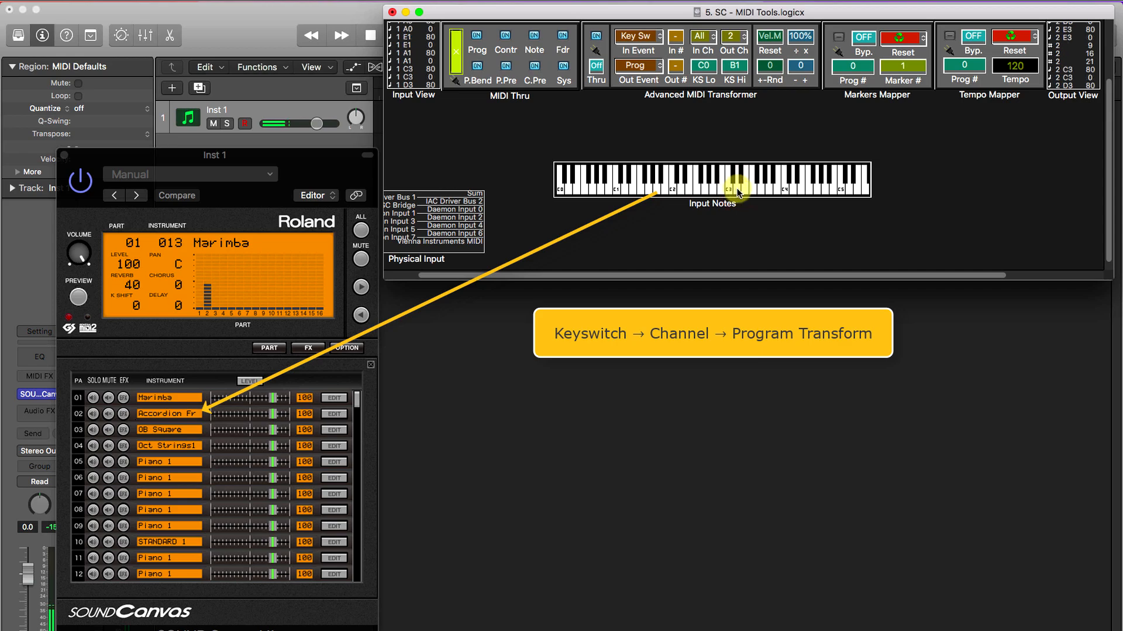
pyautogui.click(744, 192)
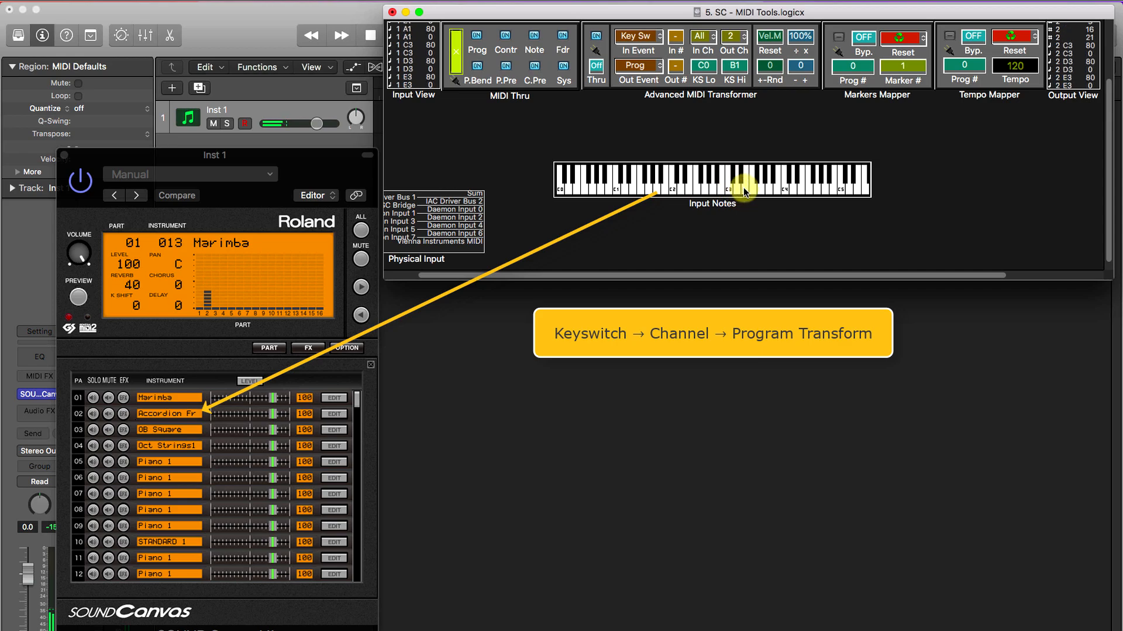